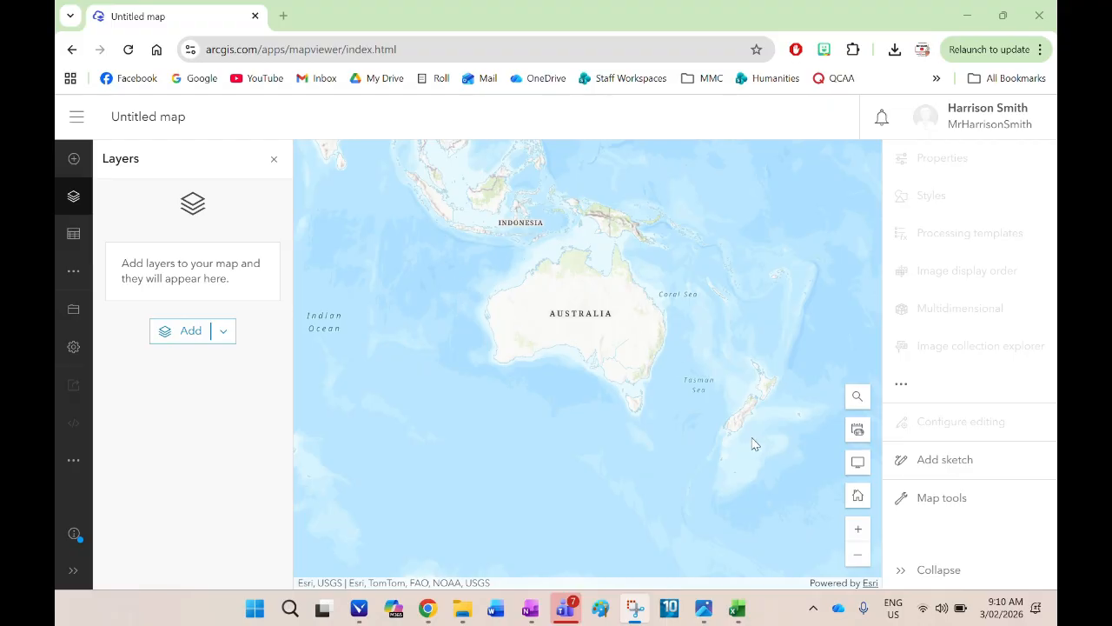
Step: Switch to Excel and examine the column headings in the 060225_Transect csv sheet, from GlobalID through the quadrat measurements
click(737, 608)
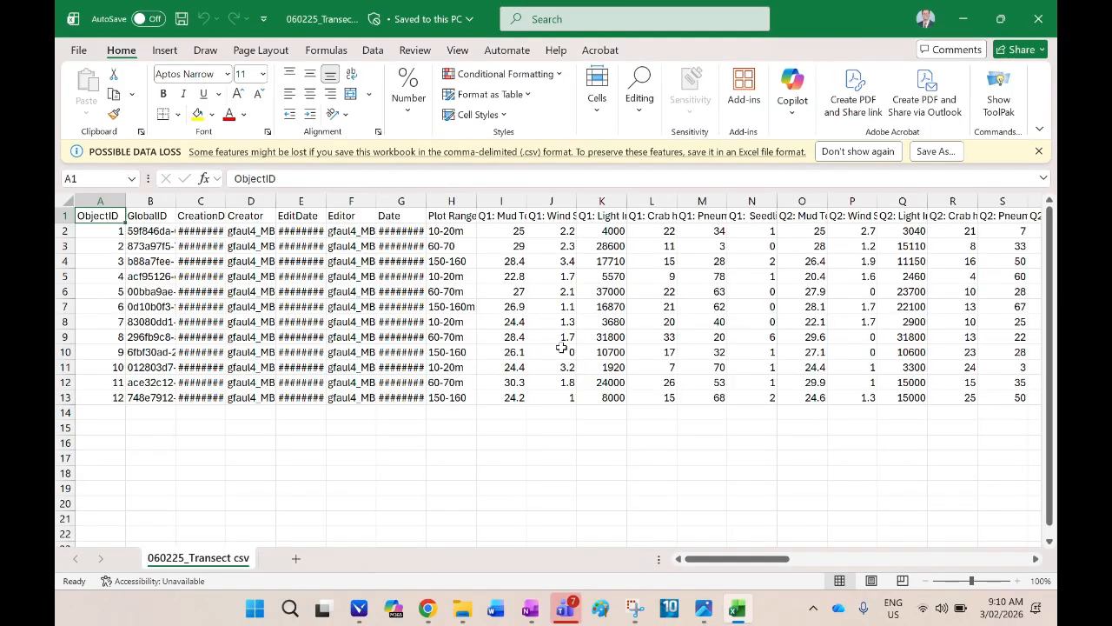
click(148, 217)
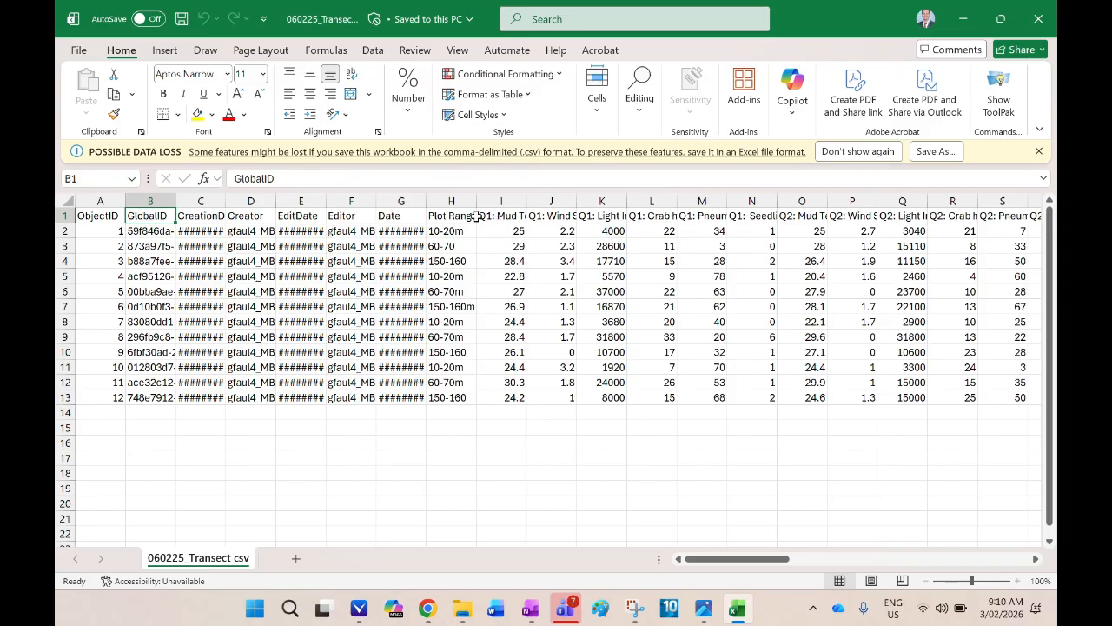
scroll(575, 284, right, 4)
scroll(755, 330, right, 4)
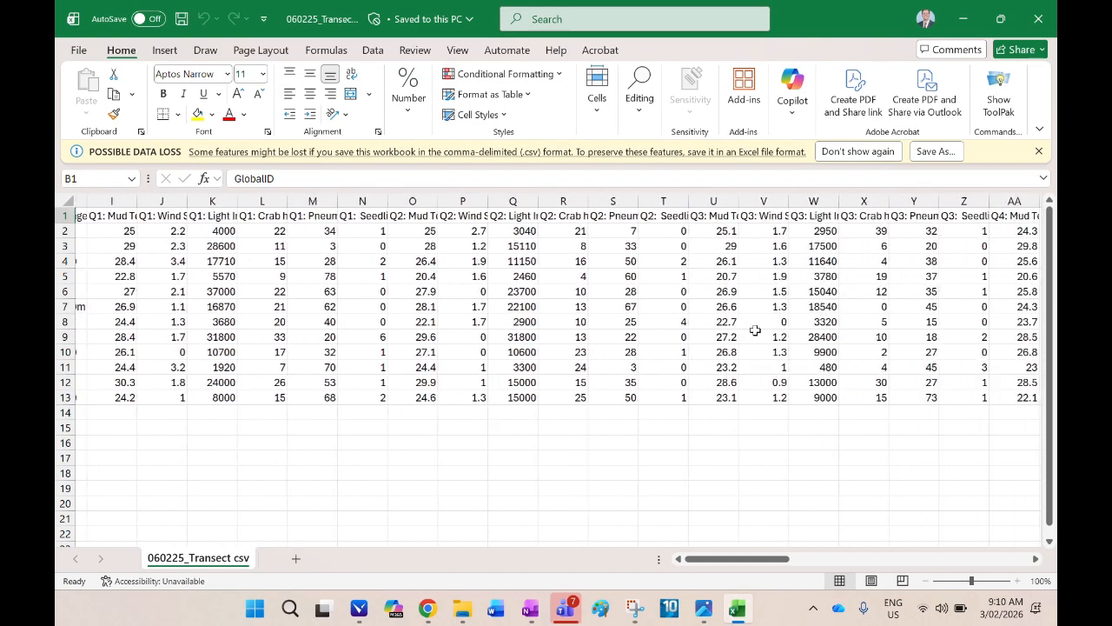
drag(303, 216, 600, 250)
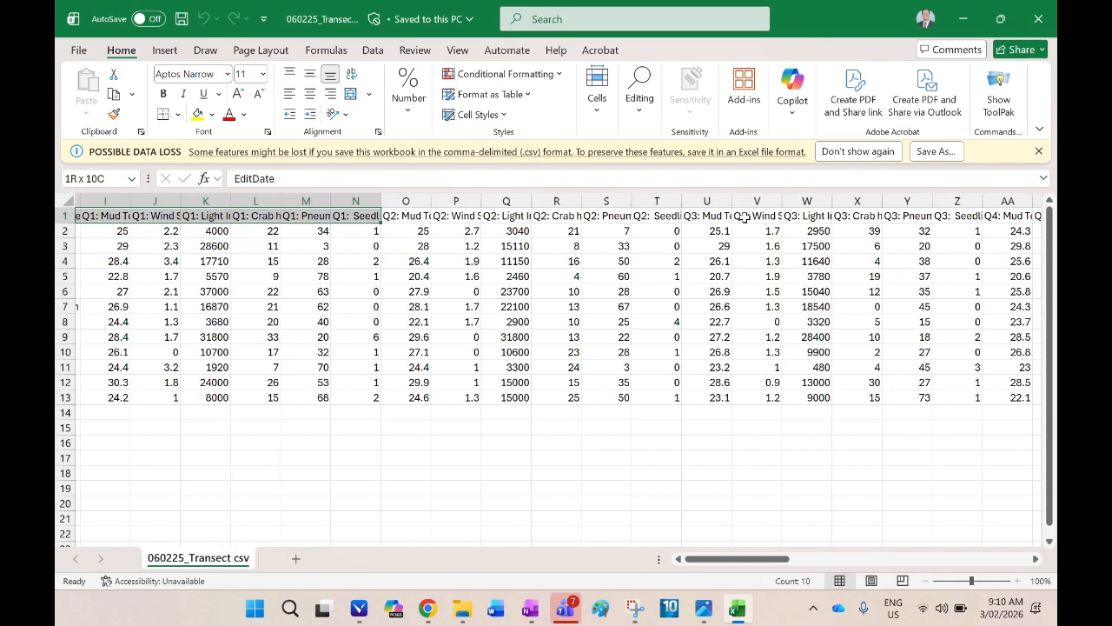
click(355, 291)
scroll(580, 276, left, 8)
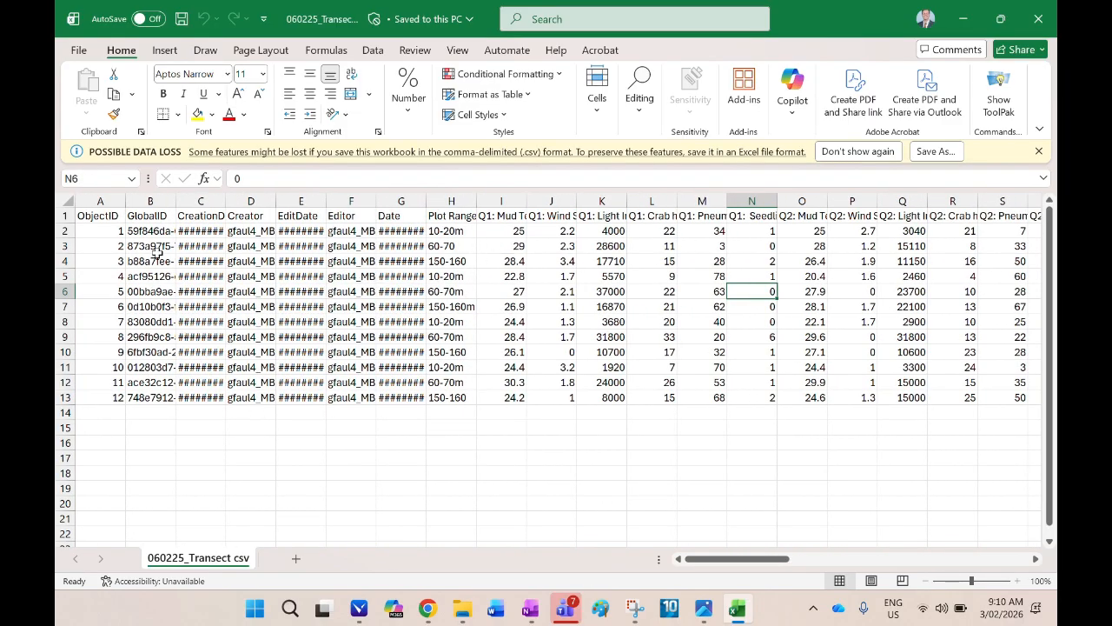
click(150, 216)
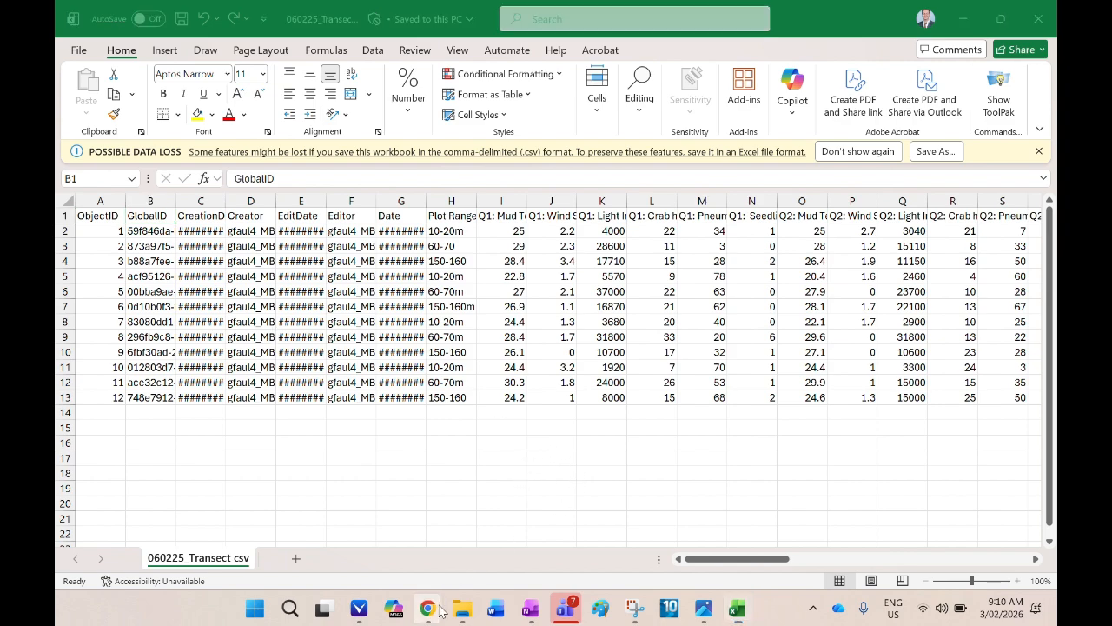
Step: Switch back to the map in Chrome and upload the Transect Demo file from the device as a new layer
mouse_move(427, 608)
click(510, 526)
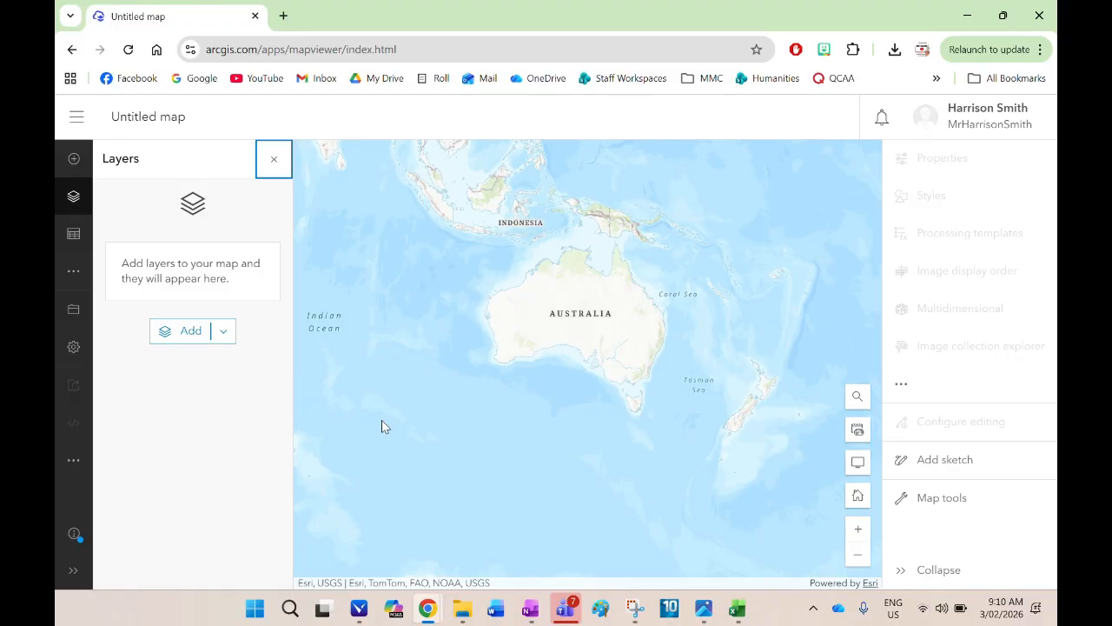
click(229, 337)
click(227, 334)
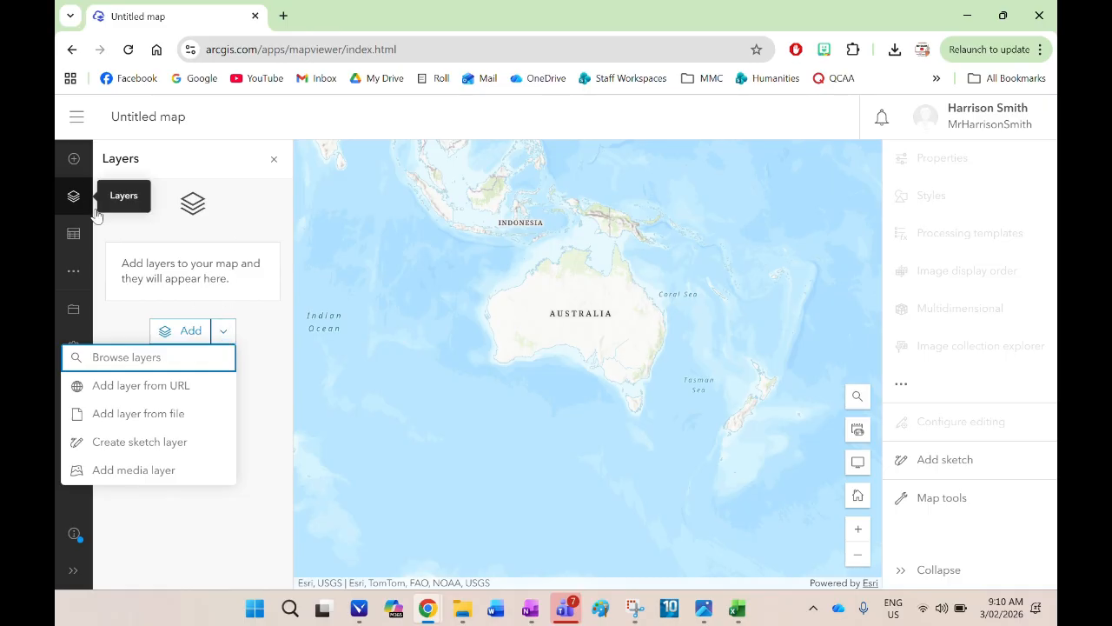
click(188, 423)
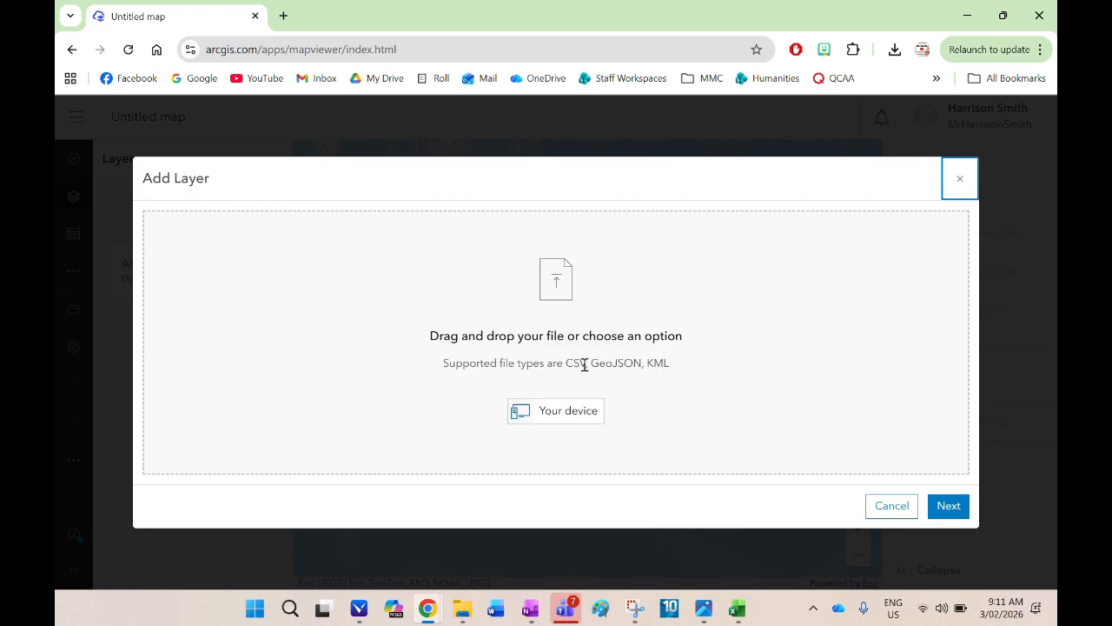
click(596, 422)
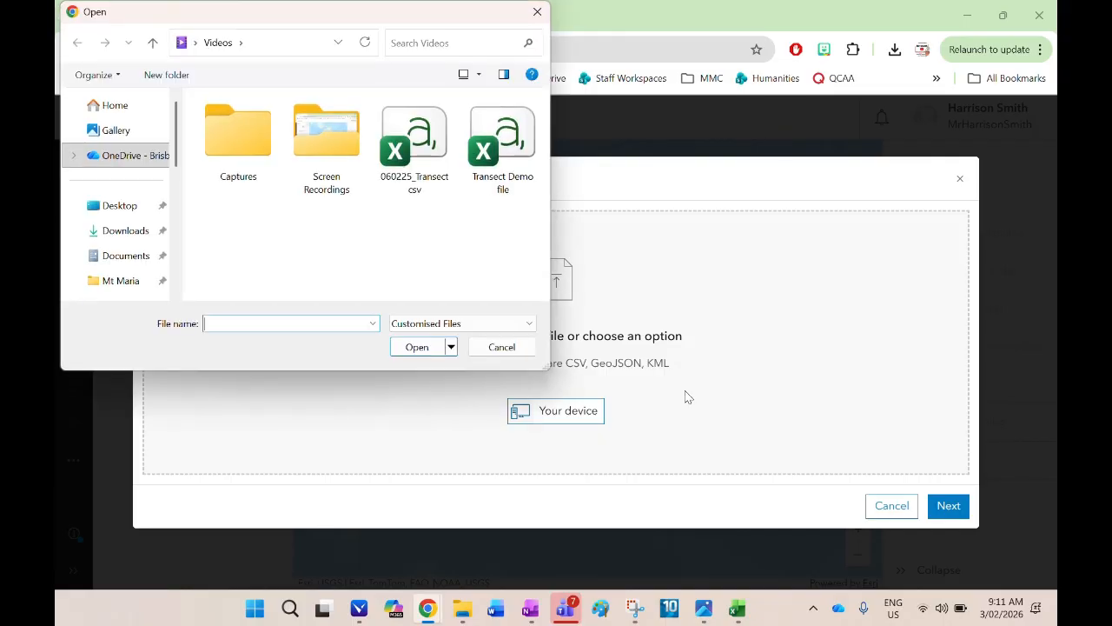
click(504, 161)
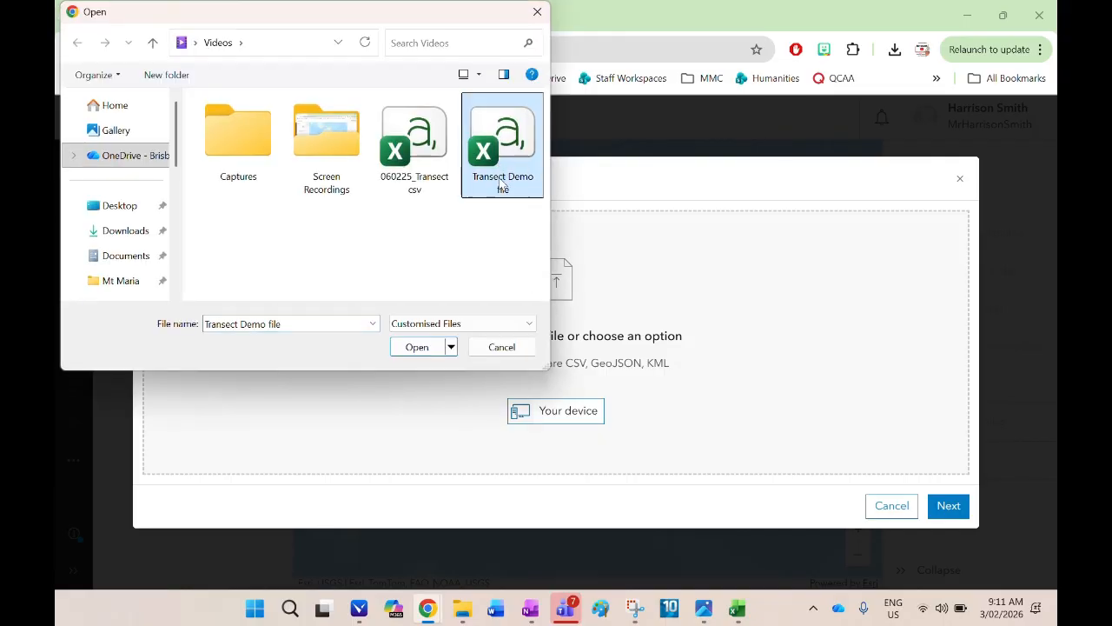
click(426, 348)
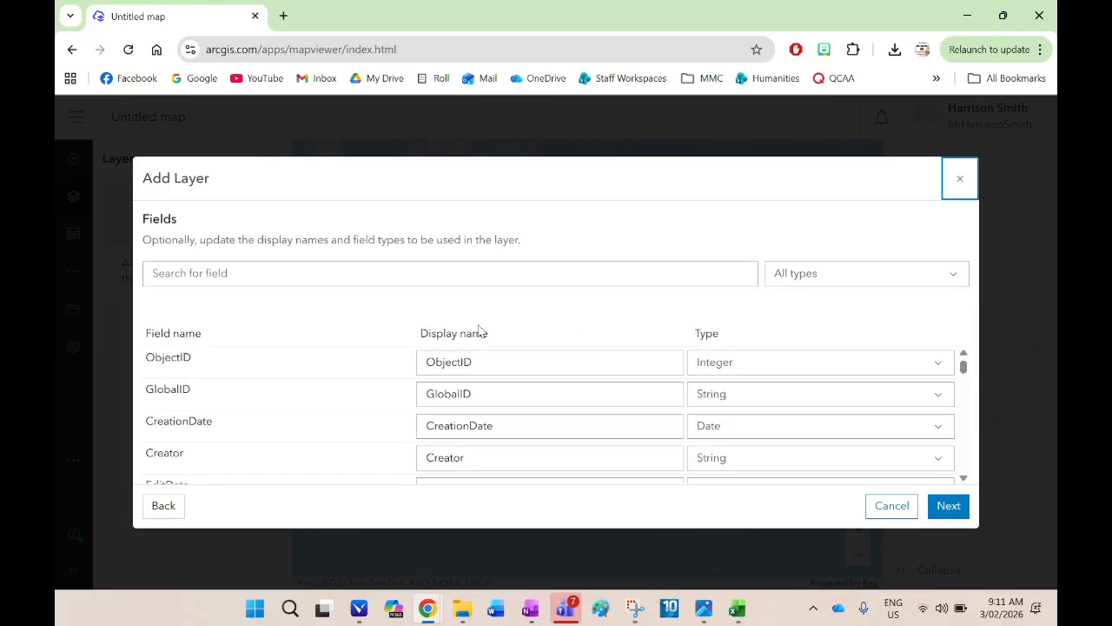
Step: Review the imported fields' display names and types, and accept them without edits
scroll(353, 385, down, 5)
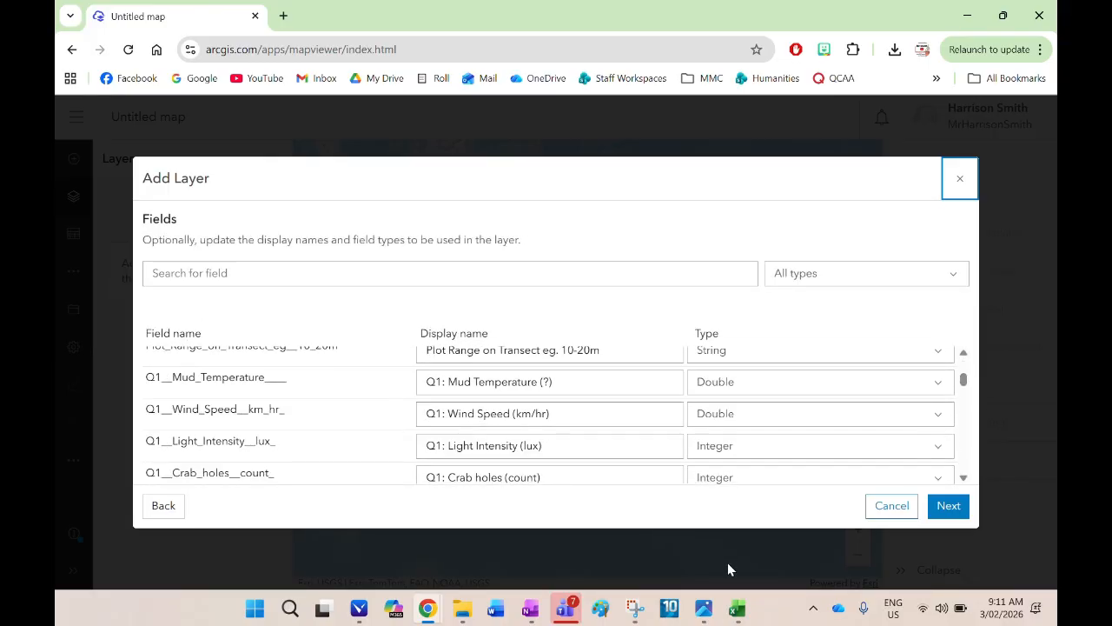
mouse_move(737, 609)
mouse_move(749, 530)
scroll(690, 404, up, 5)
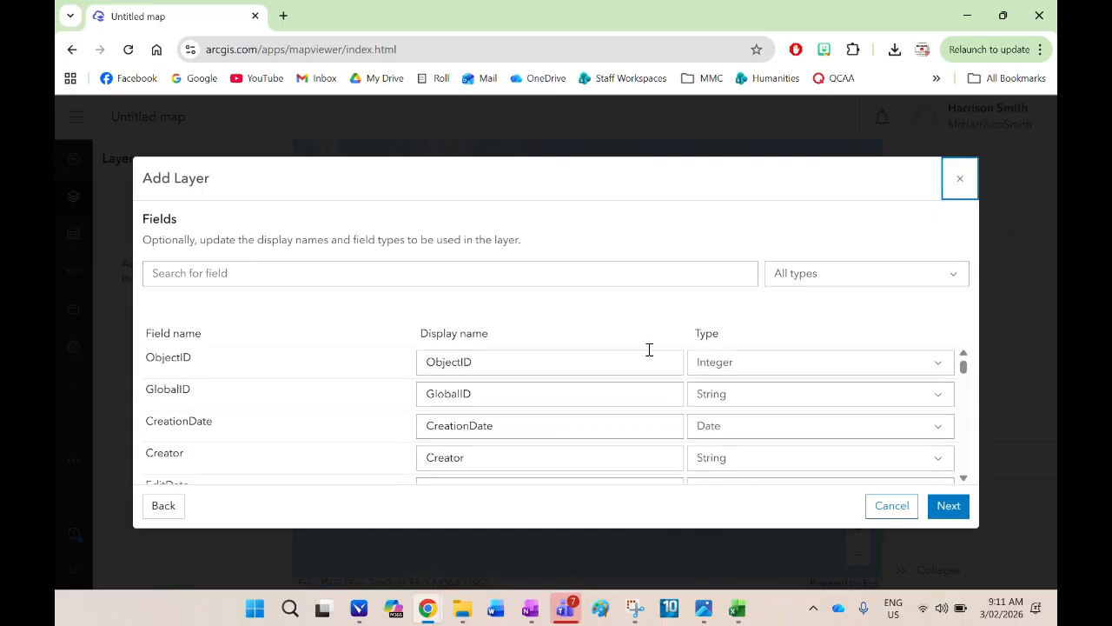
scroll(690, 395, down, 10)
scroll(690, 402, up, 10)
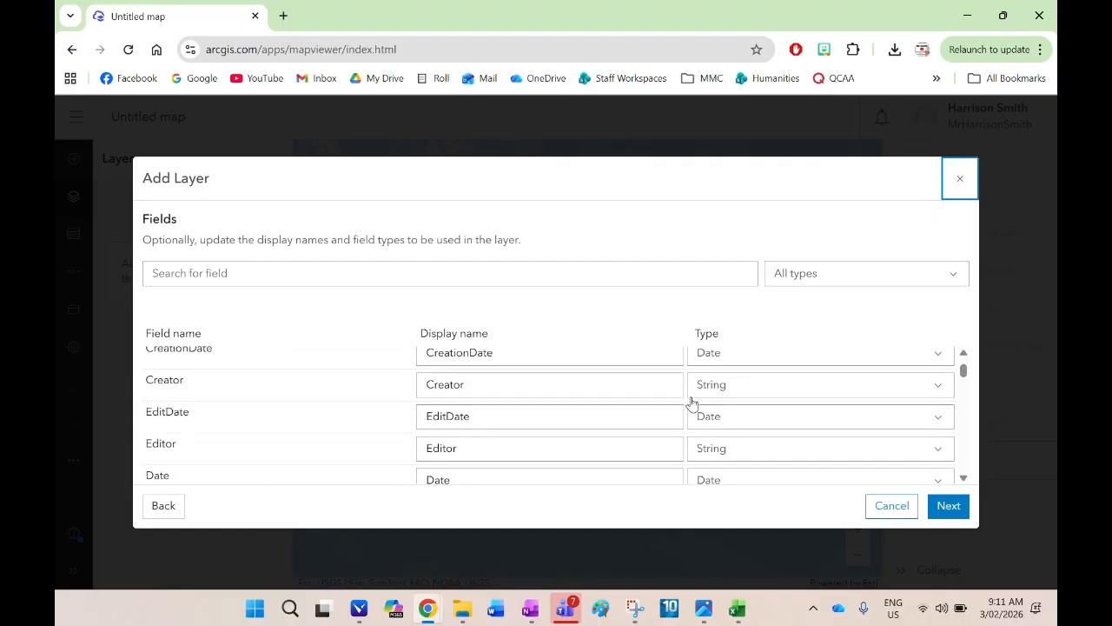
click(951, 507)
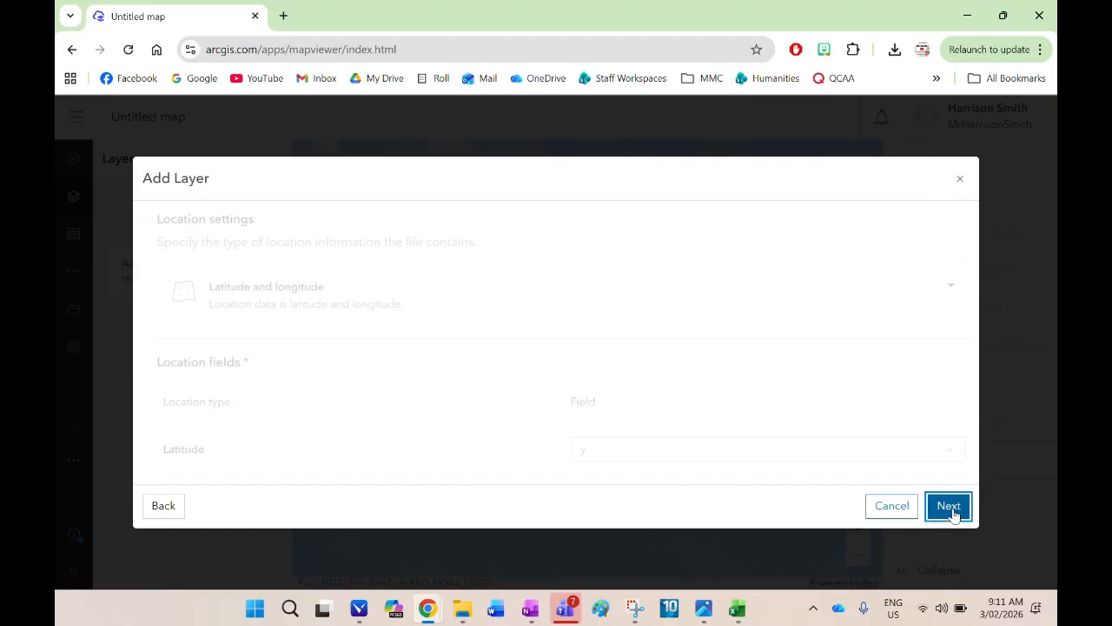
Step: Check the latitude and longitude location settings and accept y as the latitude field and x as the longitude field
scroll(522, 354, down, 2)
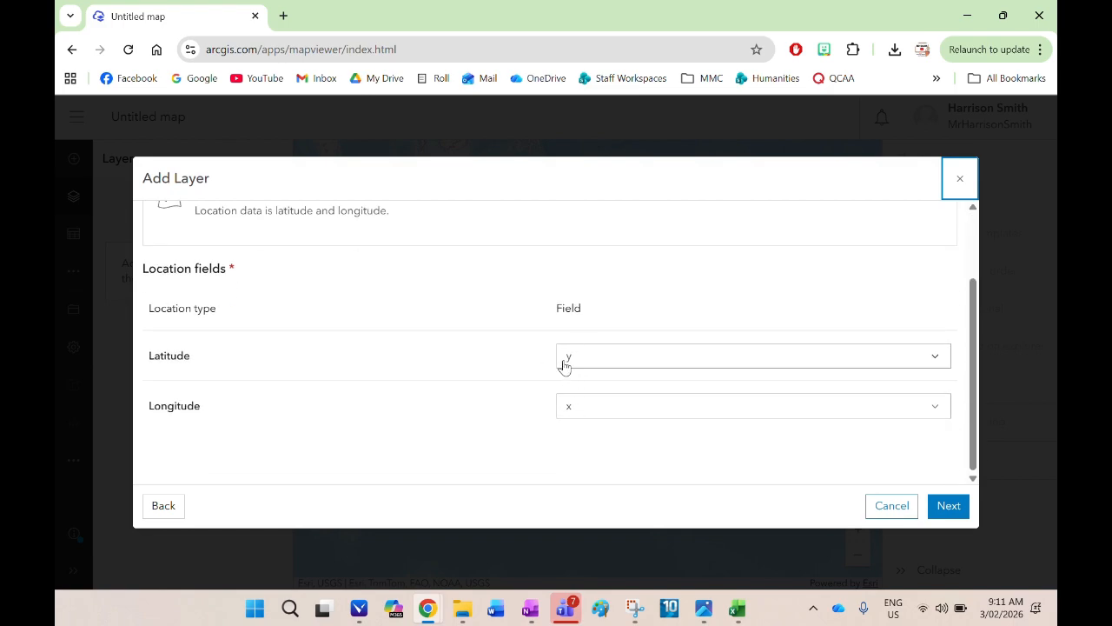
scroll(516, 365, up, 2)
scroll(521, 367, down, 2)
scroll(645, 402, up, 2)
click(945, 511)
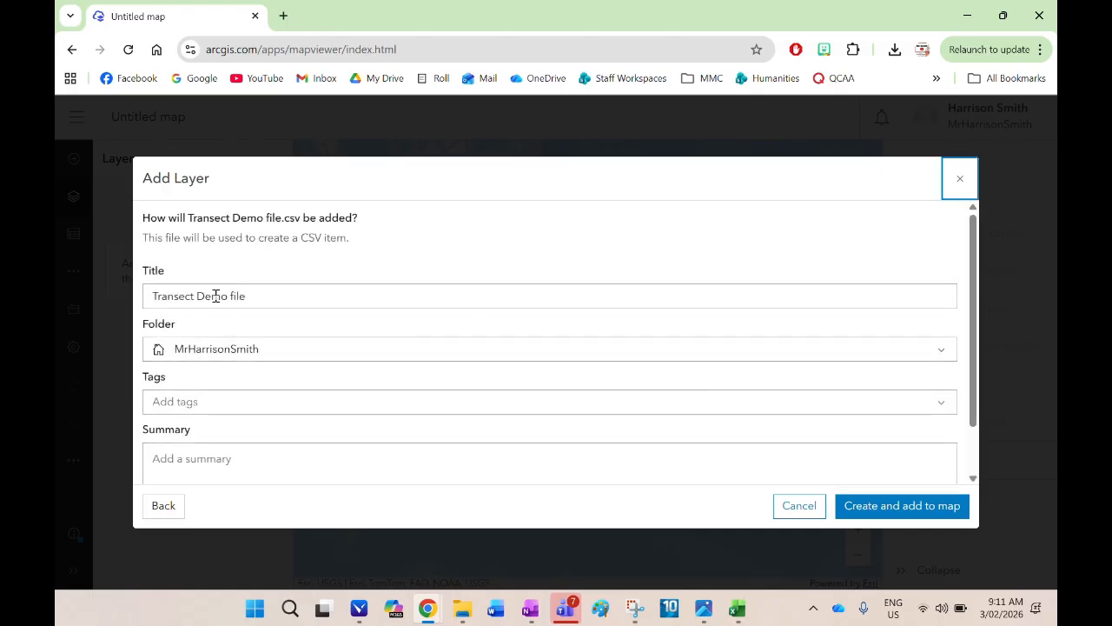
Step: Create the CSV item with the title Transect Demo file and add it to the map
scroll(222, 299, down, 2)
scroll(229, 300, up, 2)
click(854, 510)
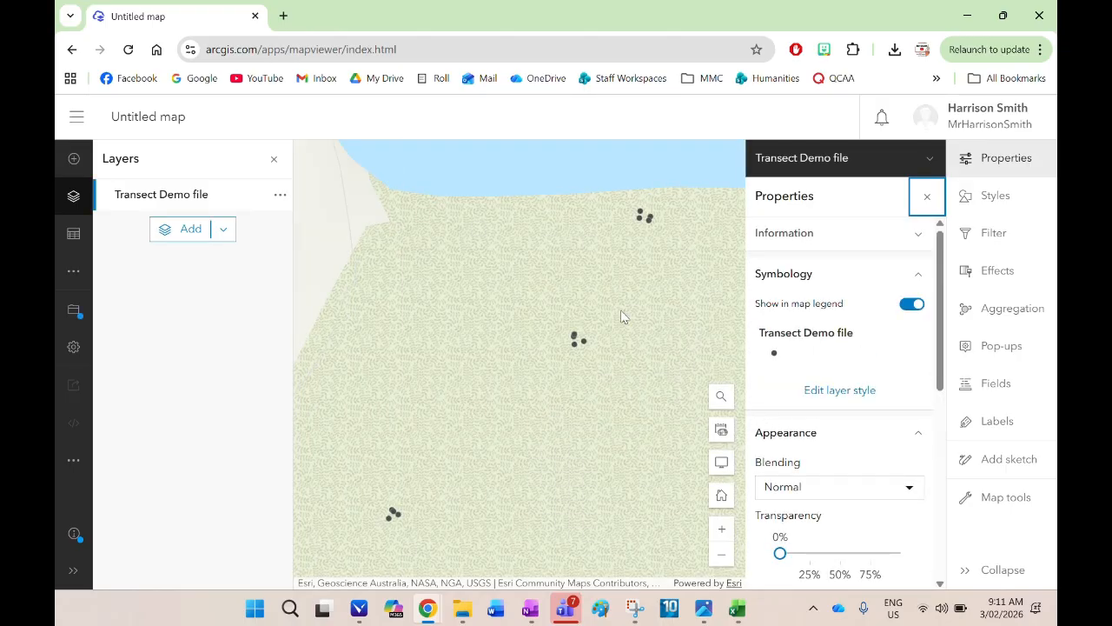
Step: Open the style settings of the Transect Demo file layer and examine the plotted transect points on the map
scroll(494, 287, down, 2)
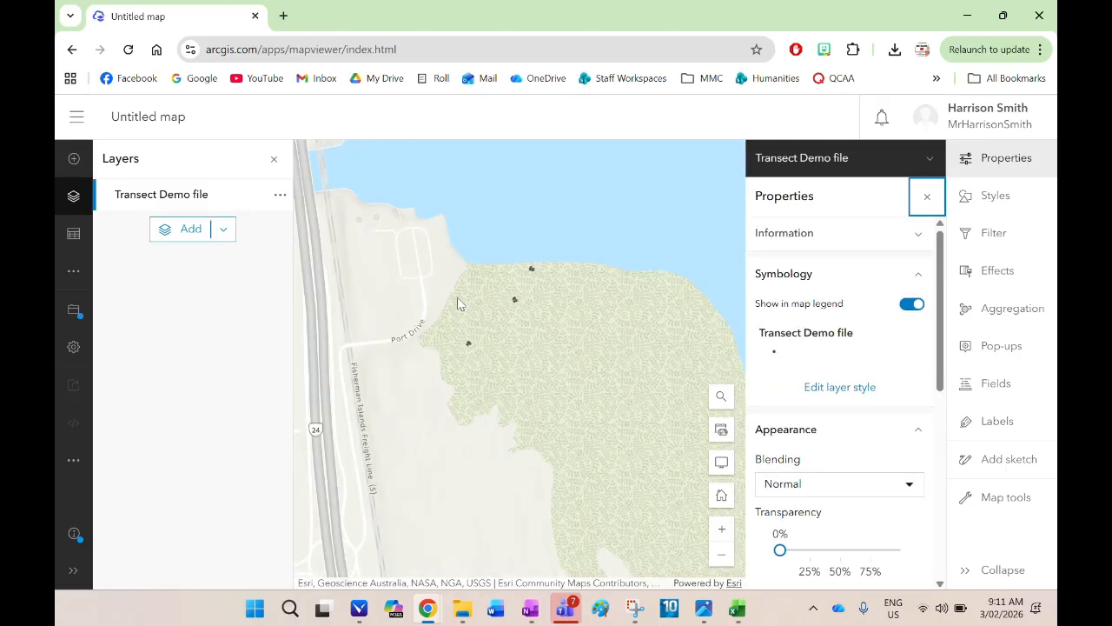
scroll(460, 303, up, 2)
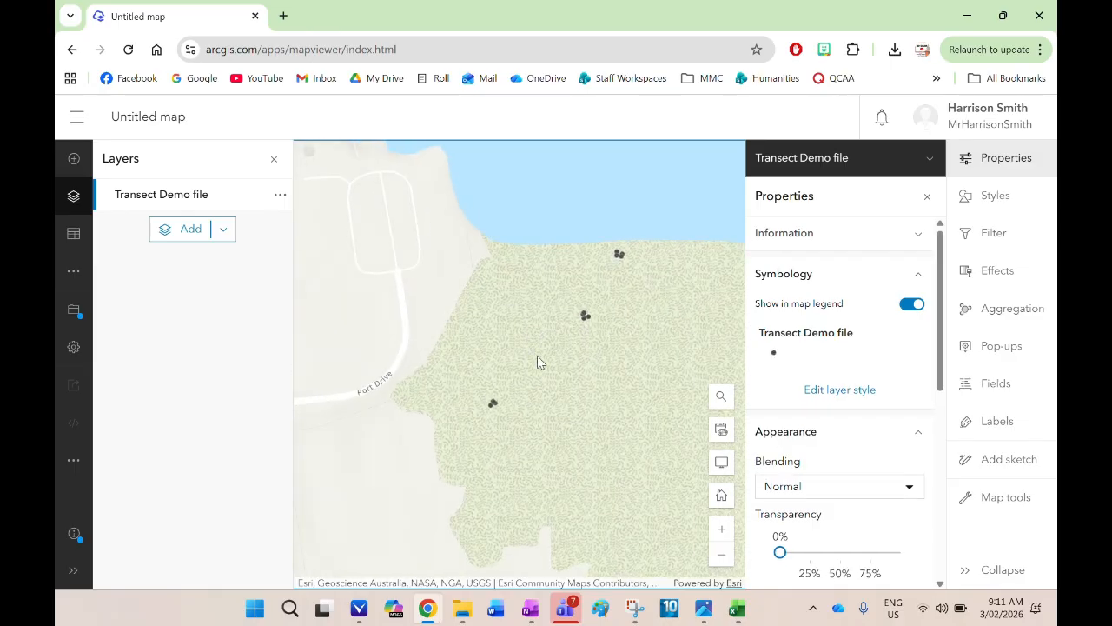
drag(570, 377, 521, 365)
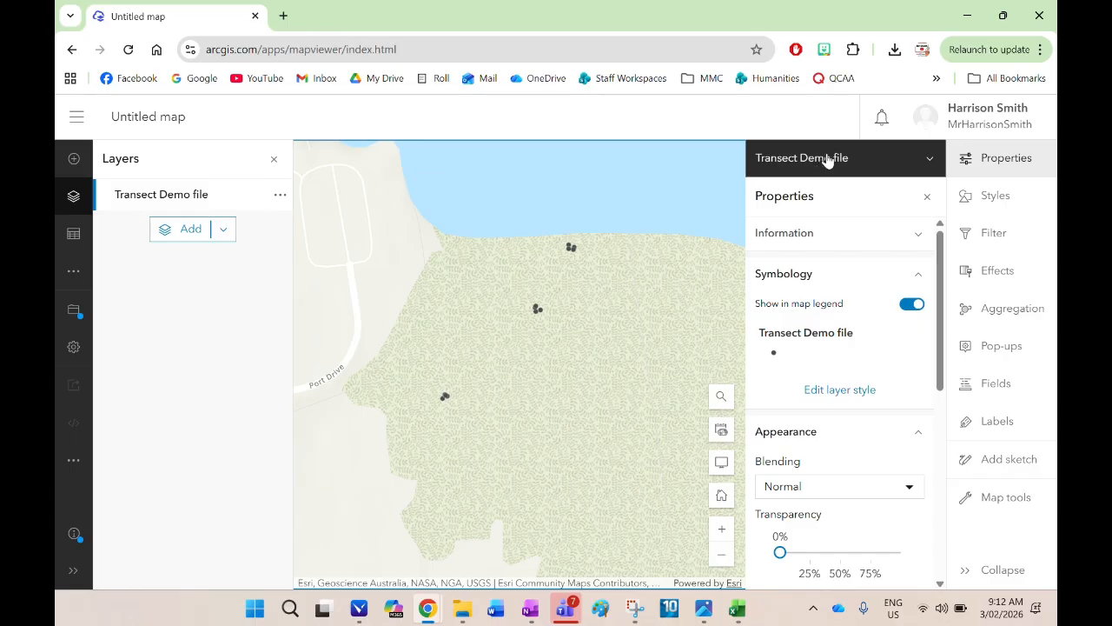
click(975, 202)
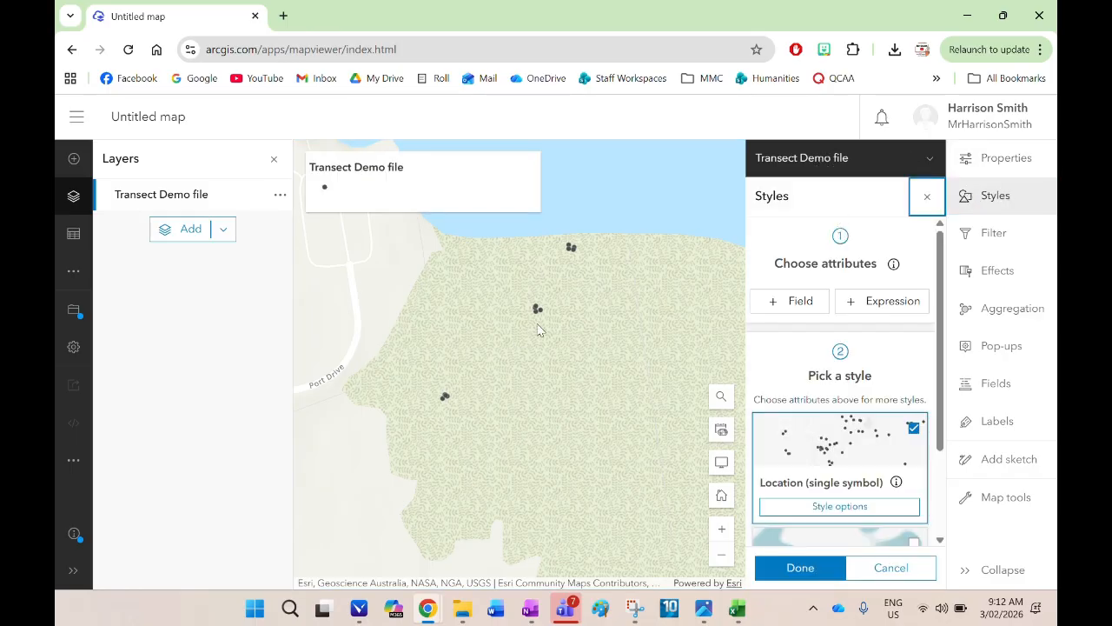
scroll(562, 273, up, 5)
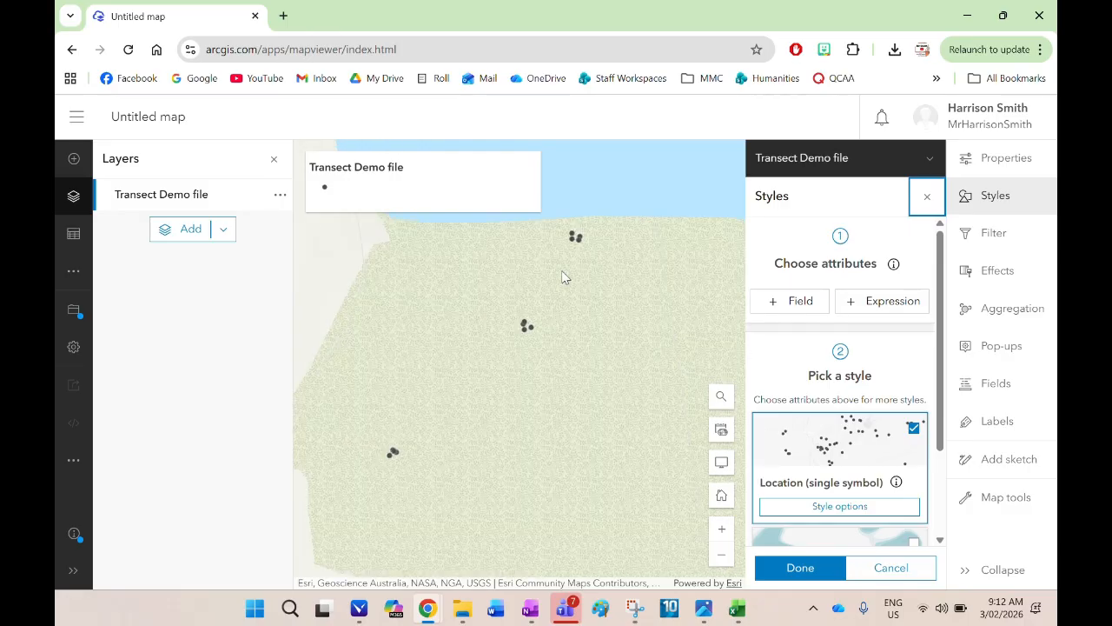
drag(638, 241, 575, 467)
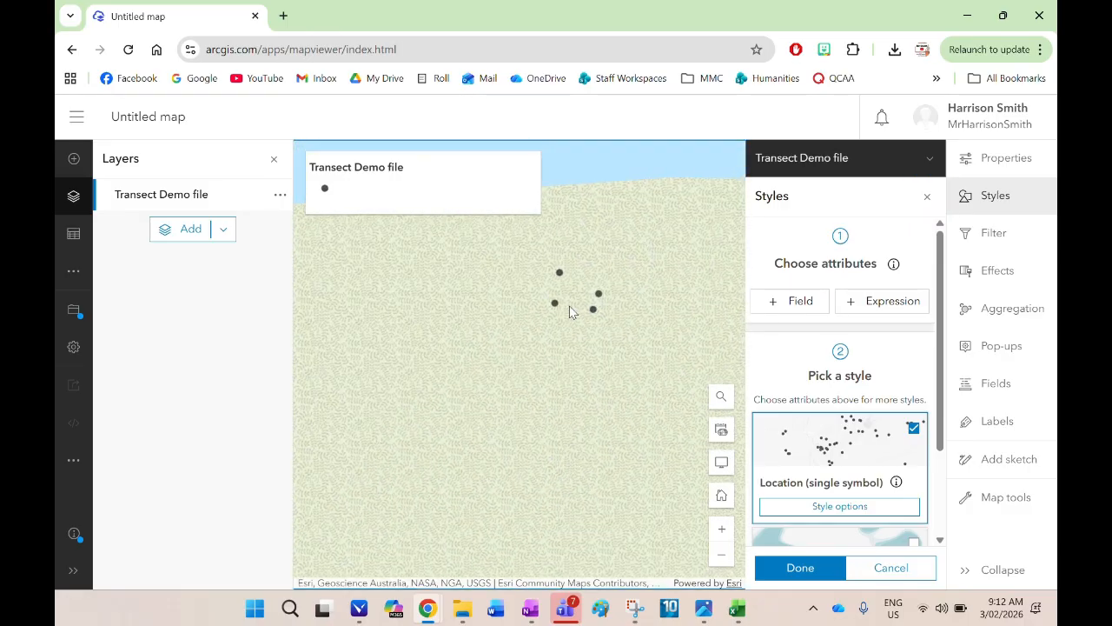
scroll(576, 322, up, 4)
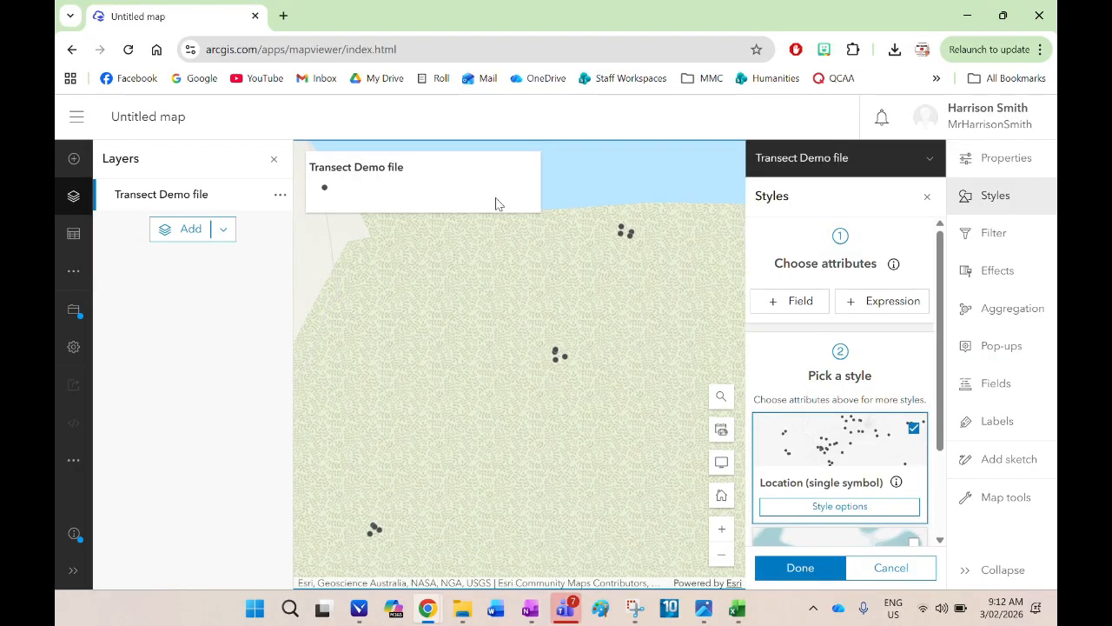
Step: Open the field selection for the layer's style attributes and examine the available quadrat, average and total estimate fields
click(763, 304)
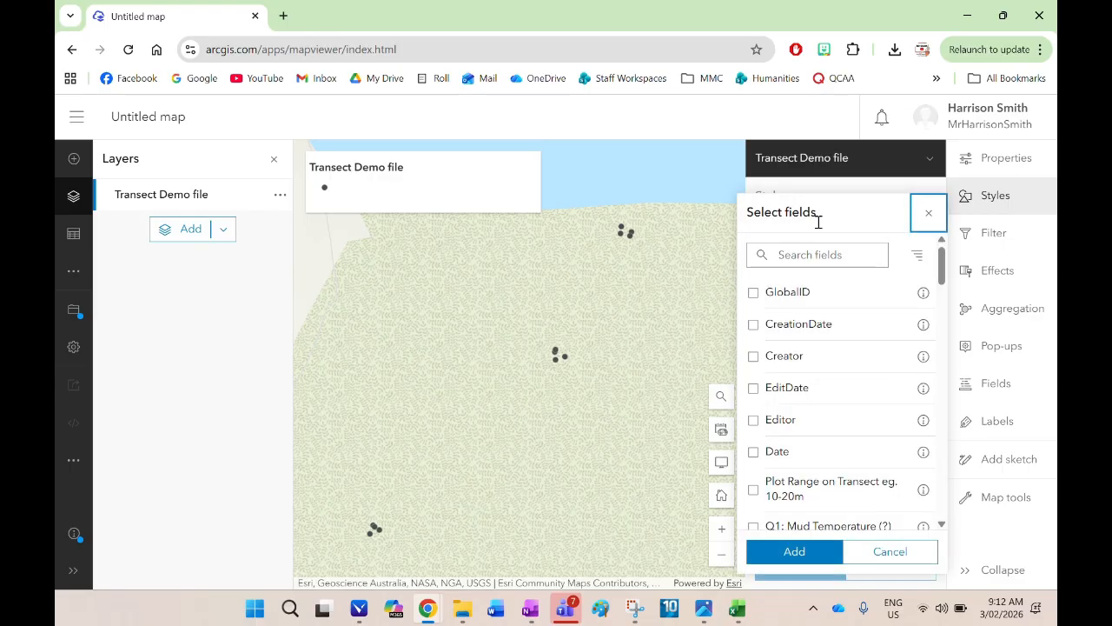
scroll(800, 318, down, 5)
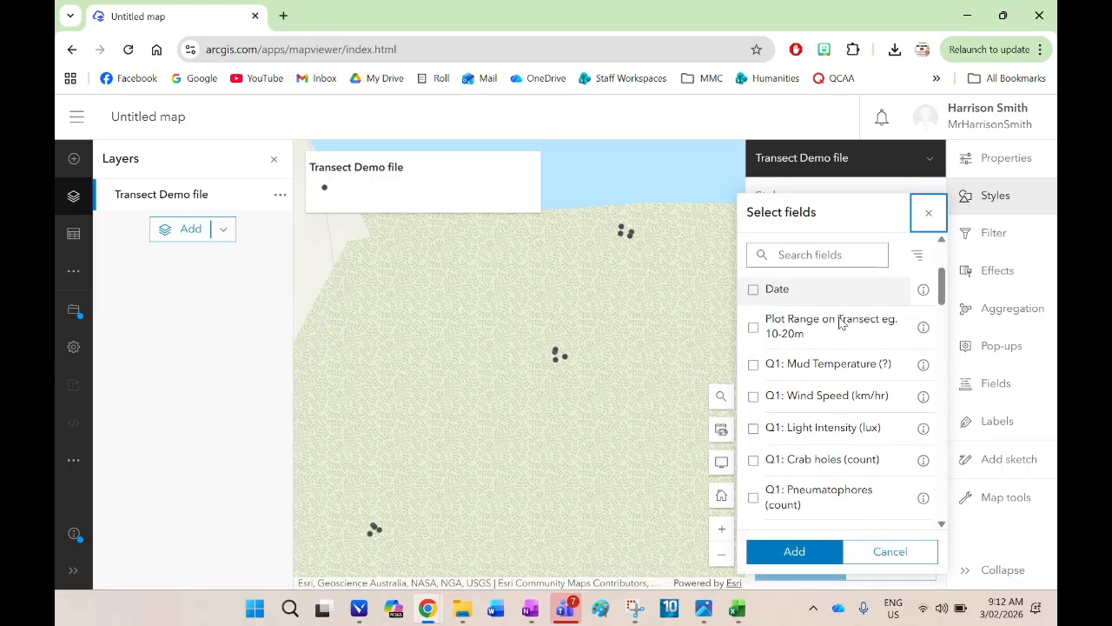
mouse_move(738, 613)
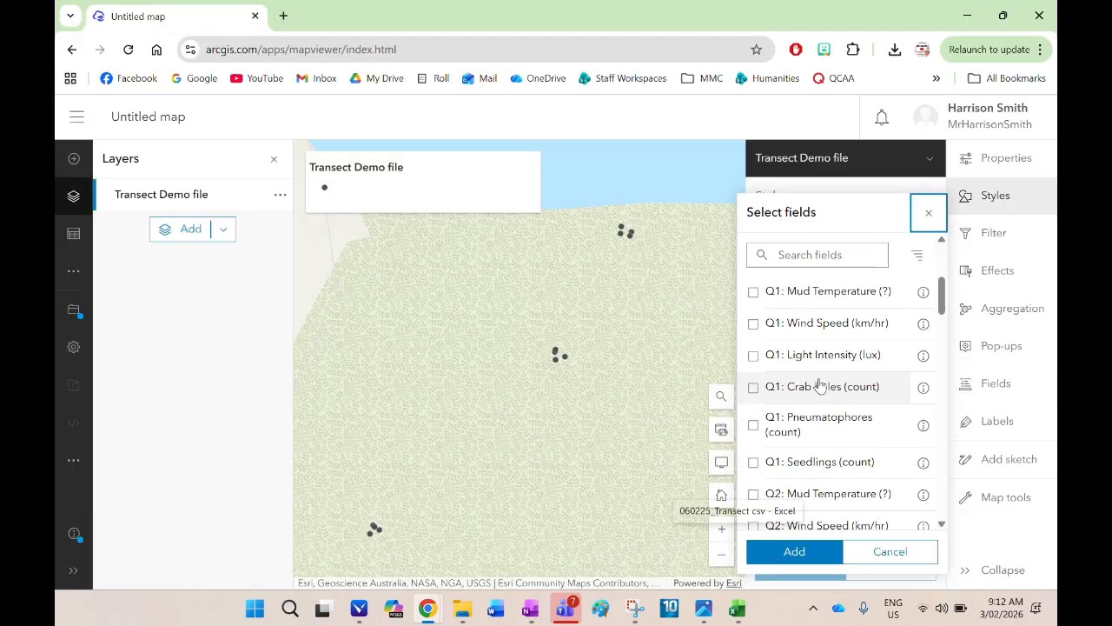
scroll(825, 361, down, 4)
scroll(825, 360, down, 5)
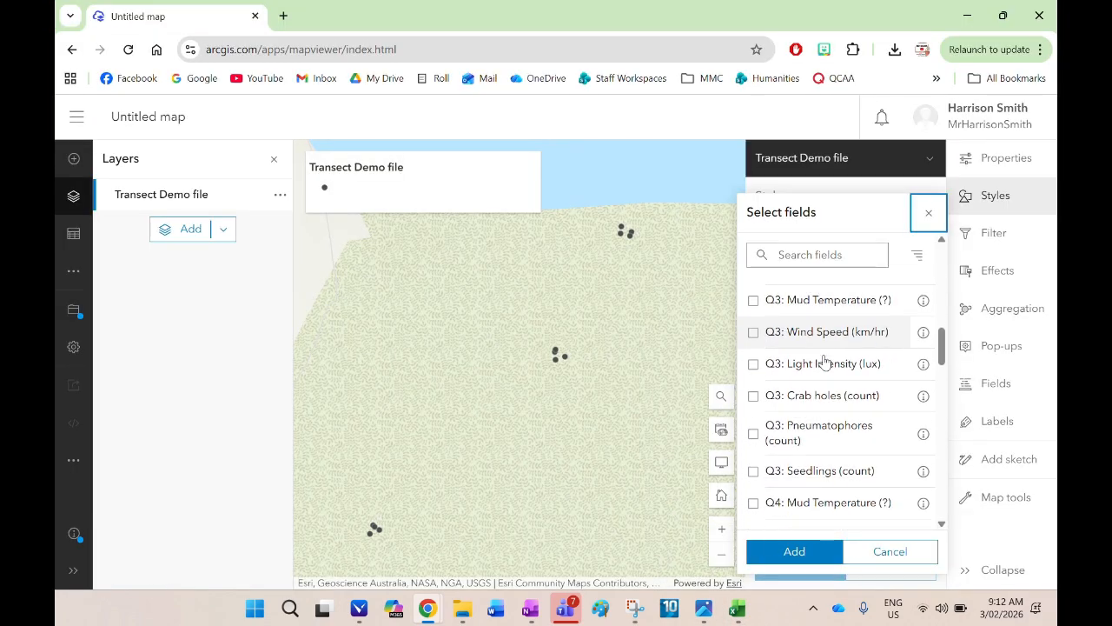
scroll(825, 361, down, 1)
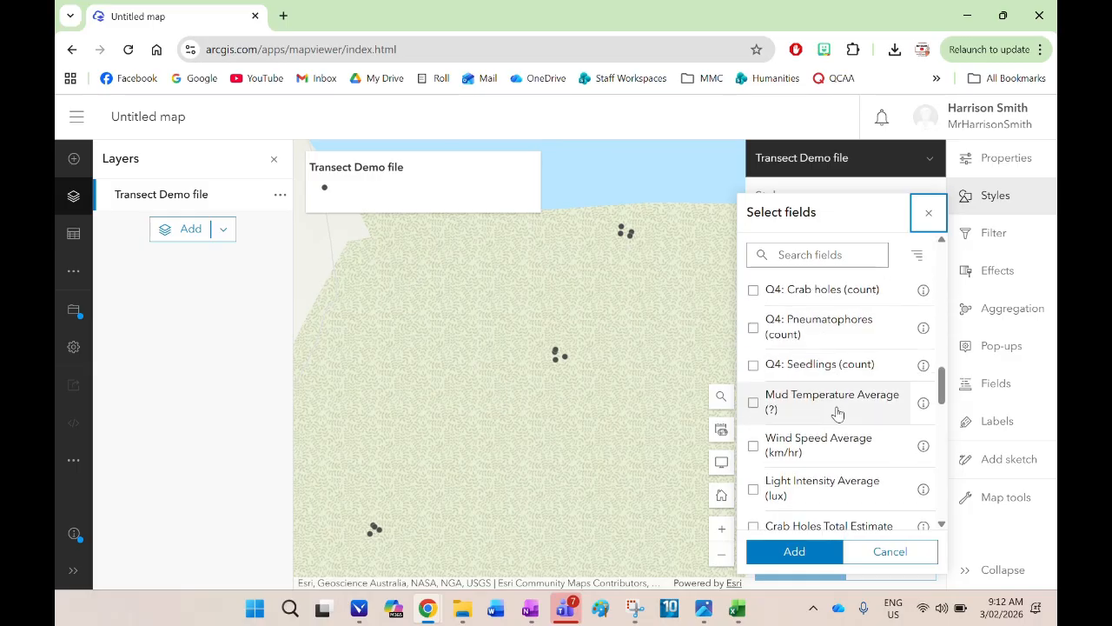
scroll(832, 387, up, 6)
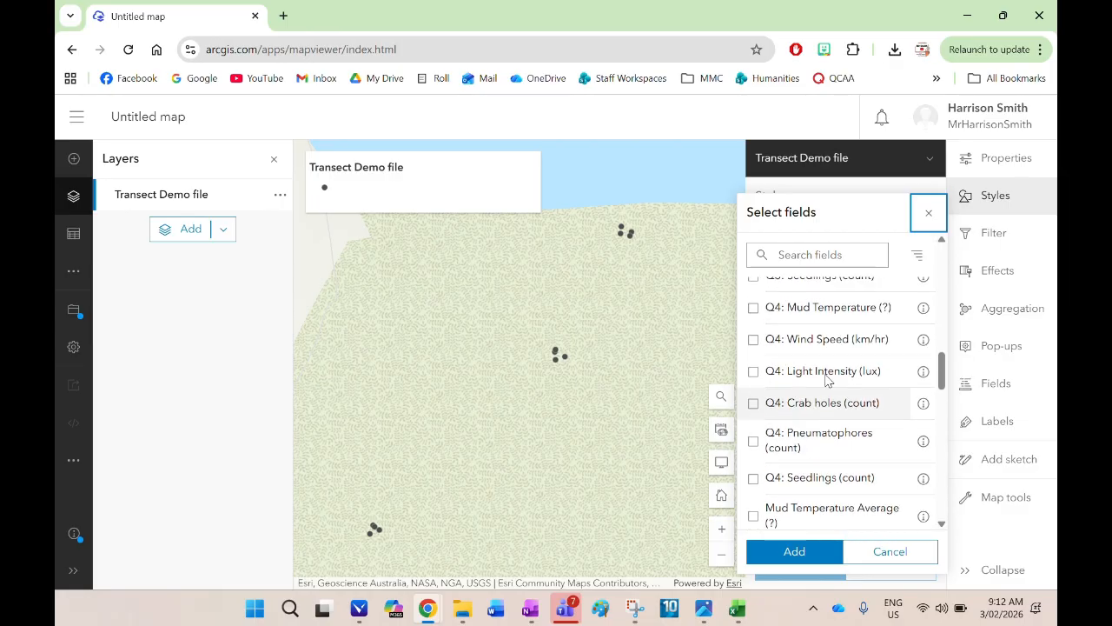
scroll(776, 323, down, 6)
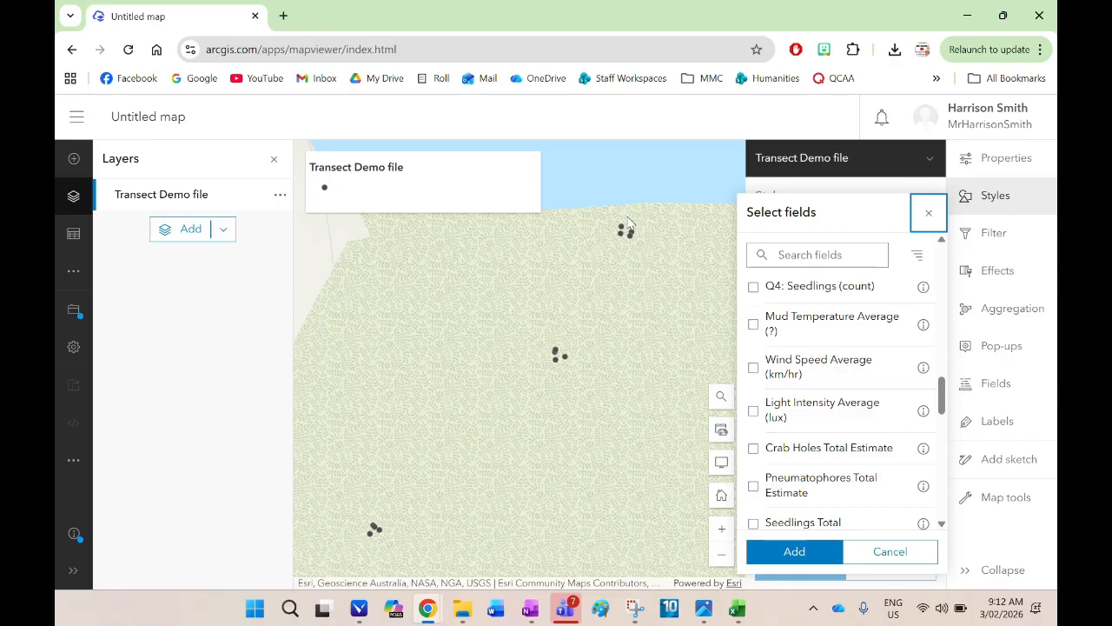
scroll(782, 349, down, 3)
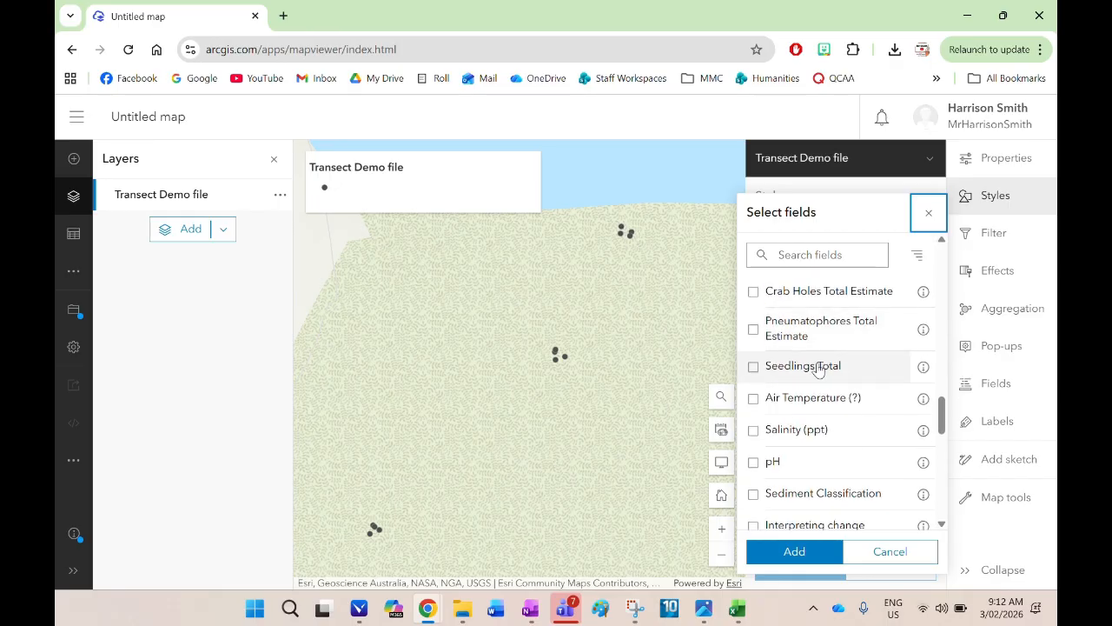
scroll(822, 352, up, 1)
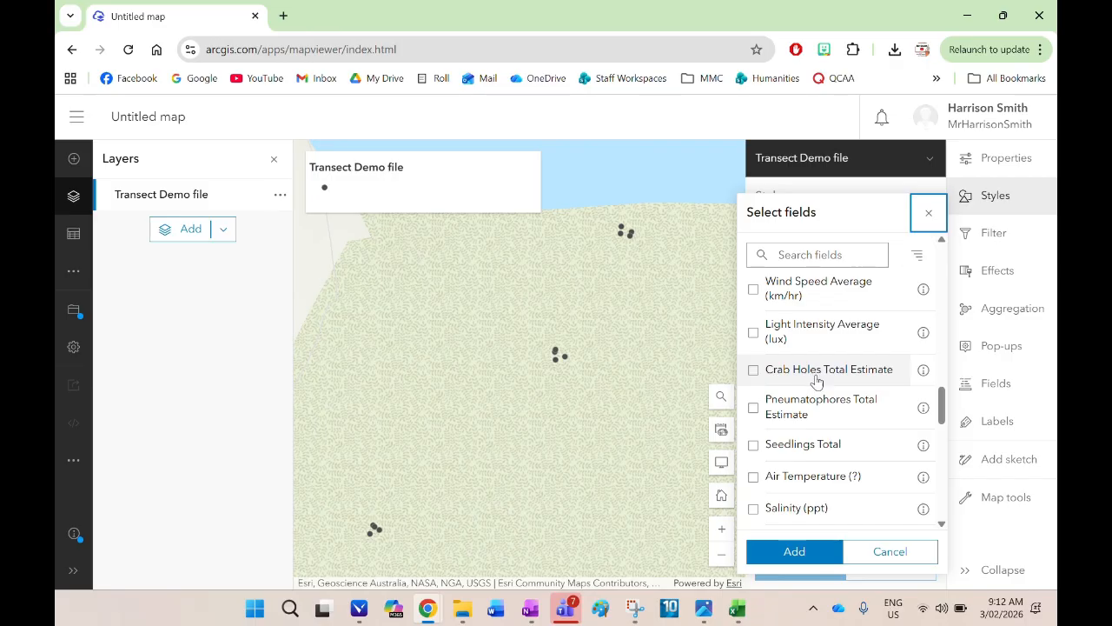
Step: Add Crab Holes Total Estimate and Pneumatophores Total Estimate as the layer's style attributes
click(856, 383)
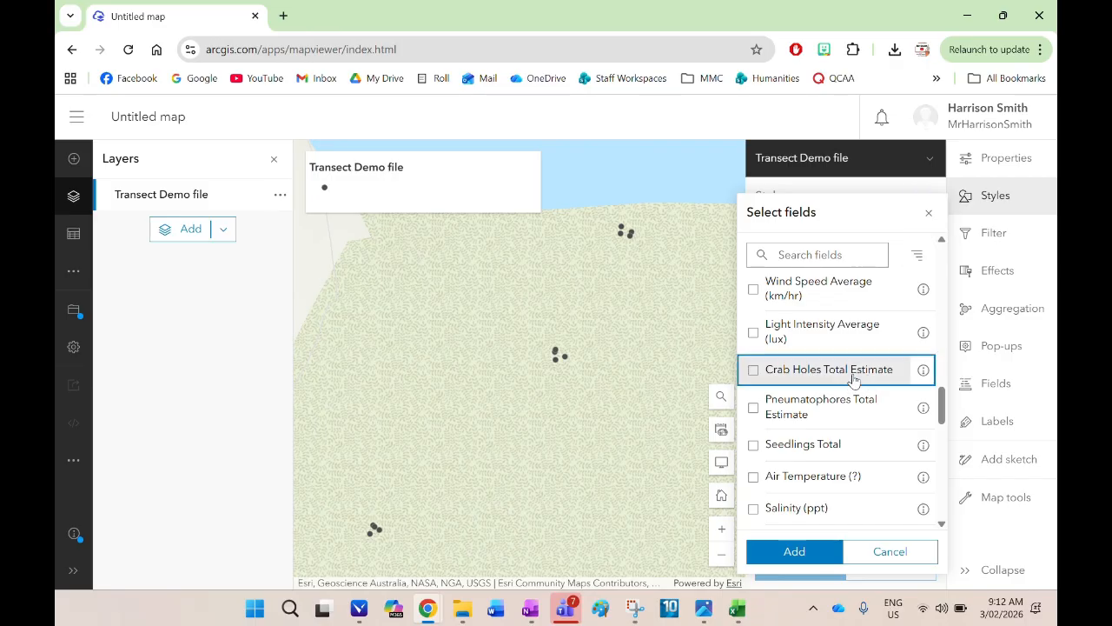
click(809, 410)
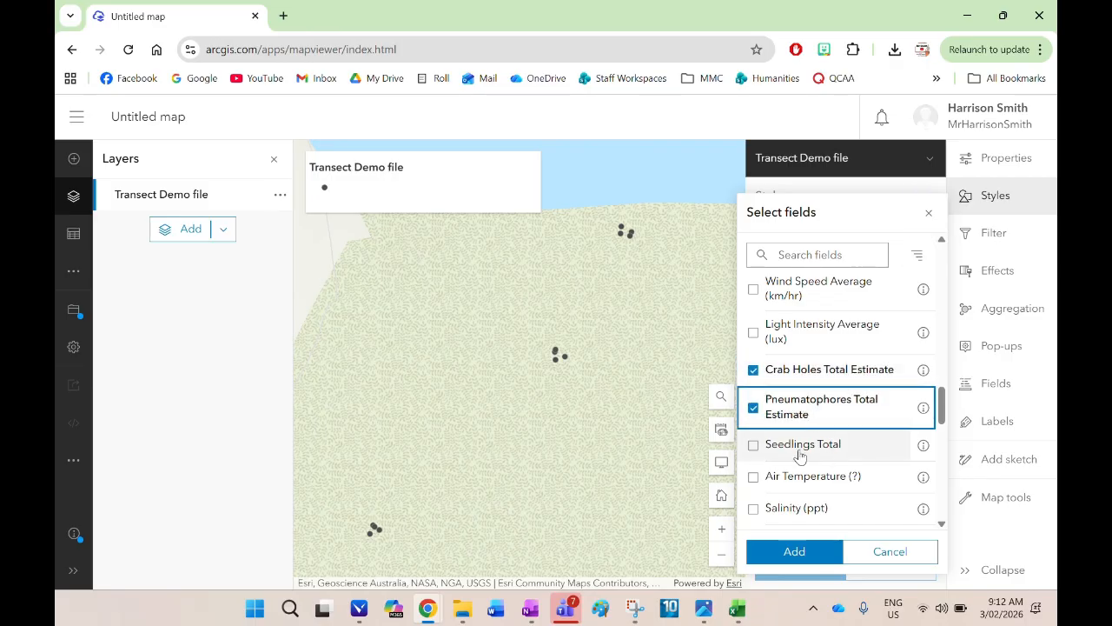
click(789, 375)
click(802, 411)
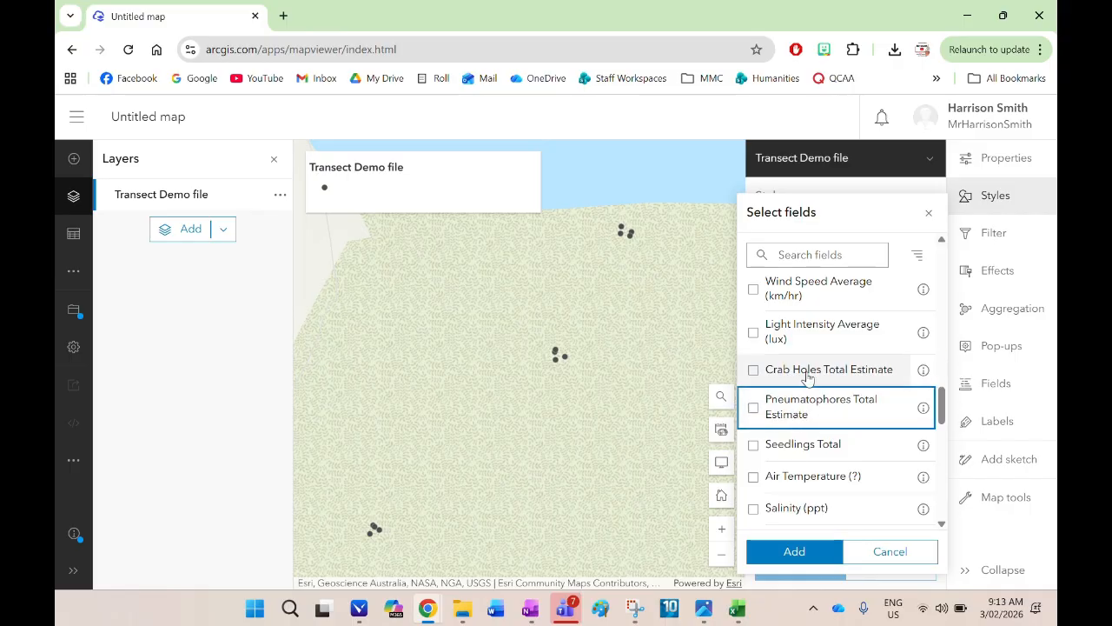
click(808, 377)
click(808, 377)
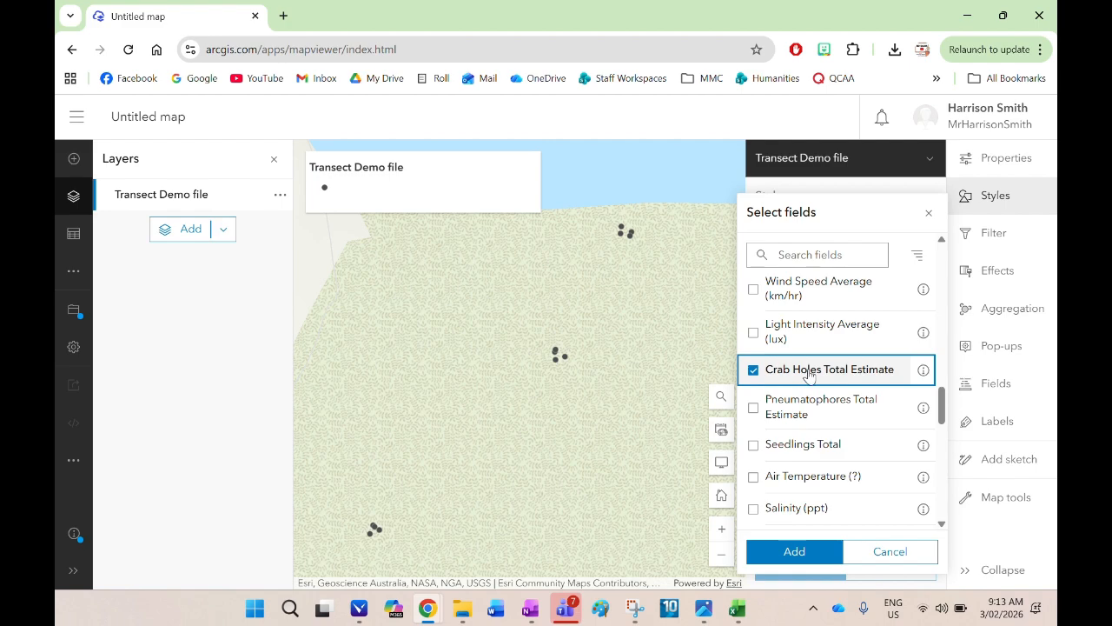
click(809, 410)
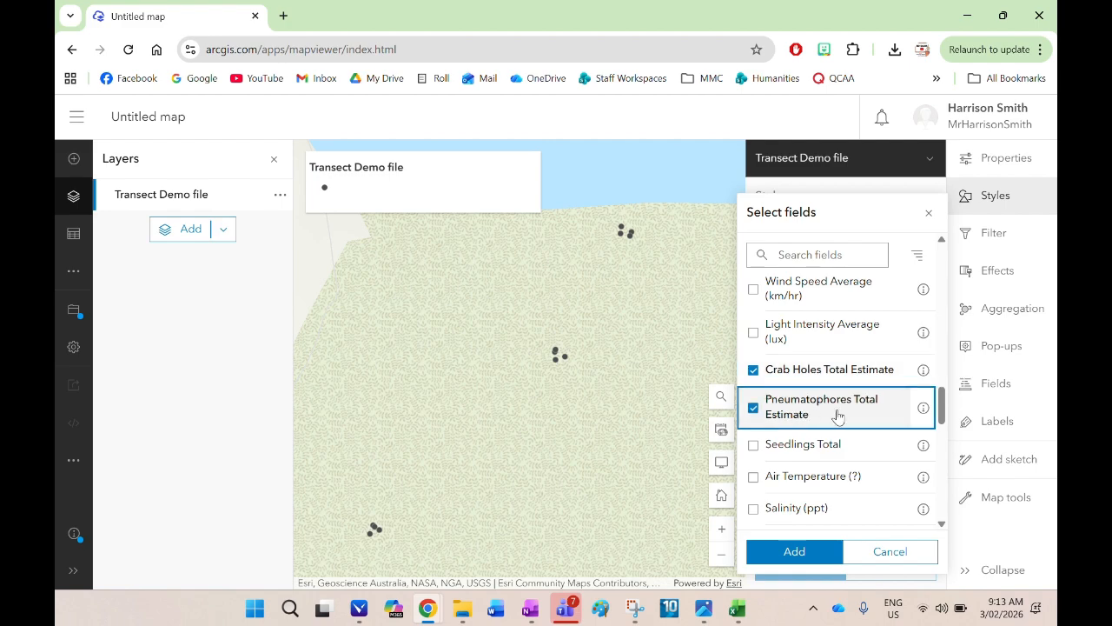
click(816, 553)
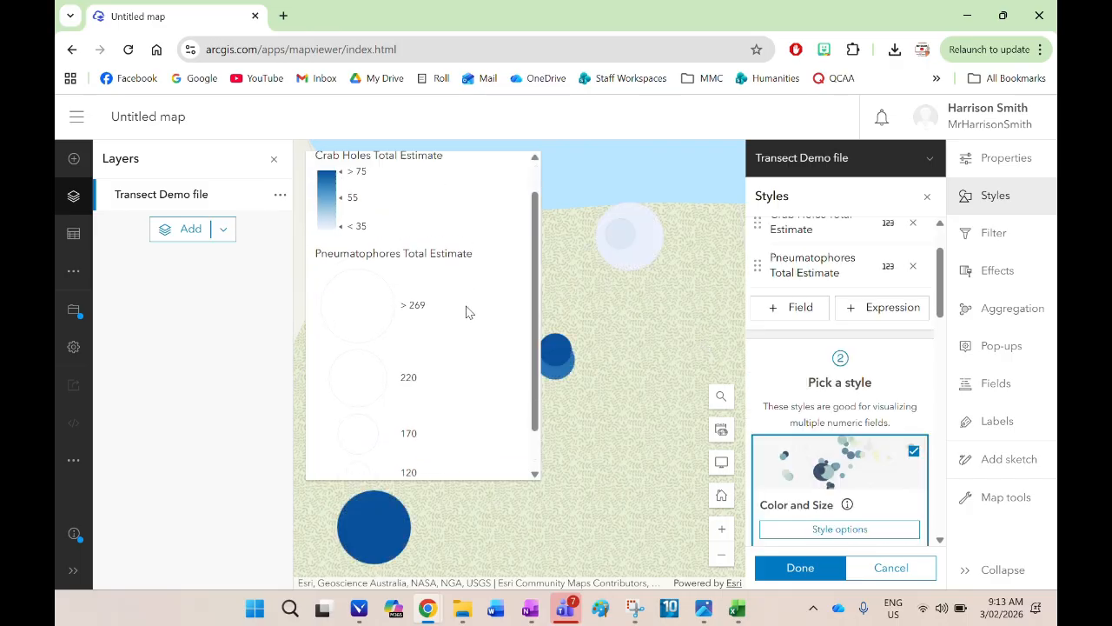
Step: Examine the legend's crab hole colours and pneumatophore circle sizes against the styled transect points
drag(611, 313, 665, 301)
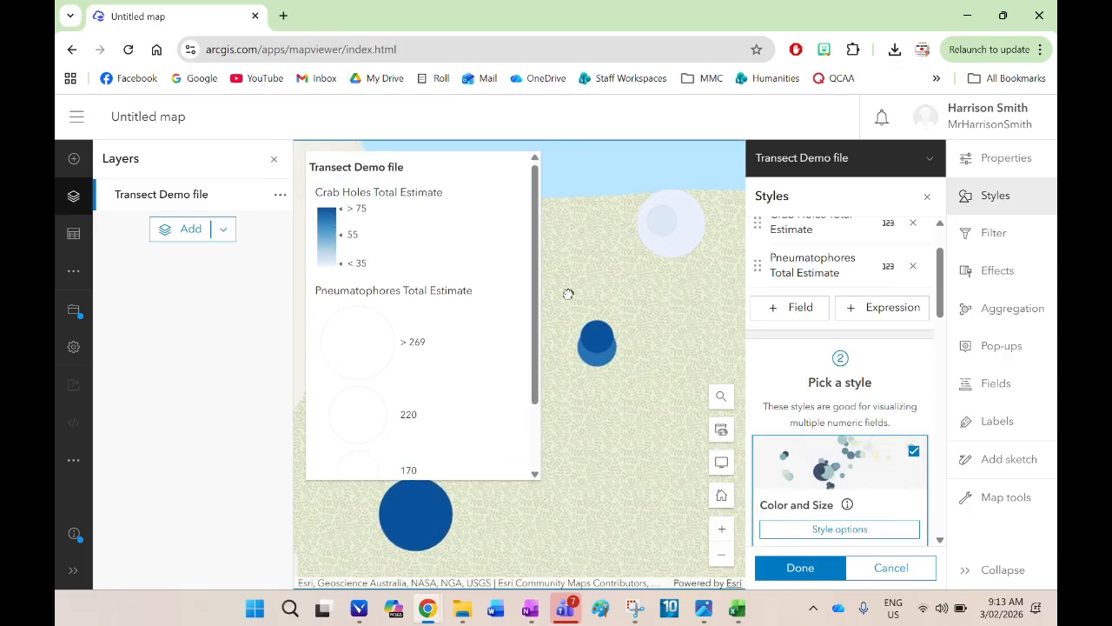
triple_click(366, 289)
click(437, 292)
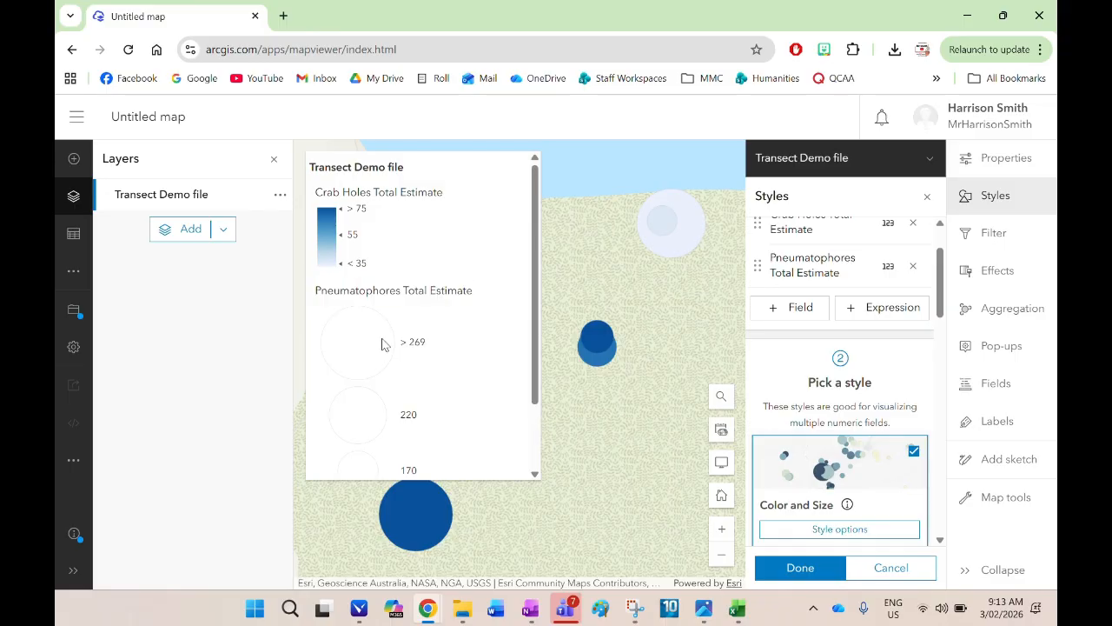
scroll(385, 342, down, 1)
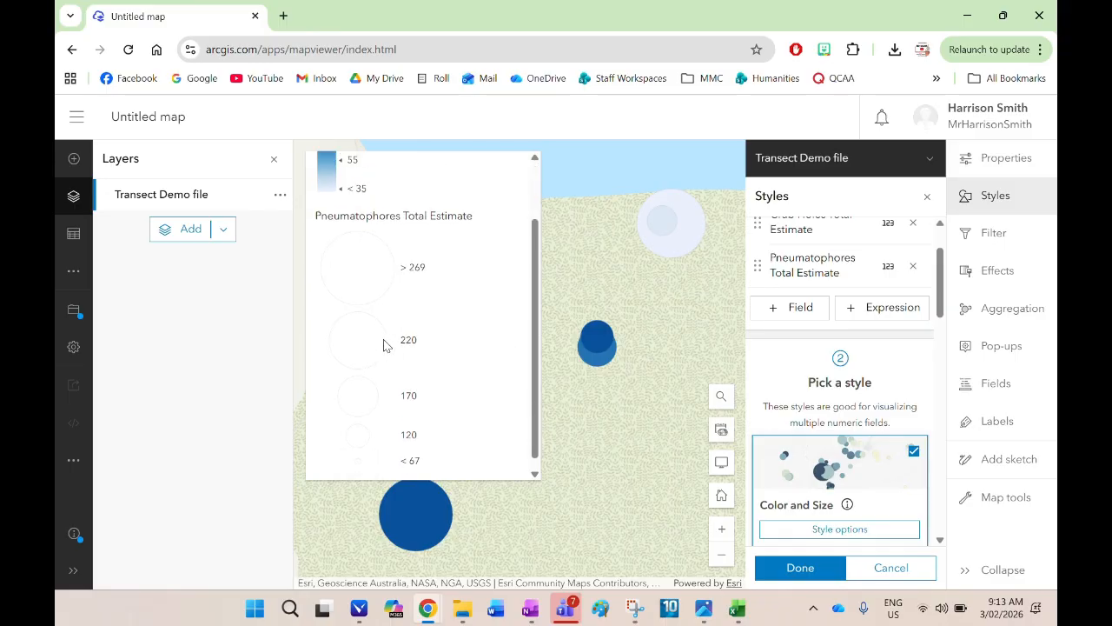
scroll(388, 345, up, 1)
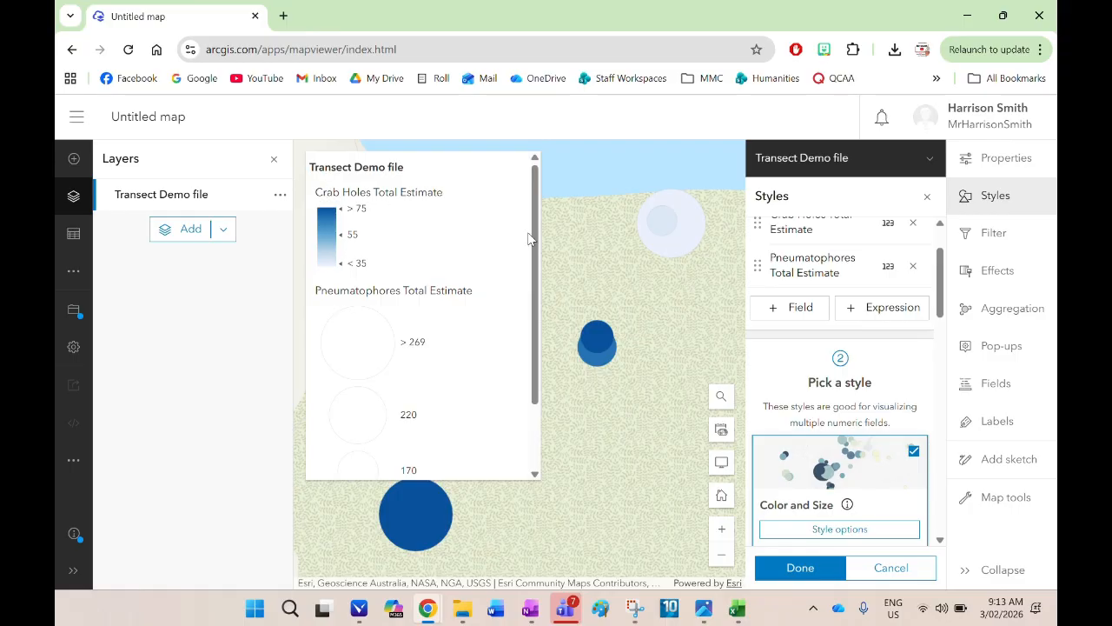
Step: Move Pneumatophores Total Estimate above Crab Holes Total Estimate in the attribute order, and restore the original order
scroll(886, 266, up, 1)
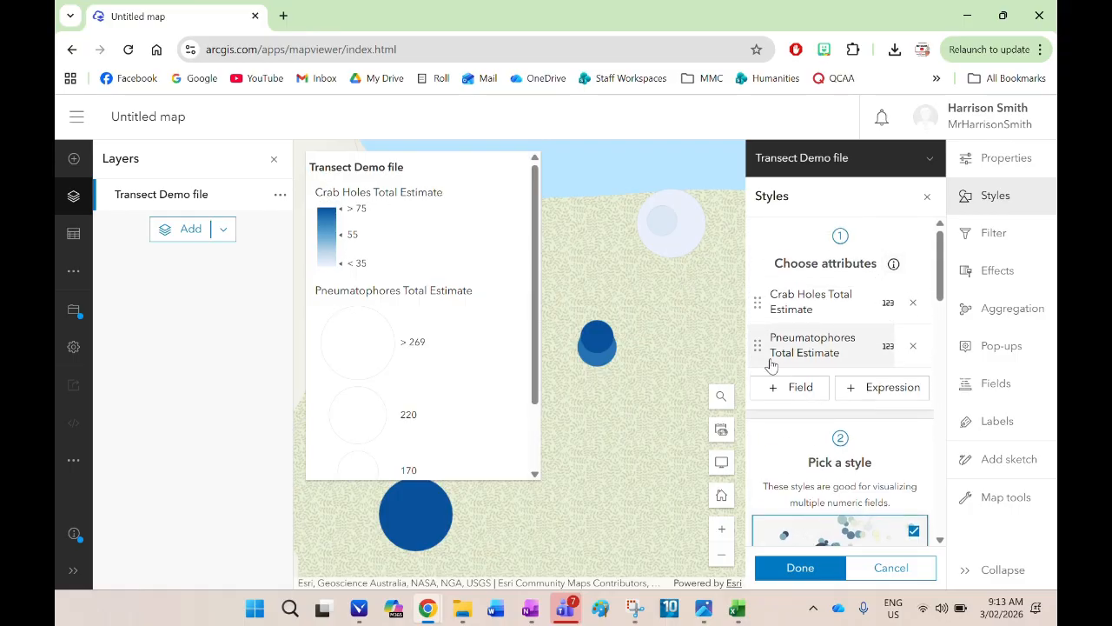
drag(758, 346, 770, 309)
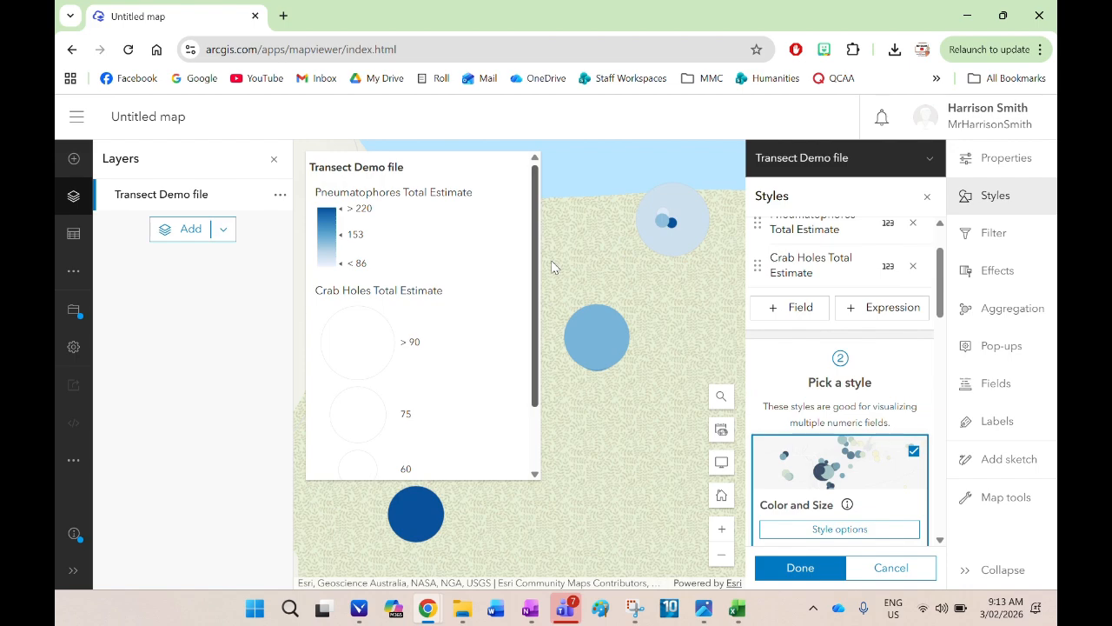
scroll(763, 256, up, 1)
drag(757, 299, 764, 361)
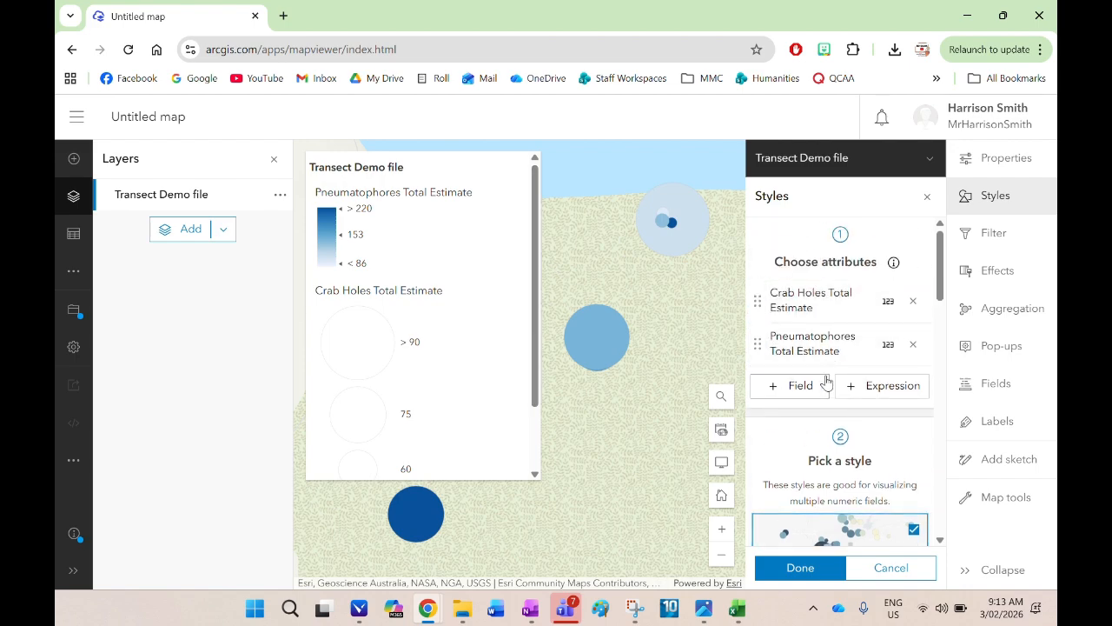
scroll(900, 329, up, 1)
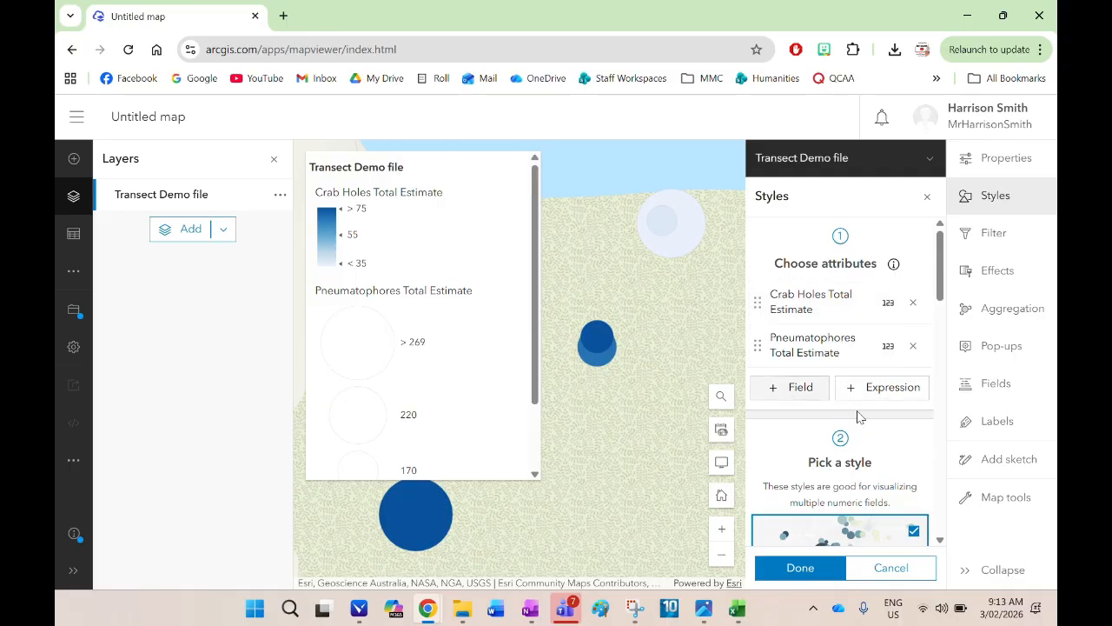
Step: Look through the styles offered for the two numeric attributes, leaving Color and Size and both chosen fields in place
scroll(860, 417, down, 3)
scroll(869, 409, up, 3)
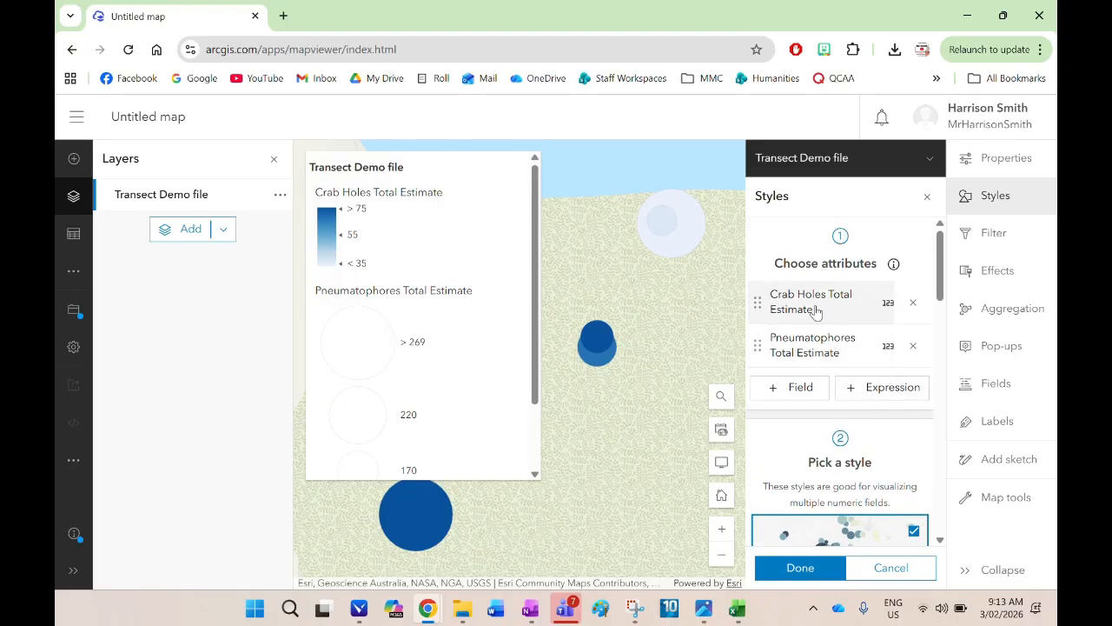
scroll(834, 348, down, 8)
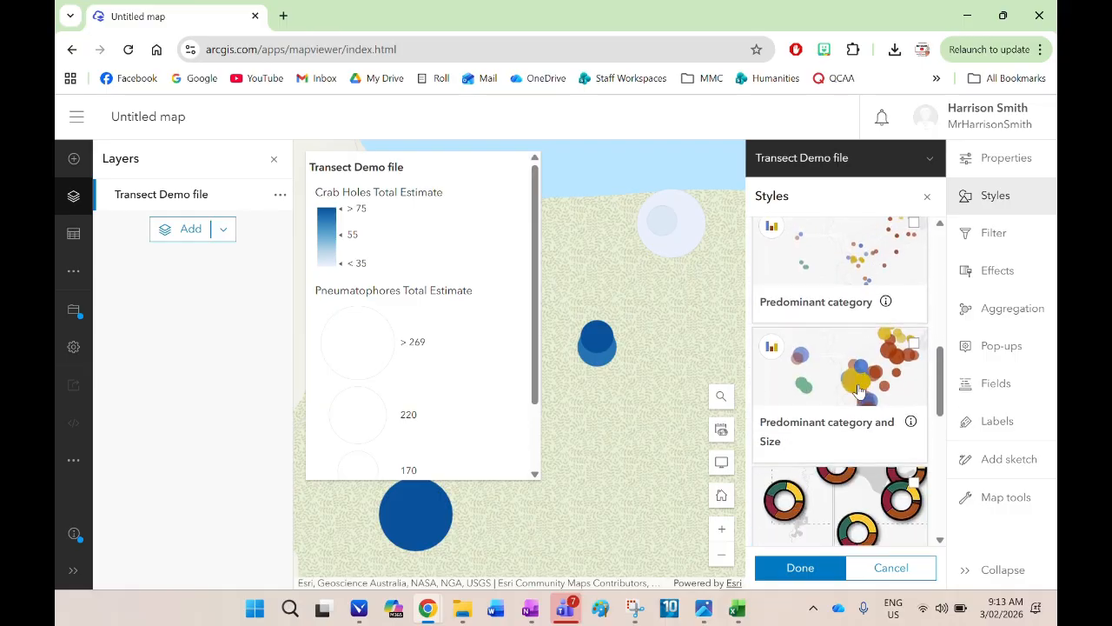
scroll(859, 391, up, 5)
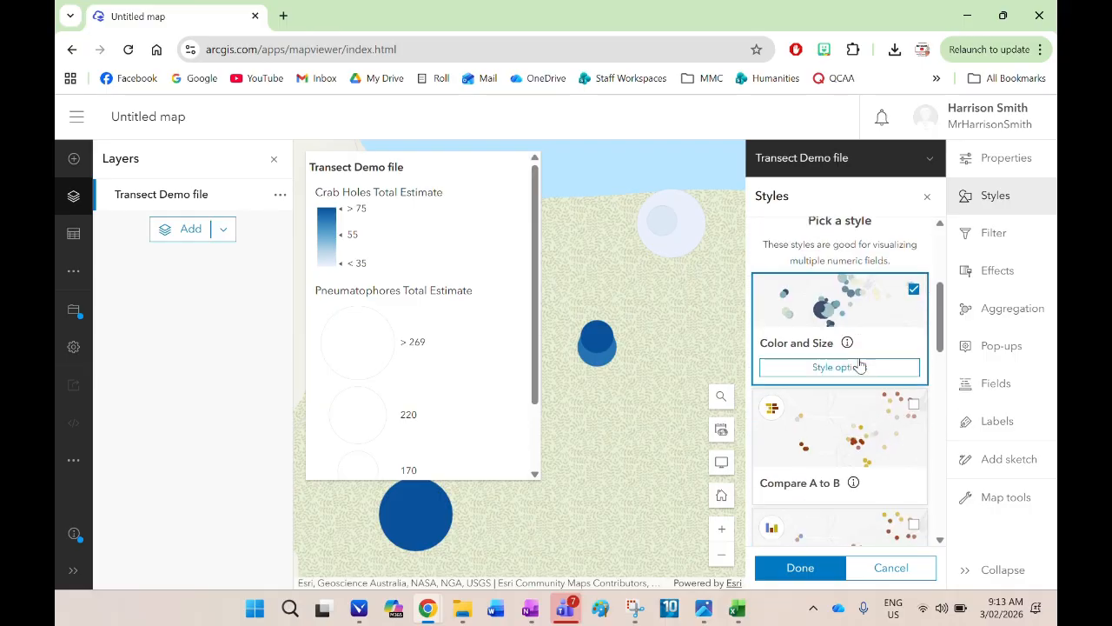
scroll(858, 365, down, 4)
scroll(843, 356, up, 6)
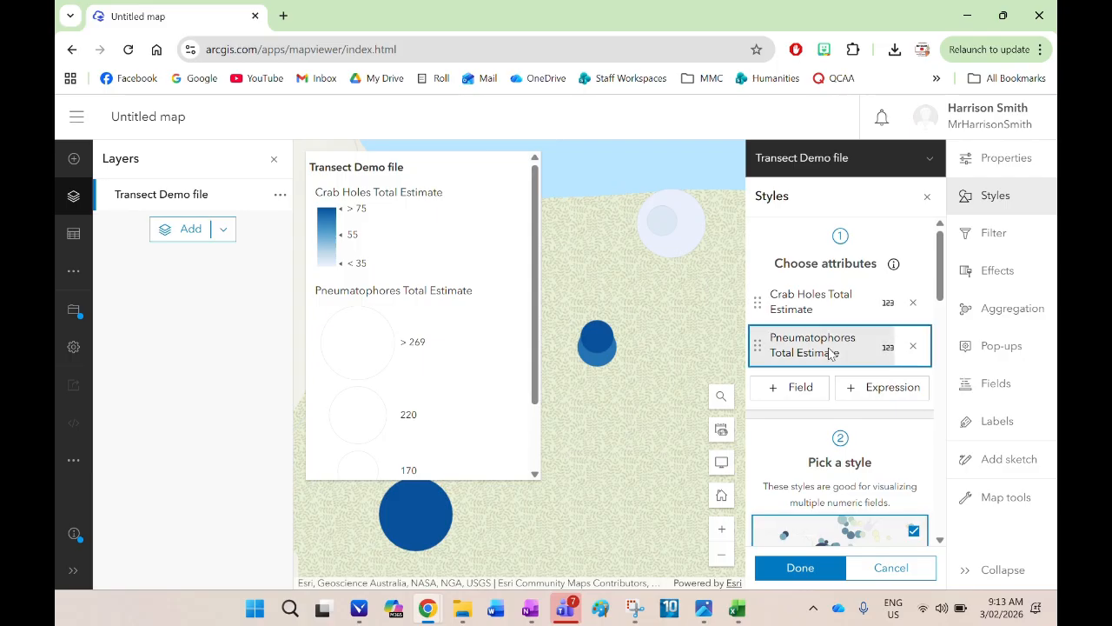
click(830, 353)
click(921, 214)
scroll(859, 395, down, 5)
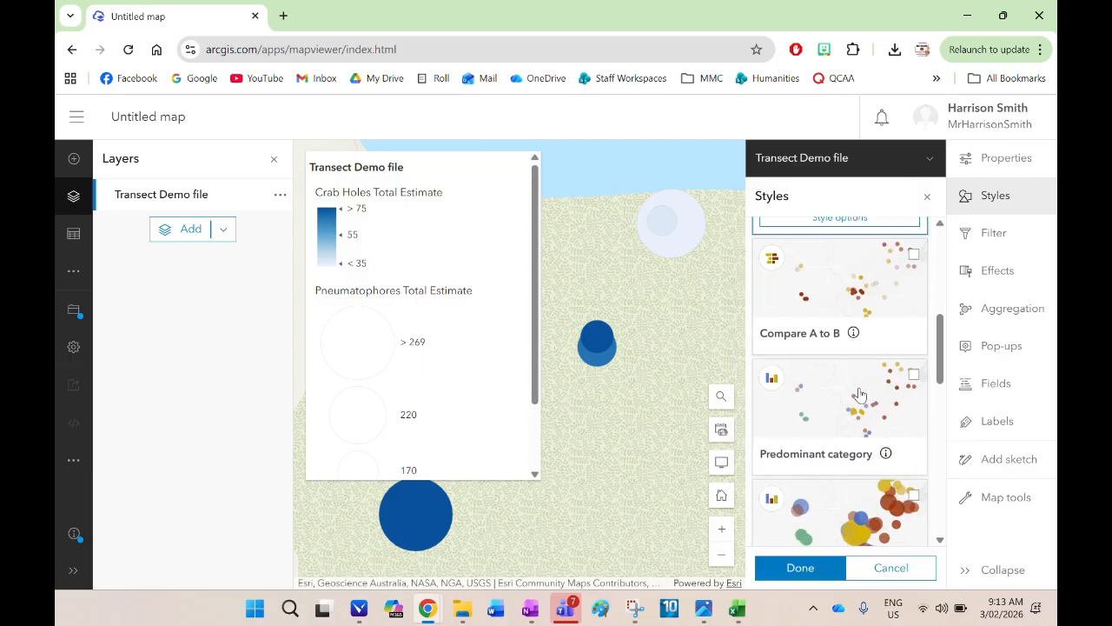
scroll(856, 389, up, 5)
click(830, 314)
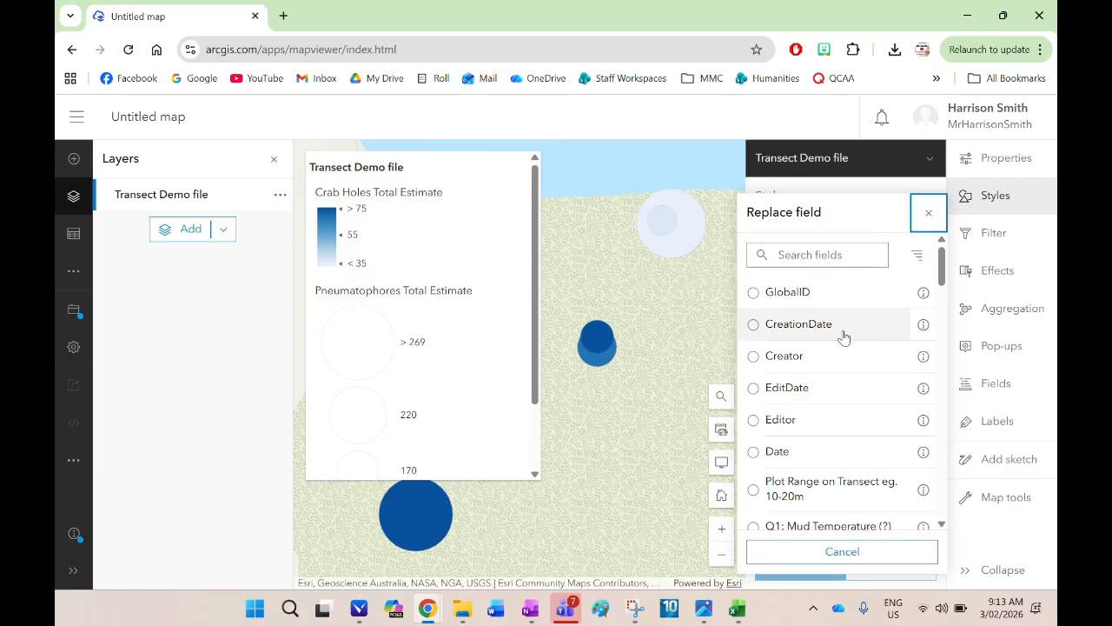
click(928, 212)
scroll(878, 382, down, 1)
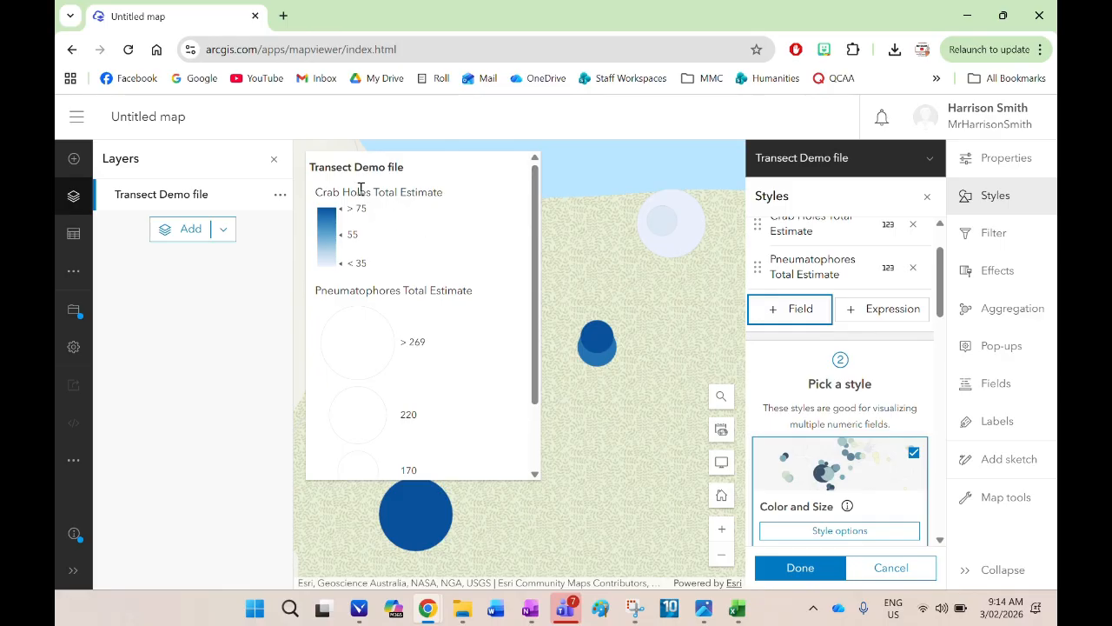
Step: Compare the transect point clusters on the map with the legend, inspecting the overlapping circles of the northernmost cluster up close
triple_click(390, 291)
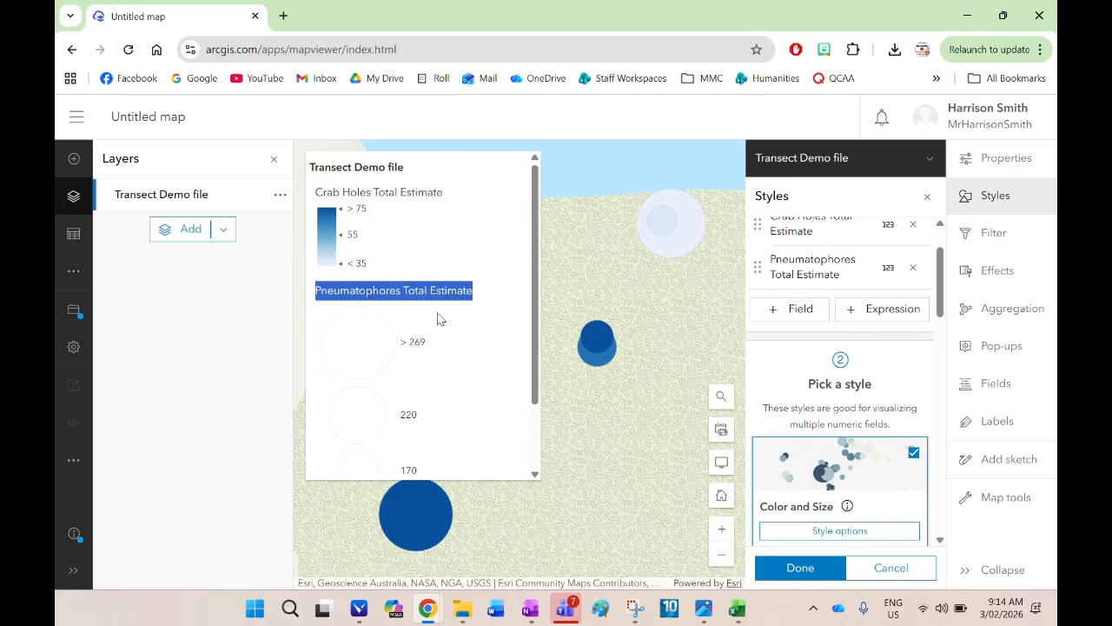
click(447, 284)
scroll(611, 378, down, 1)
drag(627, 428, 662, 388)
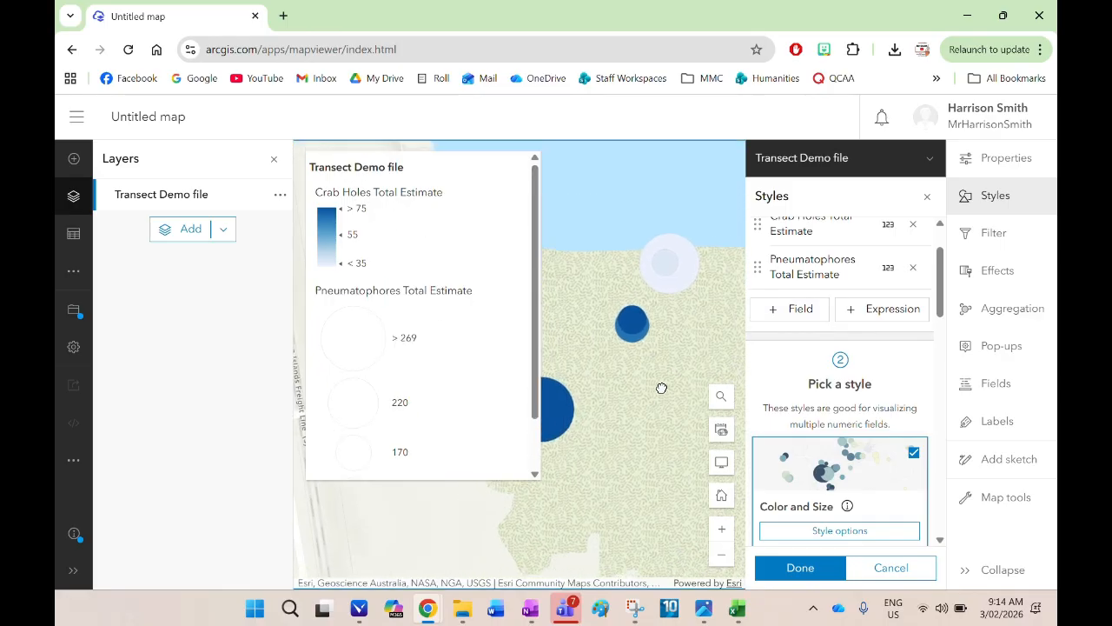
scroll(661, 387, up, 1)
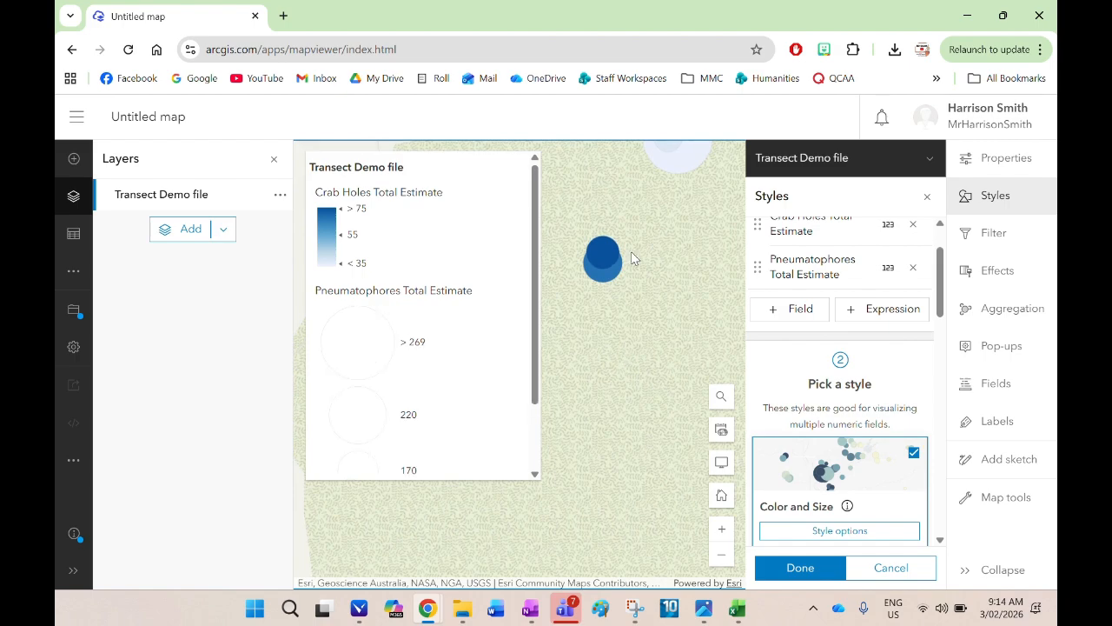
scroll(615, 286, down, 1)
drag(638, 350, 588, 396)
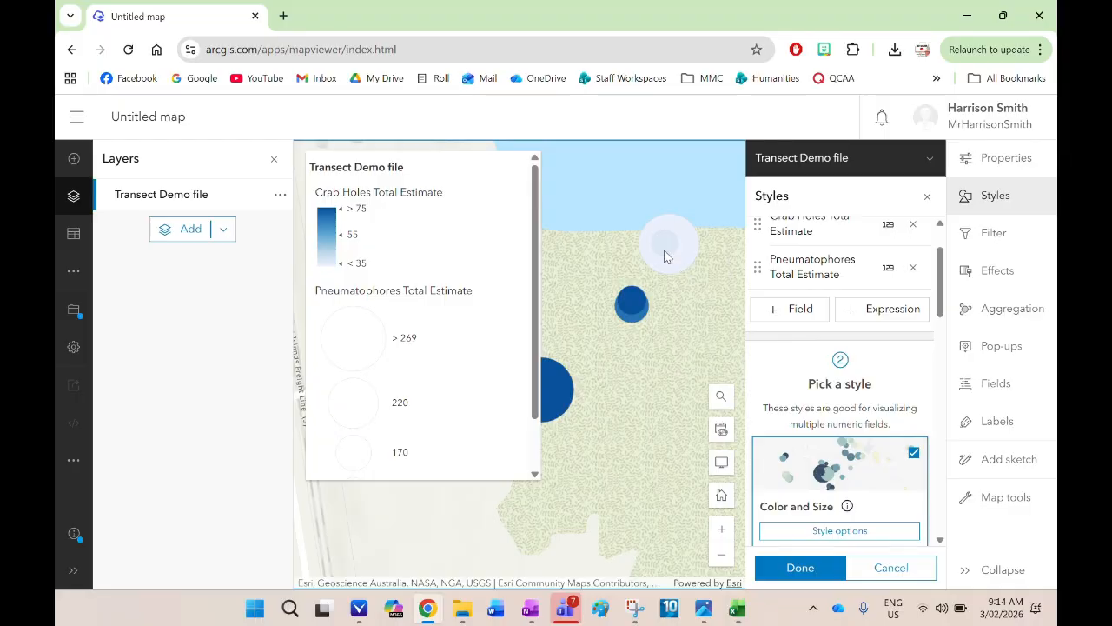
scroll(665, 247, up, 2)
drag(653, 223, 655, 322)
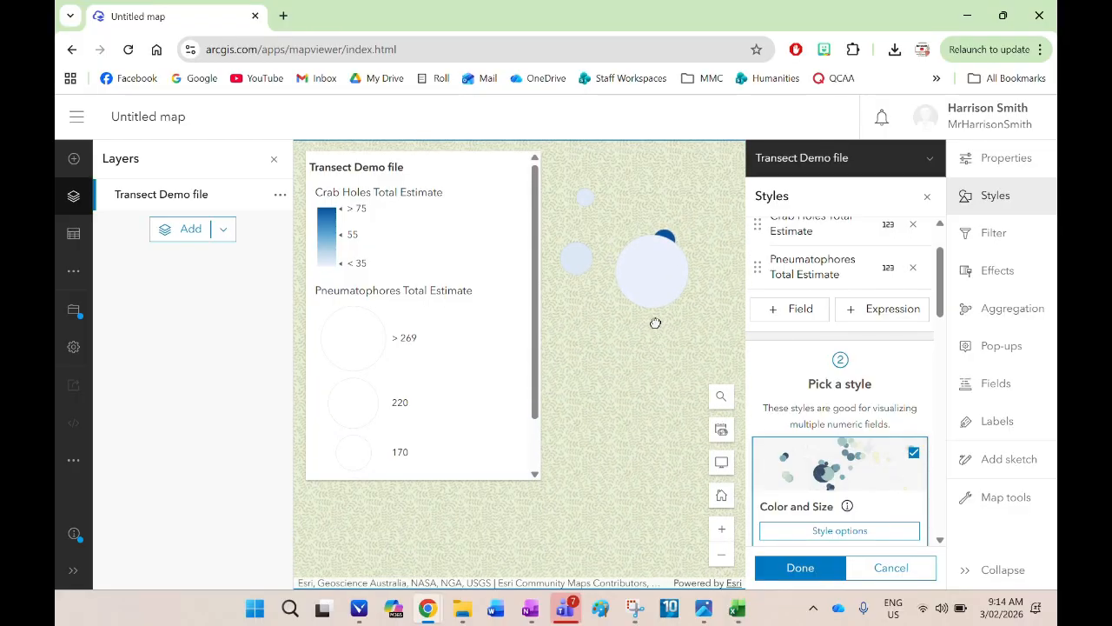
Step: Examine the overlapping circles of the transect clusters between the shoreline and the mangrove area on the map
scroll(654, 321, up, 1)
drag(613, 244, 657, 372)
scroll(643, 292, down, 3)
drag(636, 319, 630, 332)
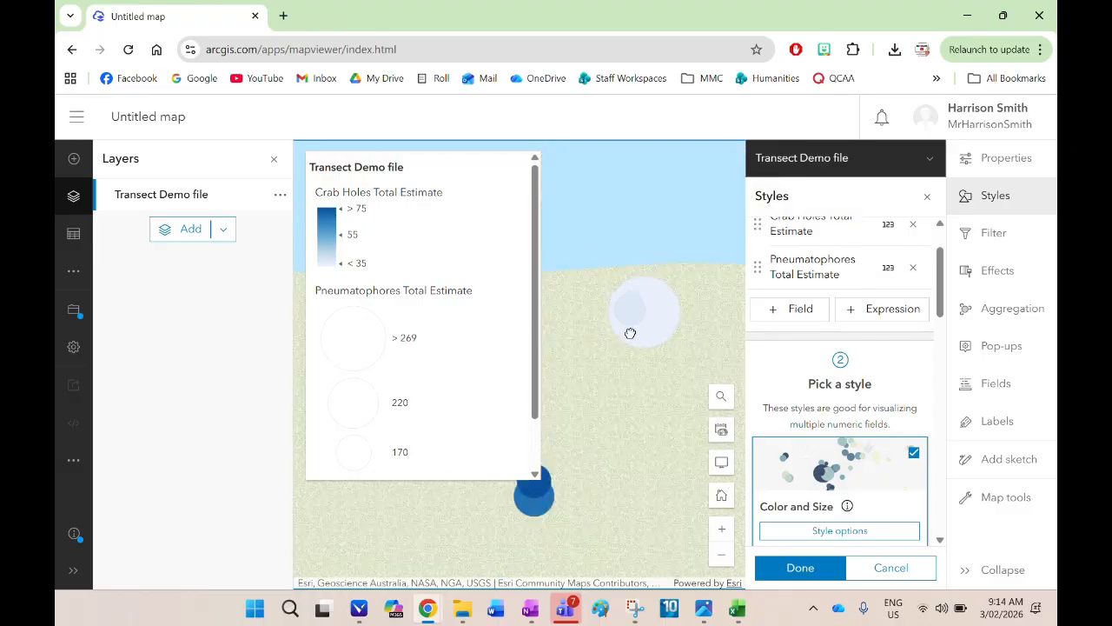
scroll(637, 324, down, 2)
drag(625, 408, 653, 304)
scroll(652, 303, down, 2)
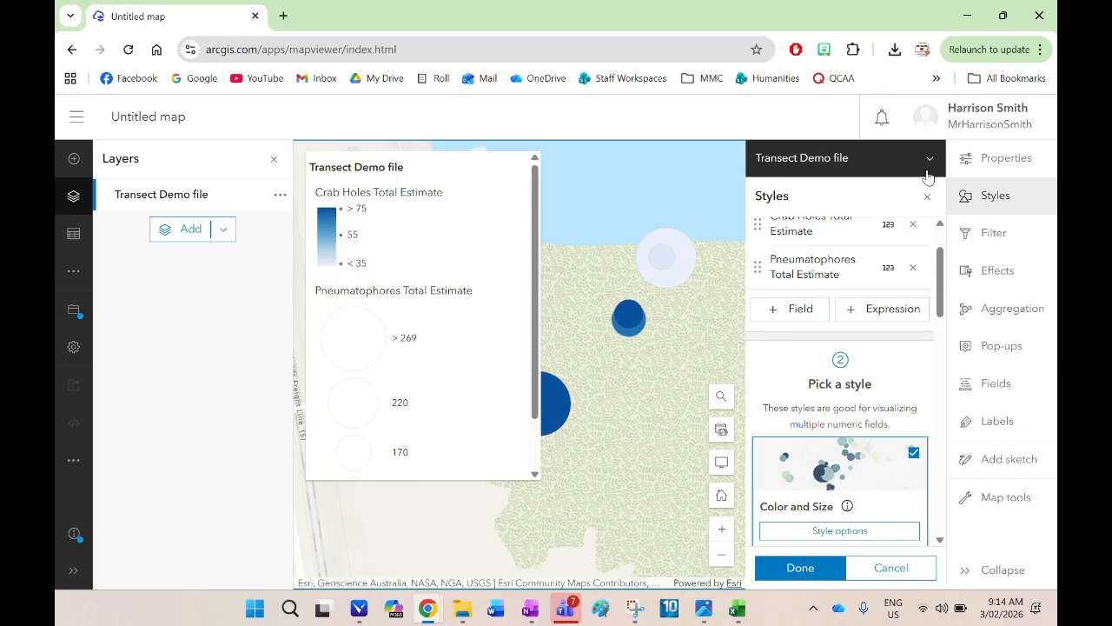
Step: Close the layer list and the style settings so the map shows all three transect clusters unobstructed
click(273, 159)
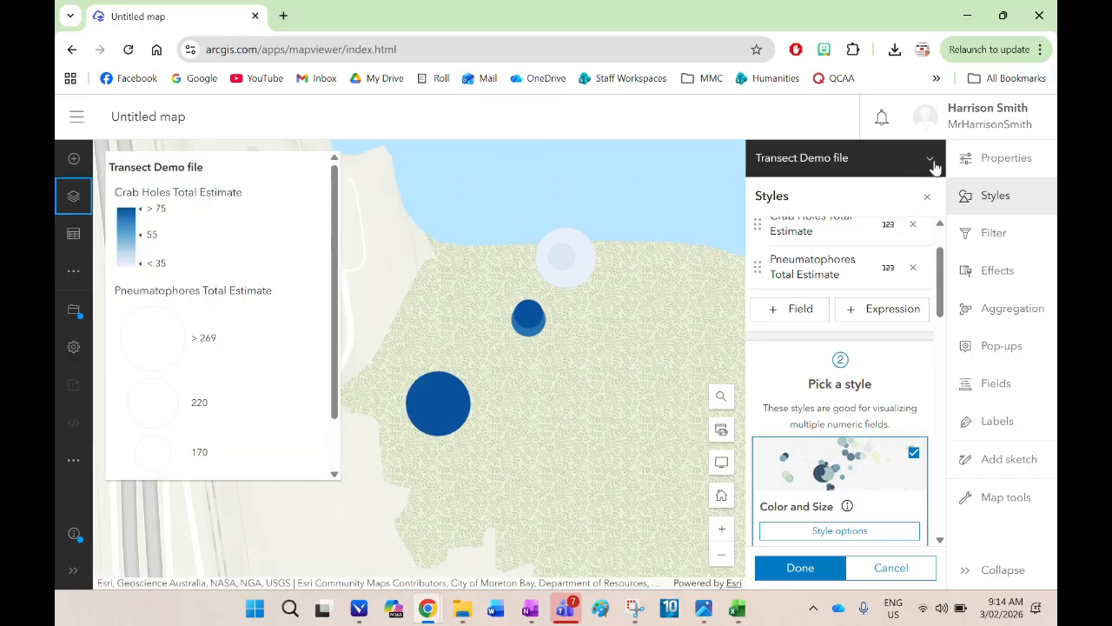
click(927, 196)
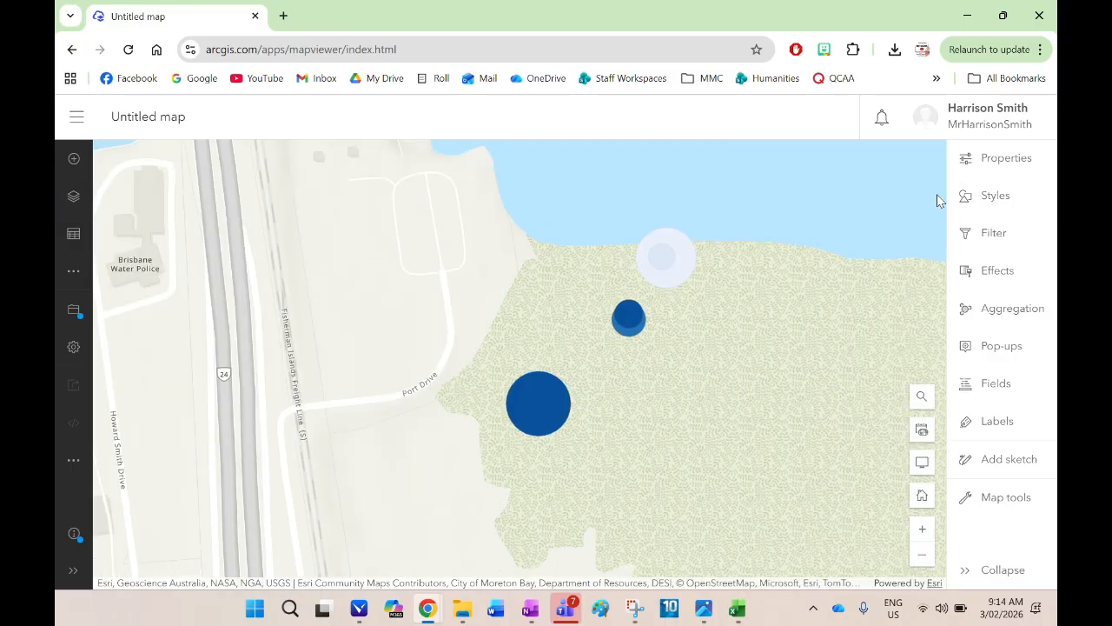
drag(744, 289, 663, 295)
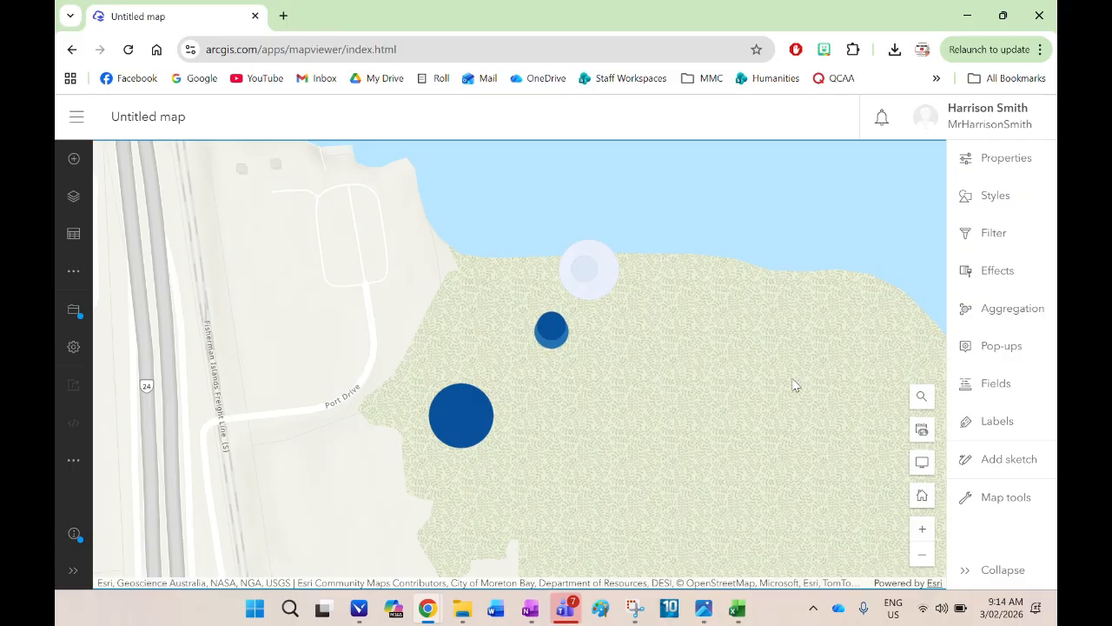
drag(766, 341, 754, 337)
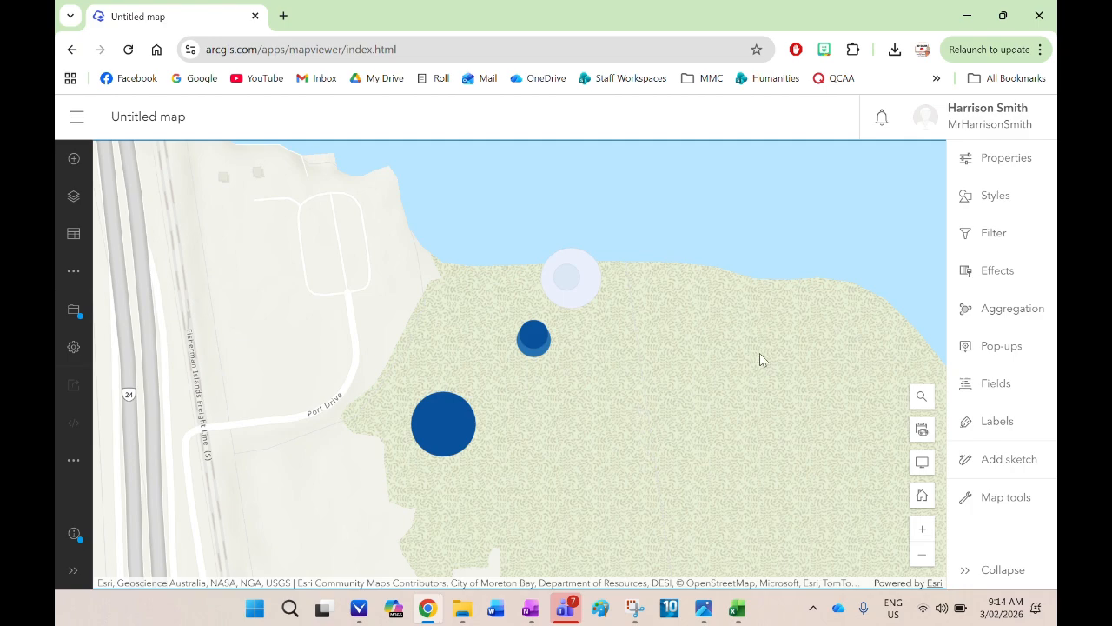
drag(794, 324, 782, 338)
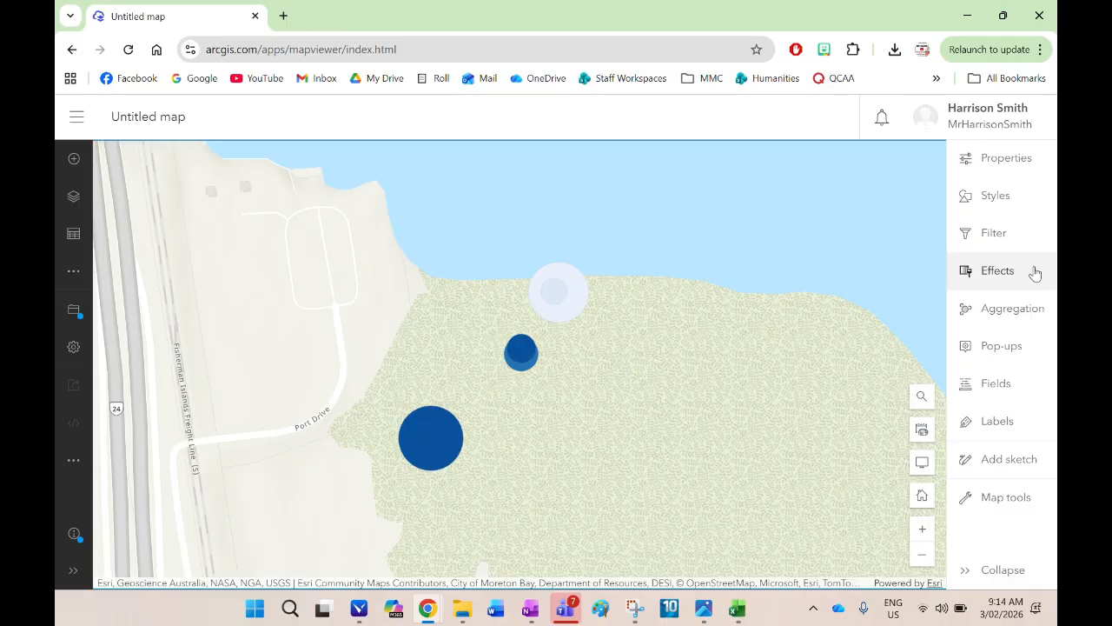
Step: Measure a horizontal metric distance of about 100 m over the water north of the transect points as a scale bar
click(1007, 508)
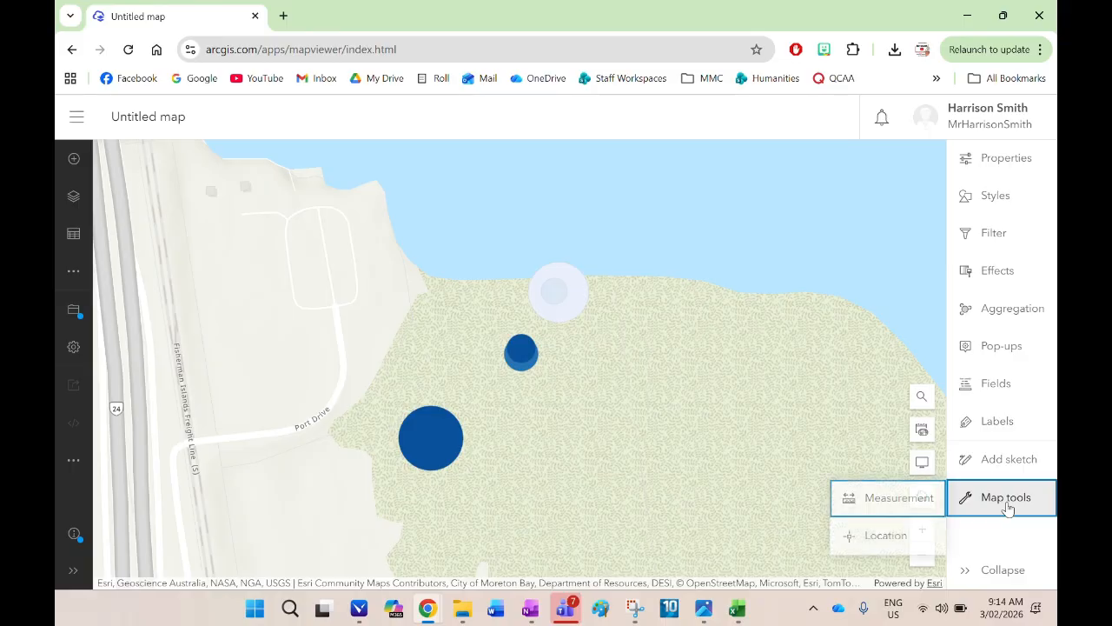
click(919, 498)
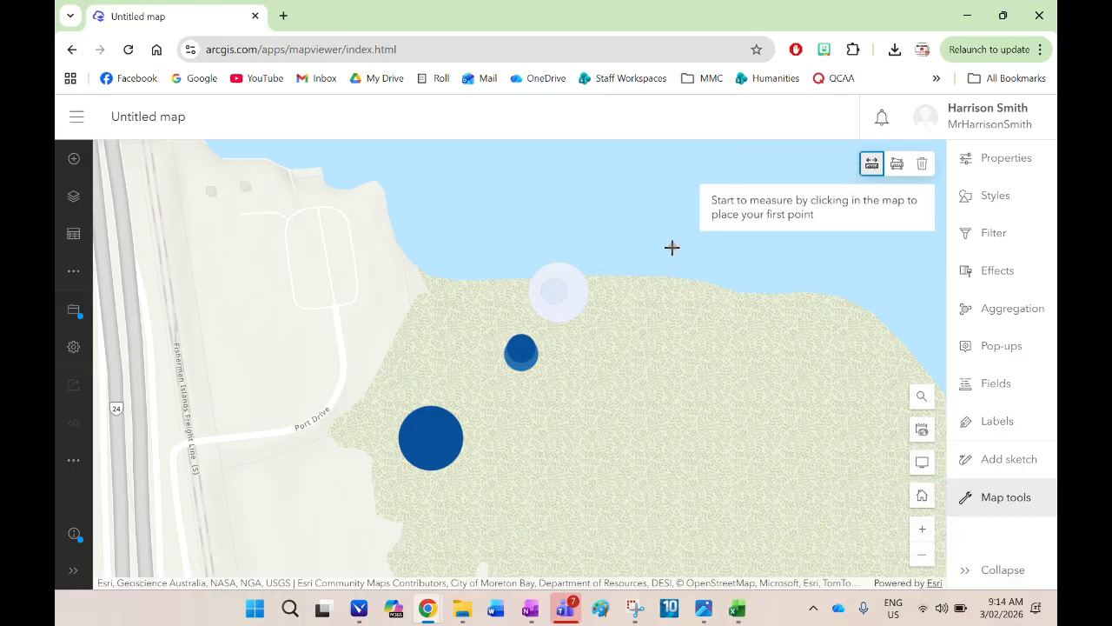
scroll(675, 253, up, 3)
drag(591, 219, 603, 439)
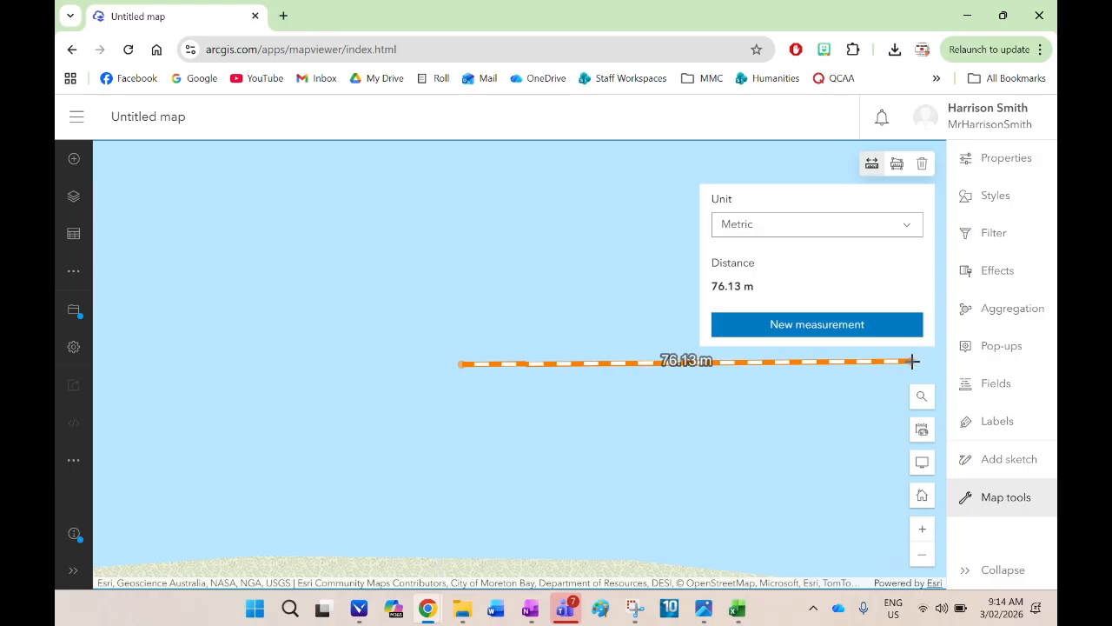
scroll(913, 361, down, 3)
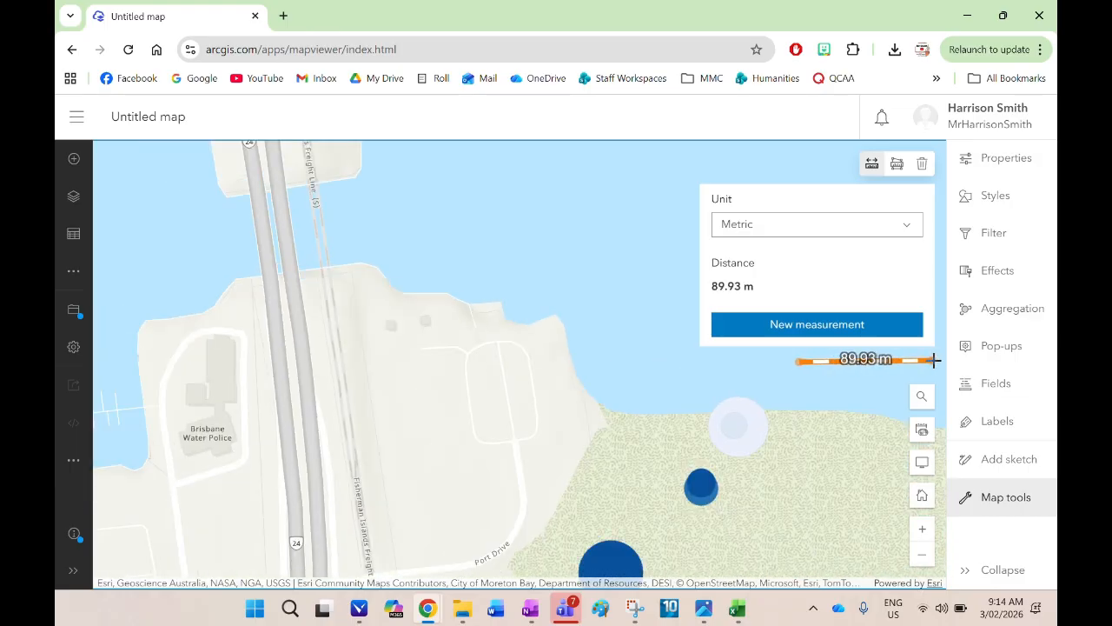
scroll(934, 361, up, 5)
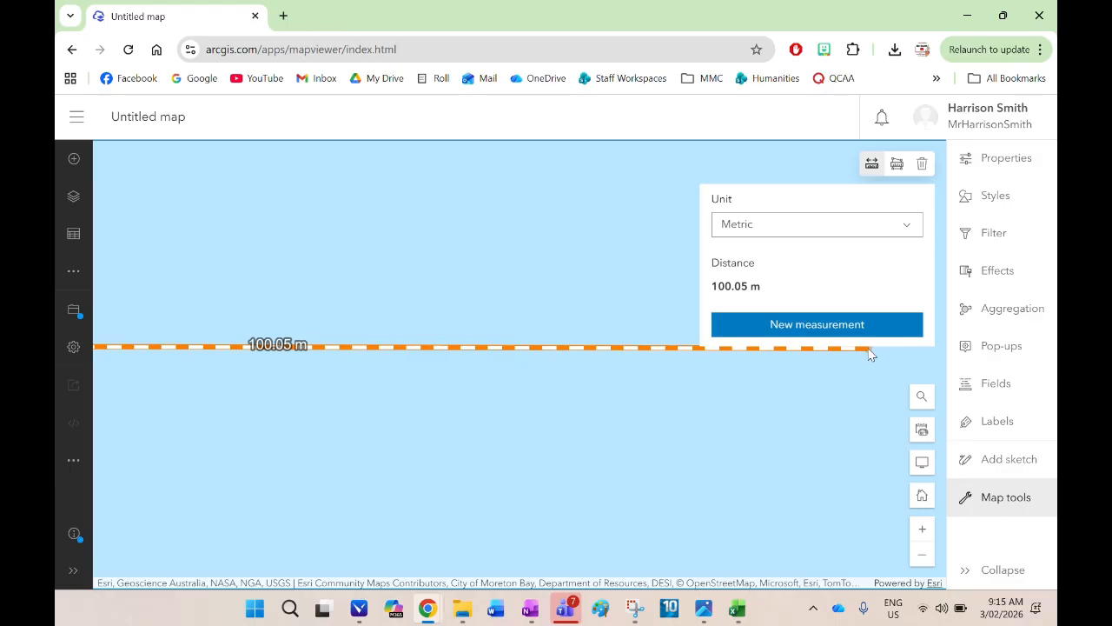
scroll(855, 356, down, 4)
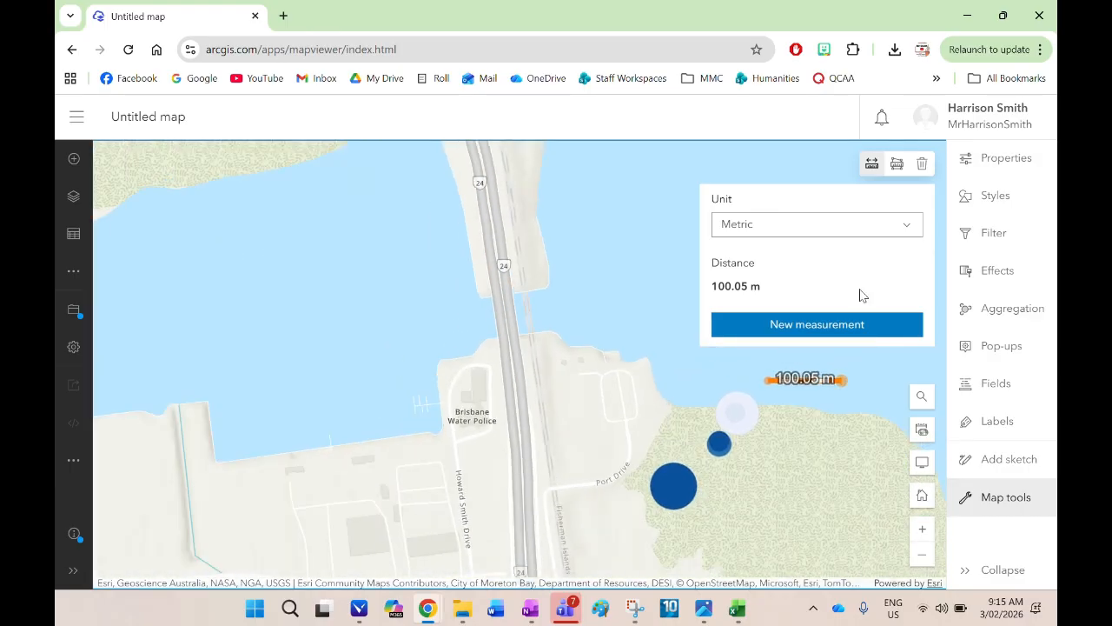
Step: Capture a rectangular snip of the map with Snipping Tool, covering the three transect clusters and the 100 m measurement line
click(1006, 497)
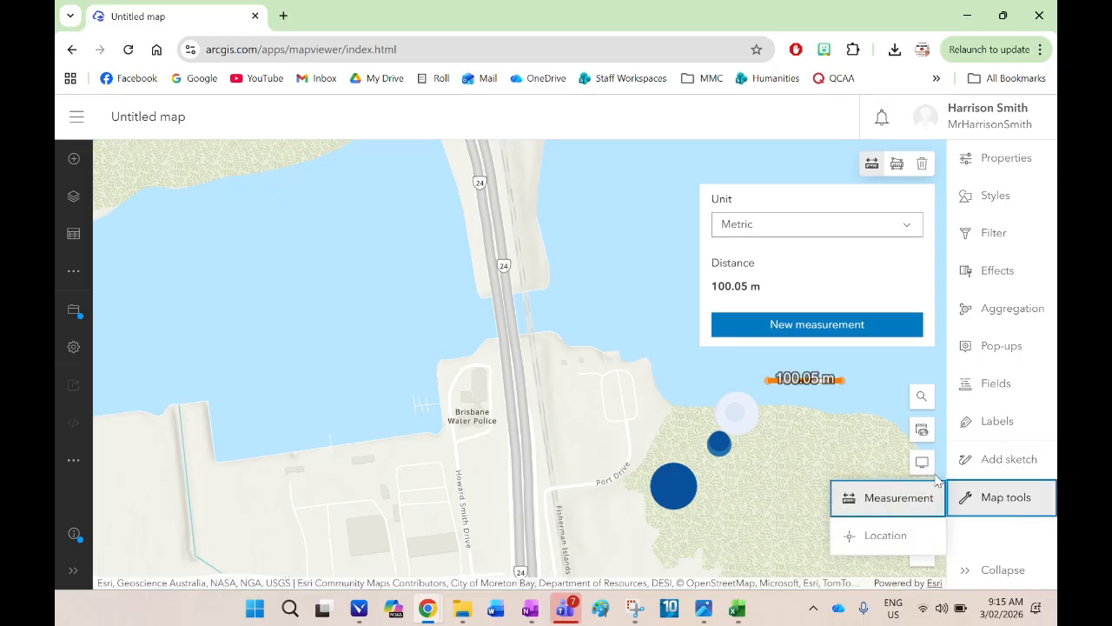
drag(848, 428, 763, 380)
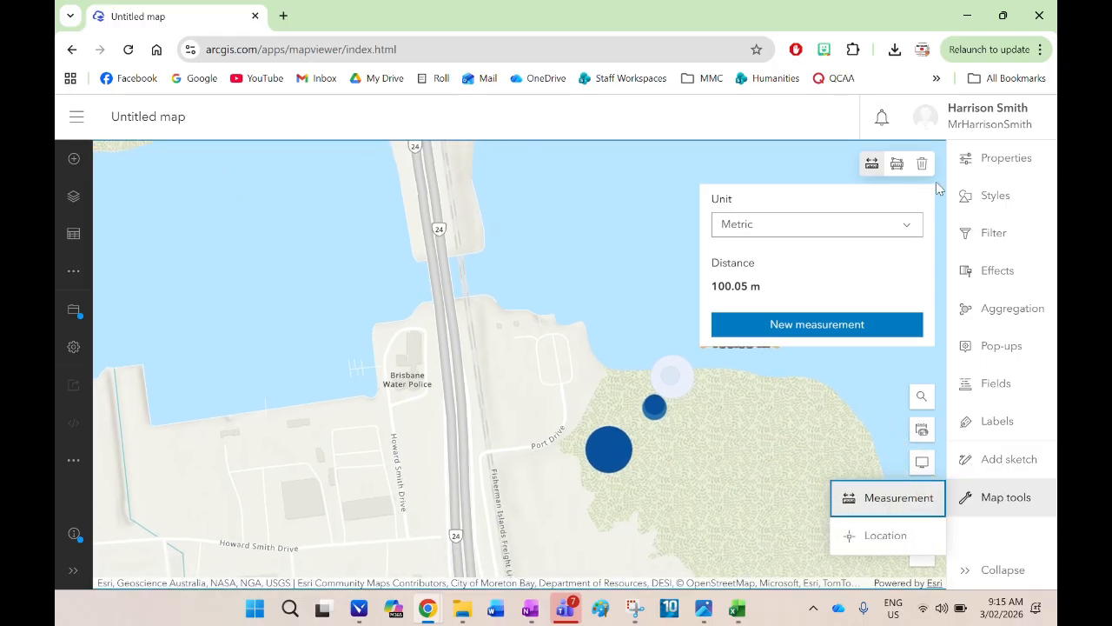
click(857, 419)
drag(767, 474, 586, 429)
scroll(586, 429, up, 1)
scroll(553, 375, down, 1)
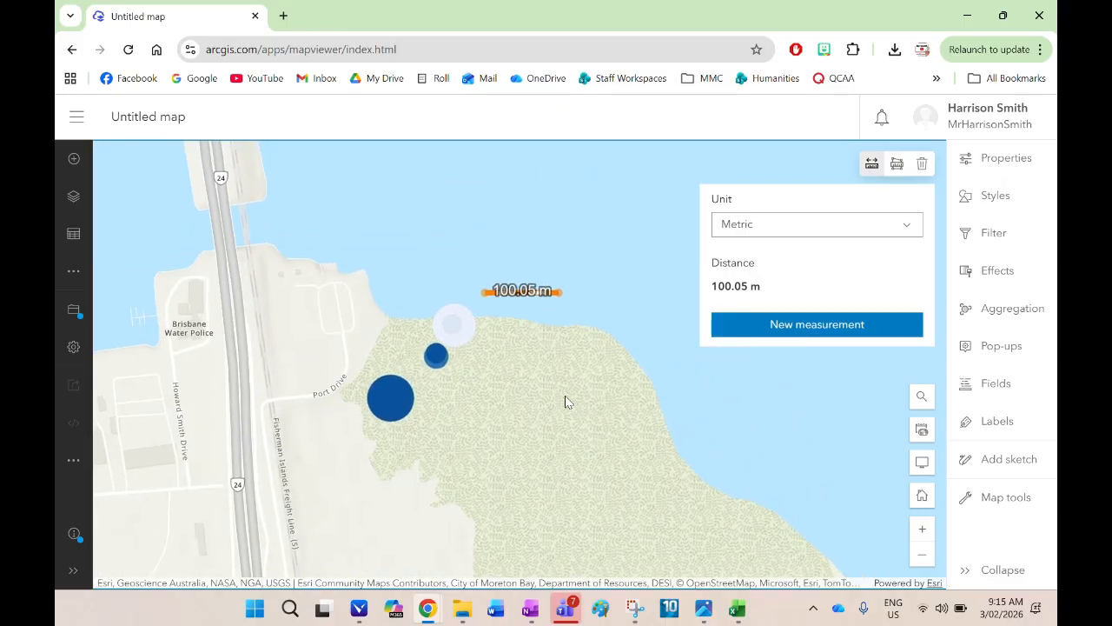
right_click(635, 609)
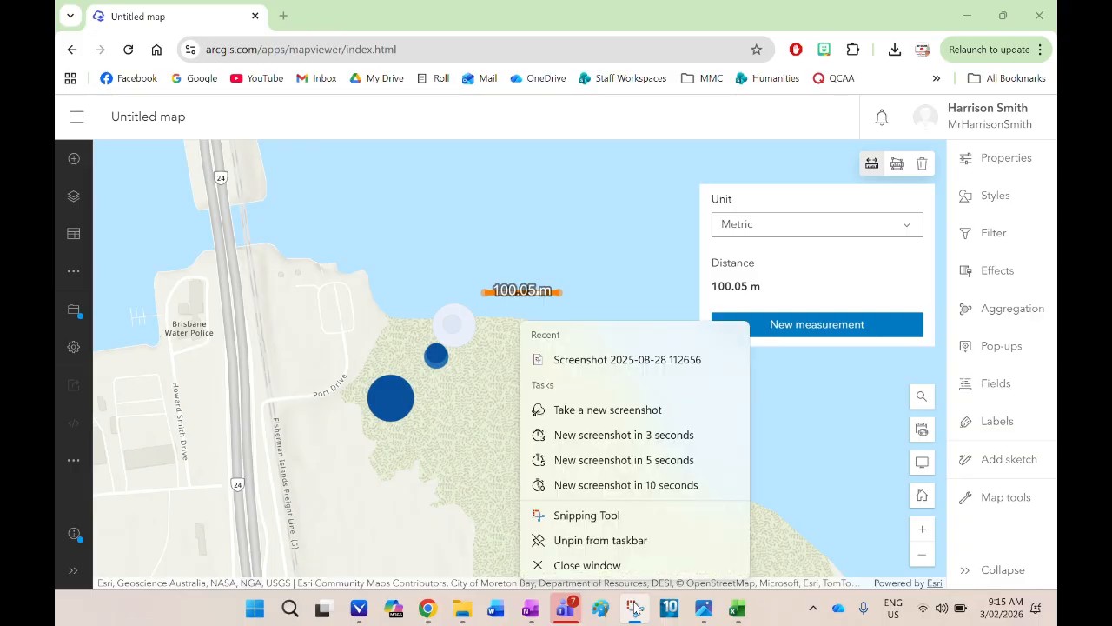
click(590, 516)
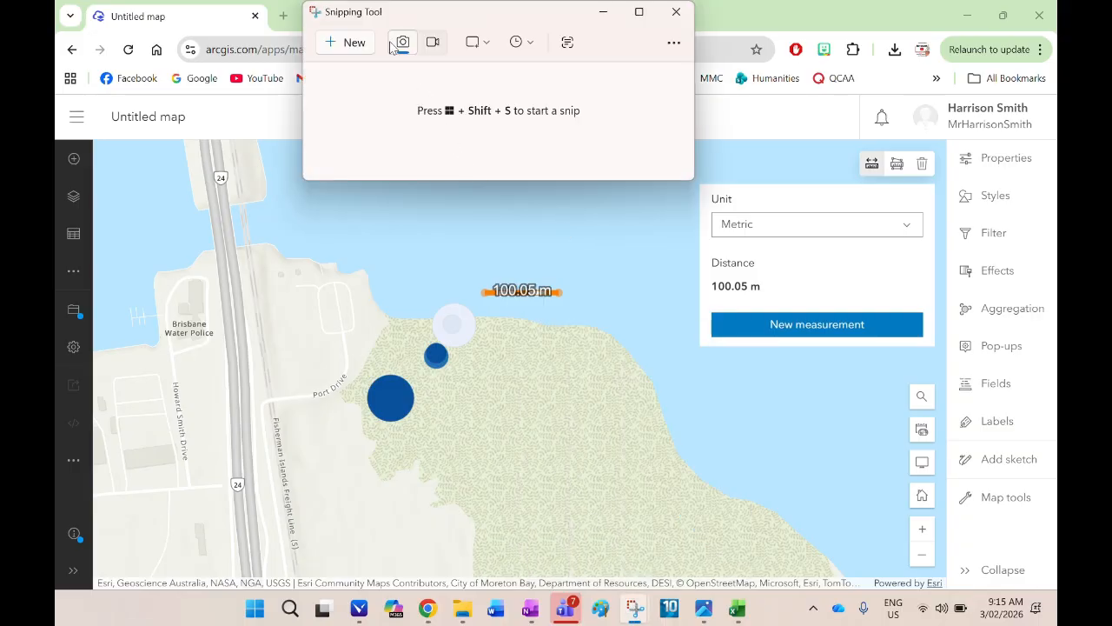
click(334, 43)
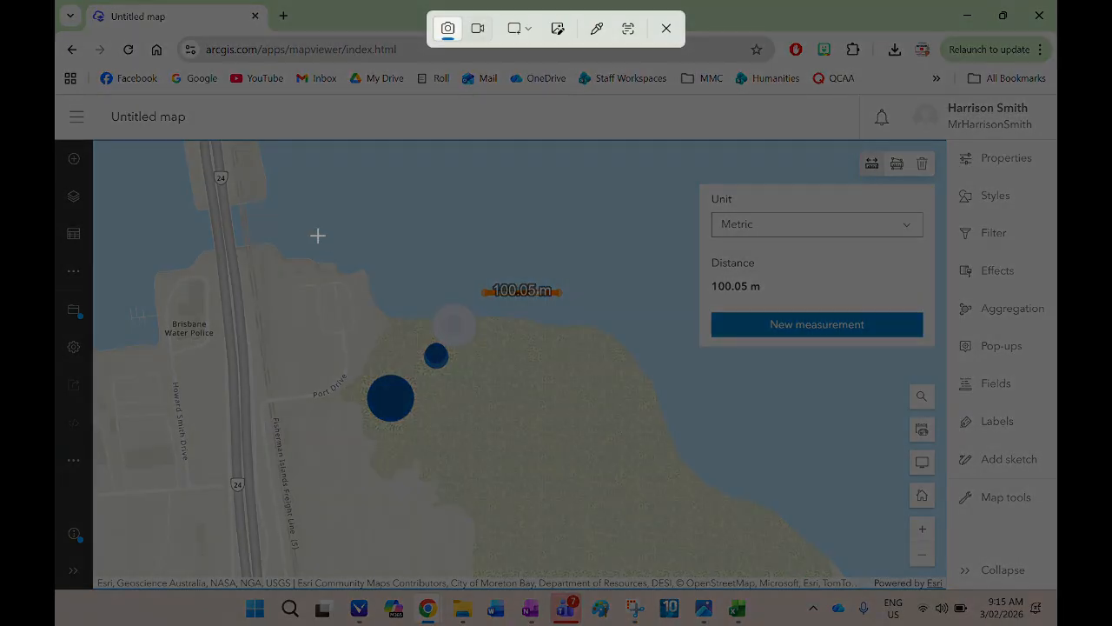
drag(348, 235, 612, 470)
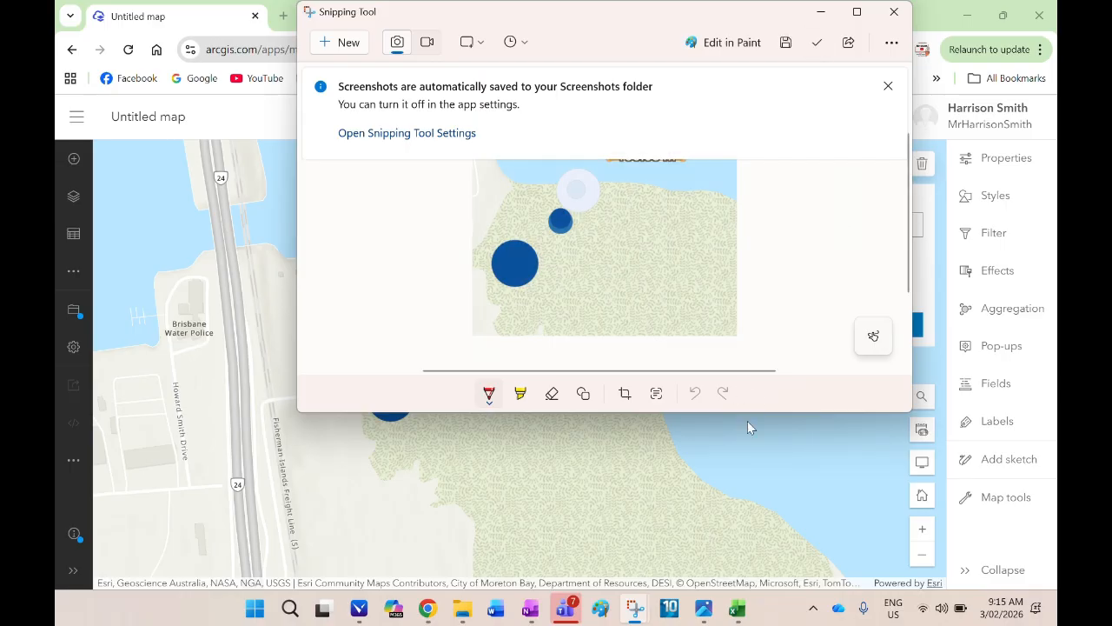
Step: Paste the map snip into a blank Paint image and resize the canvas to 725 × 298 px, keeping white space beside the map
click(604, 613)
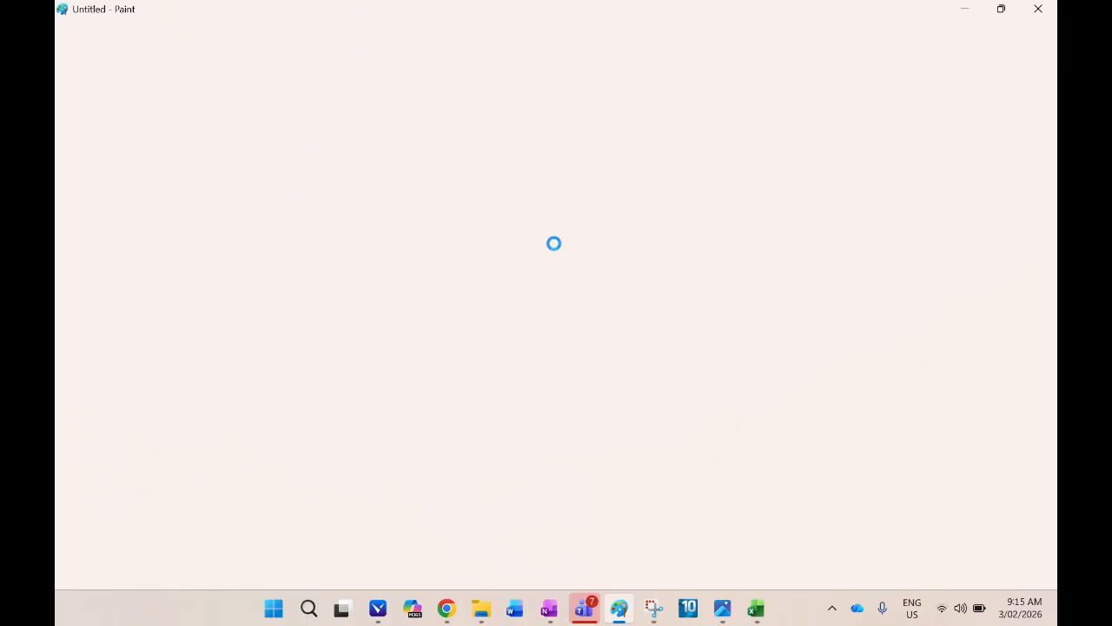
click(83, 78)
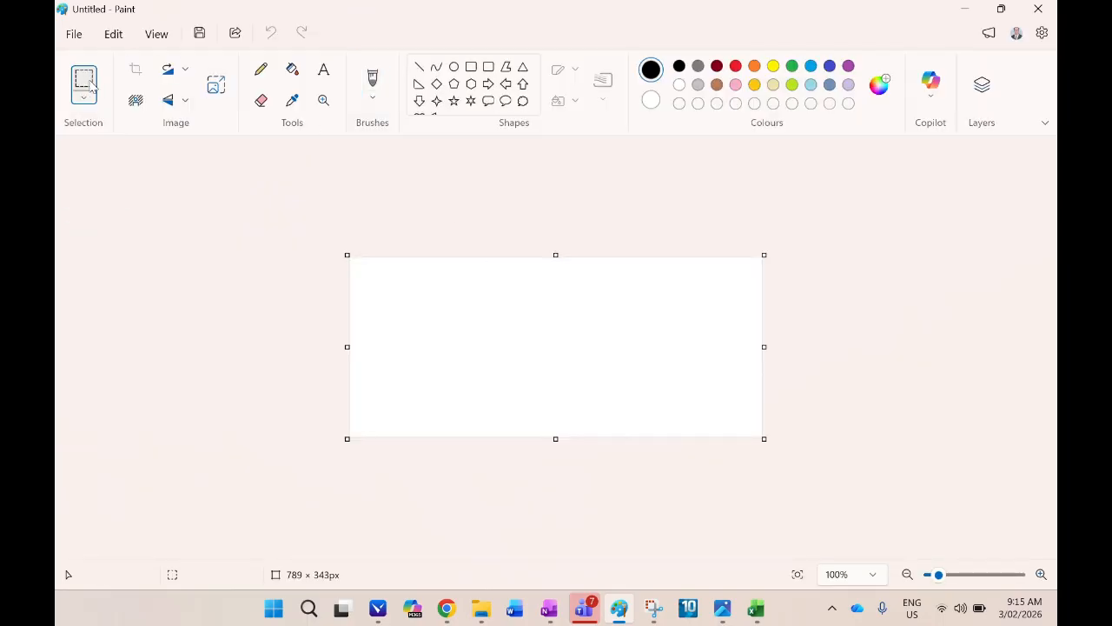
drag(386, 297, 467, 360)
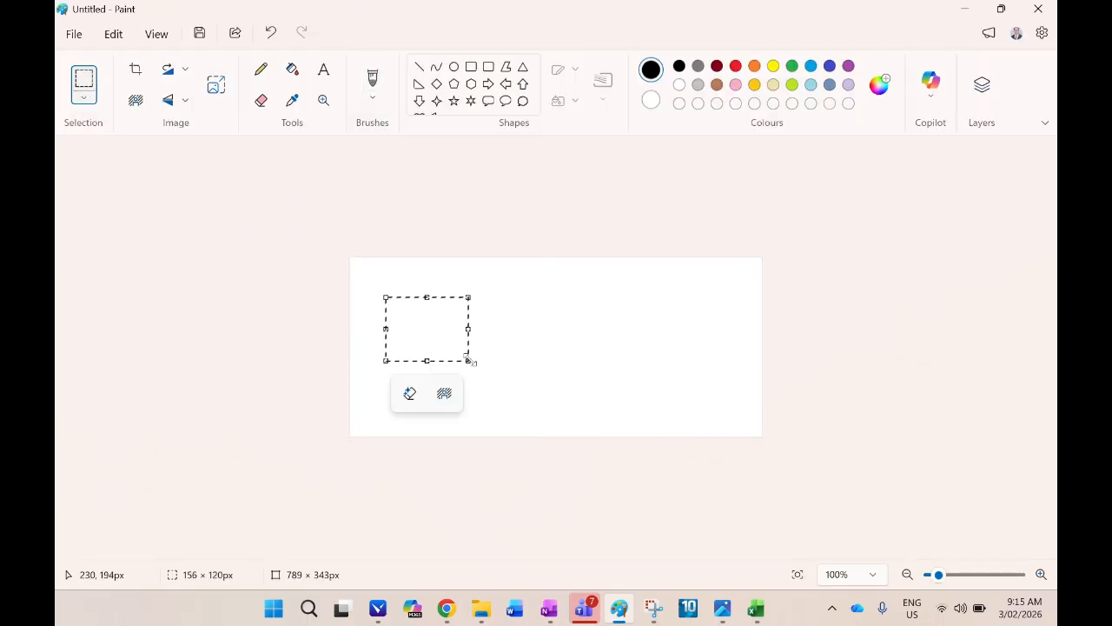
key(ctrl+v)
click(582, 371)
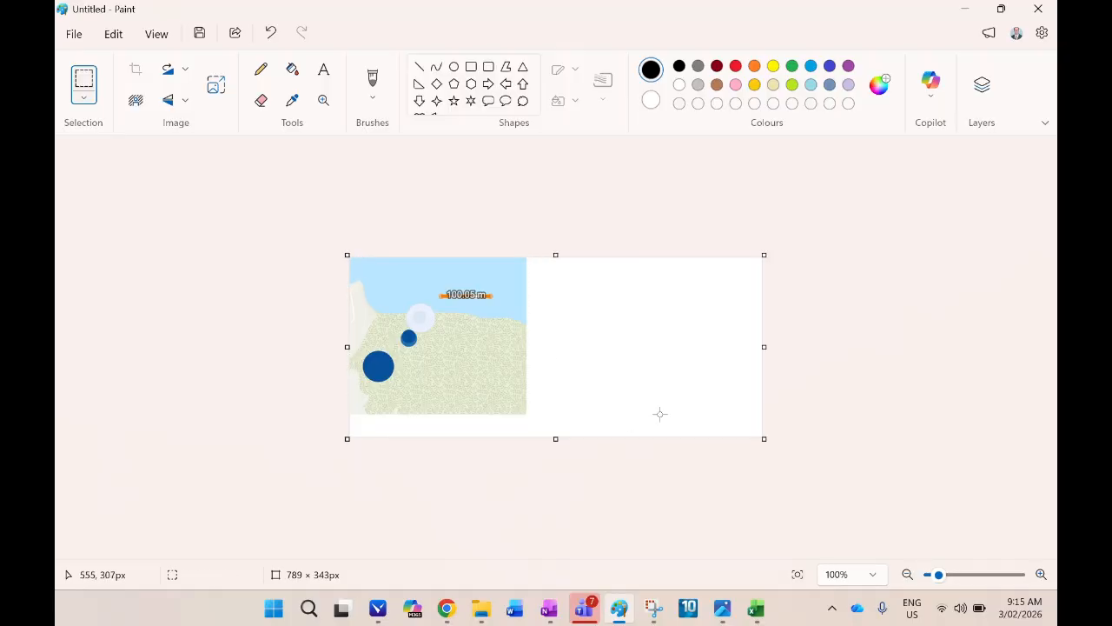
drag(764, 440, 745, 415)
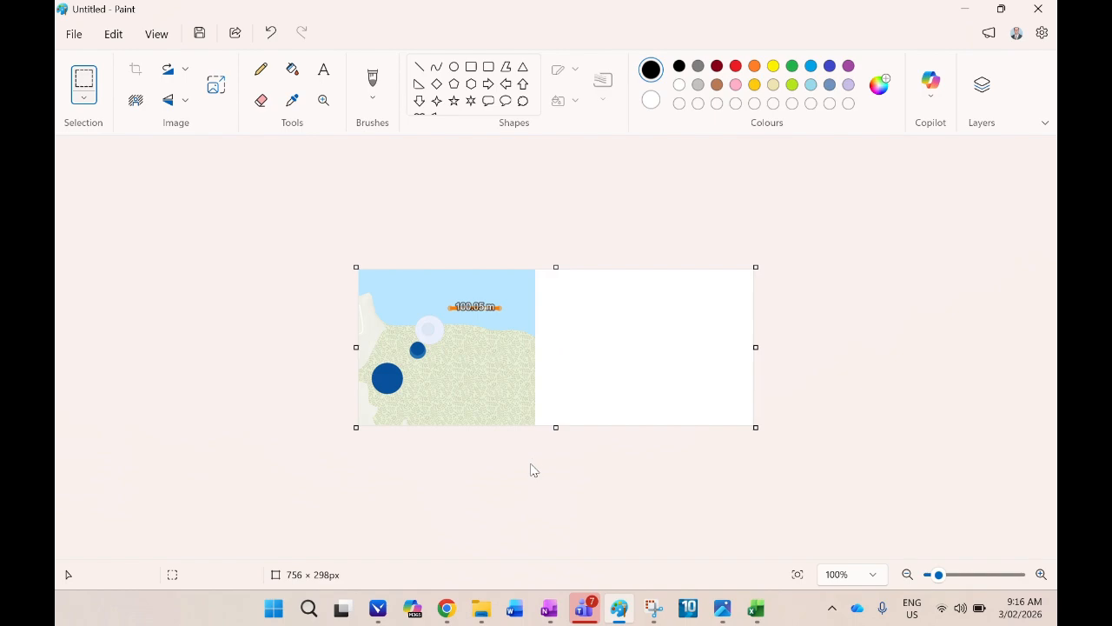
drag(756, 348, 730, 348)
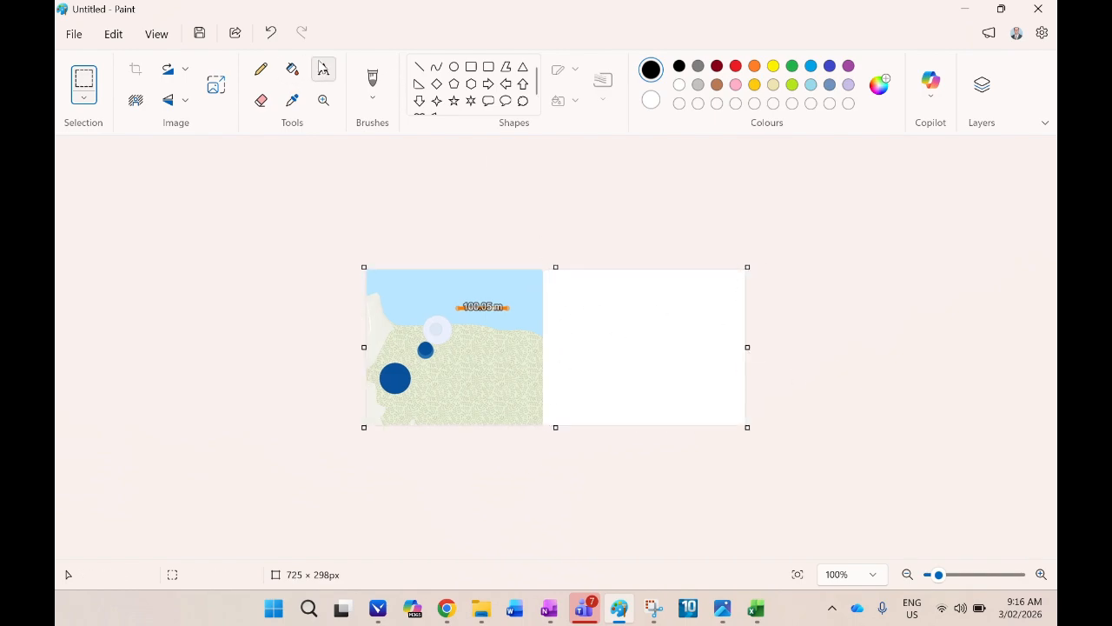
Step: Add the bold Calibri 18 heading "Legend" at the top of the white area, directly beside the map
drag(565, 285, 667, 310)
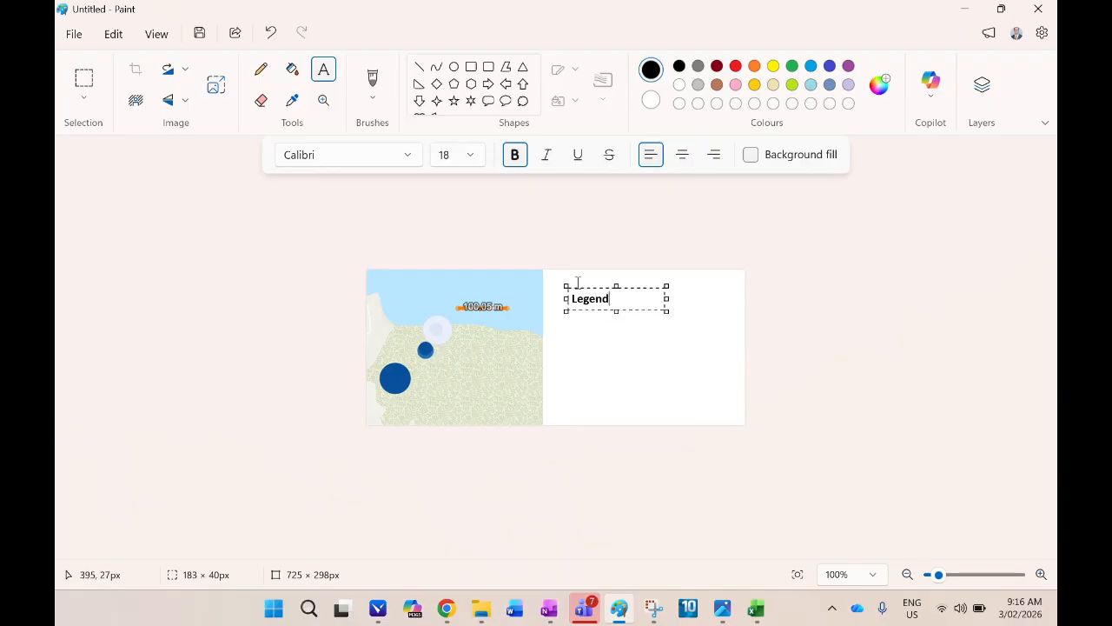
drag(592, 290, 571, 271)
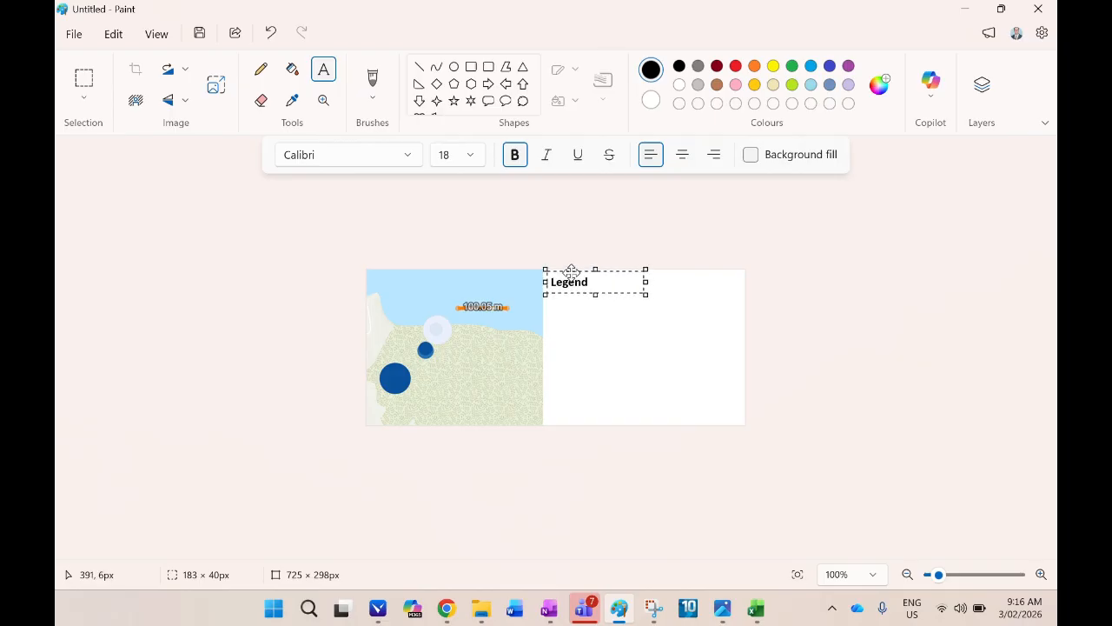
click(630, 332)
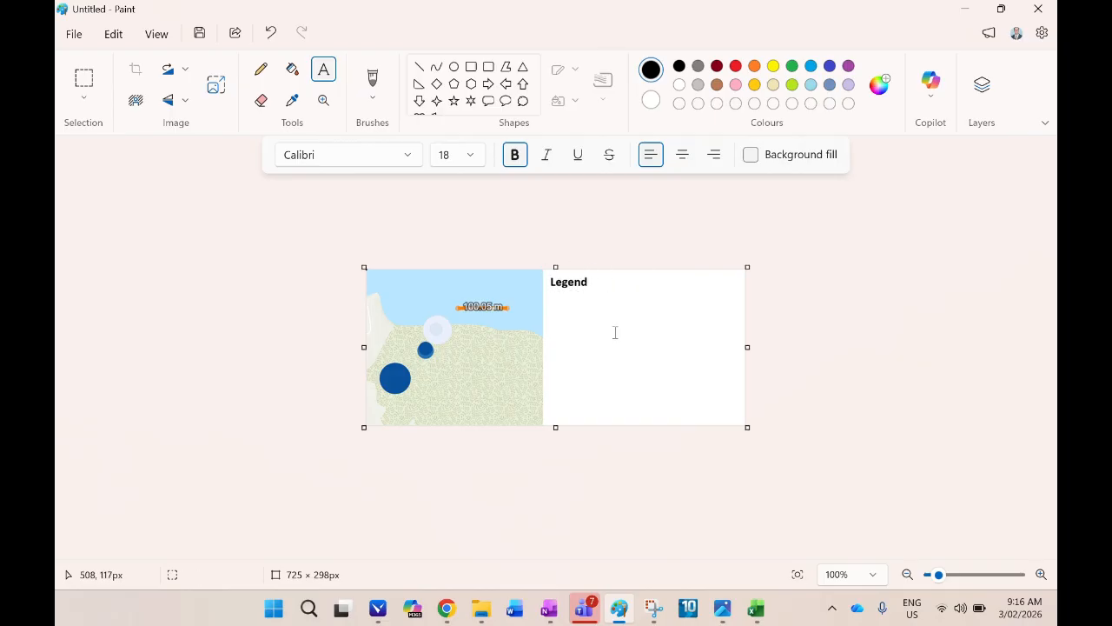
Step: Clear a white rectangle of about 112 × 30 px in the lower-right corner of the map picture
scroll(516, 364, up, 6)
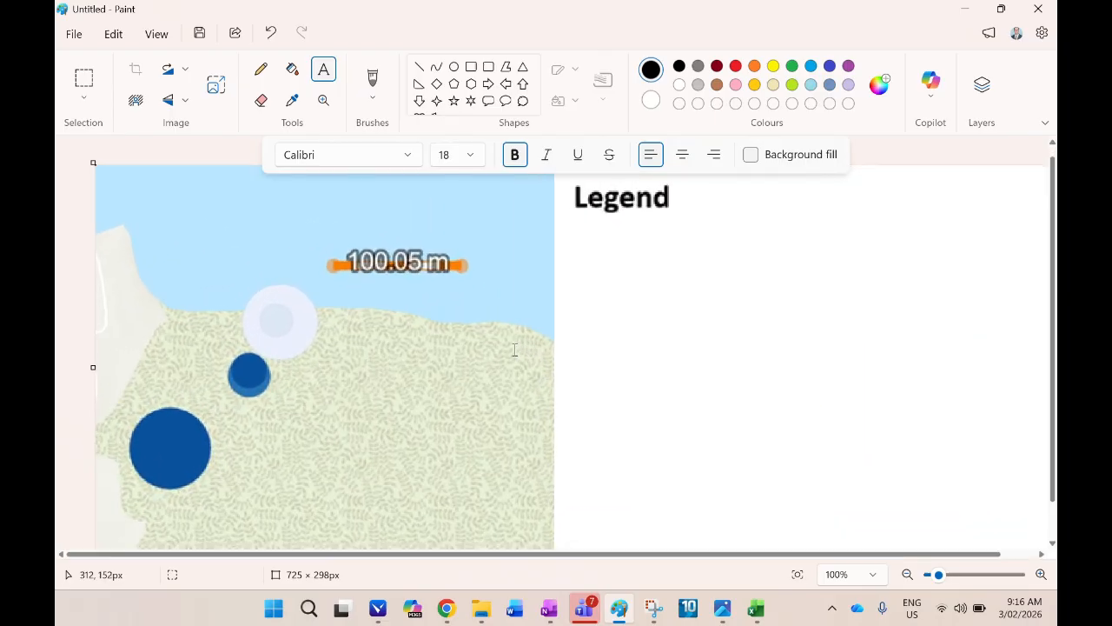
scroll(513, 350, up, 1)
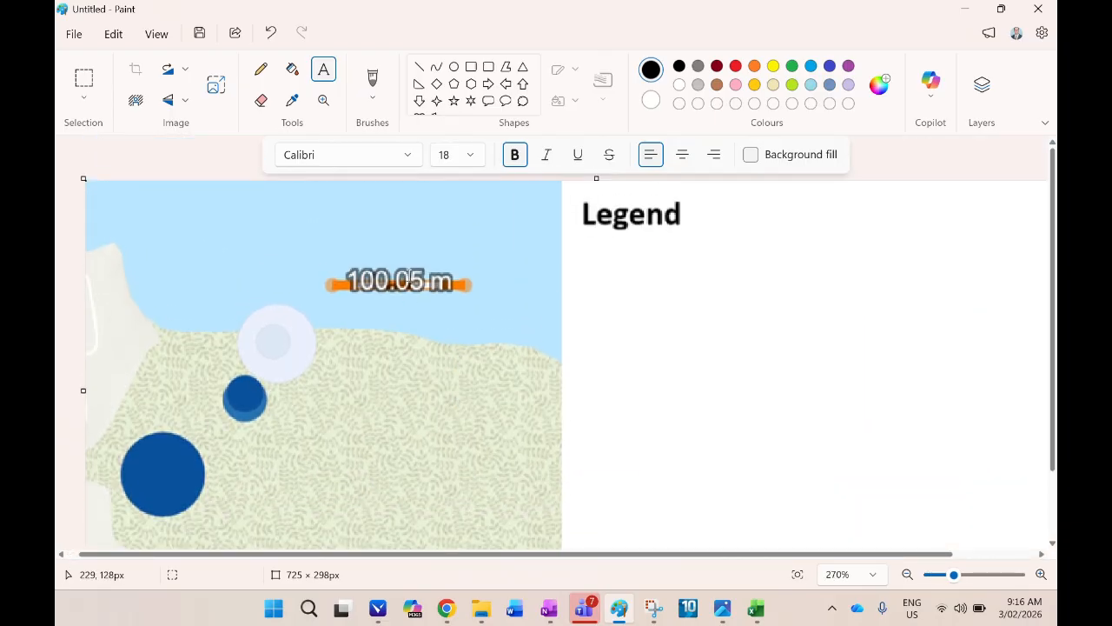
scroll(474, 471, down, 4)
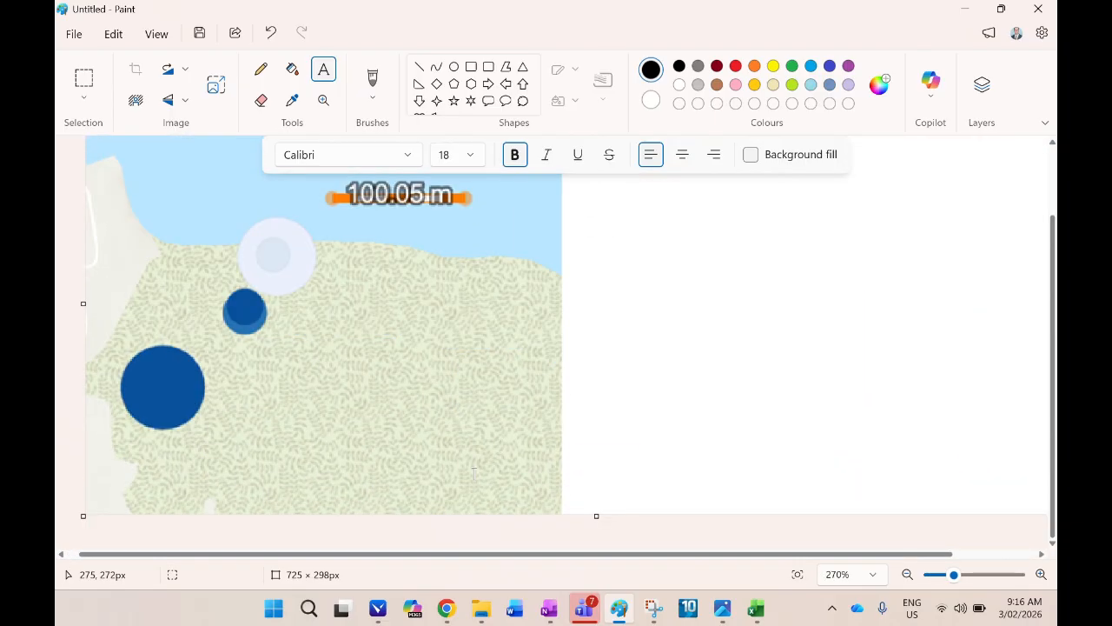
click(95, 79)
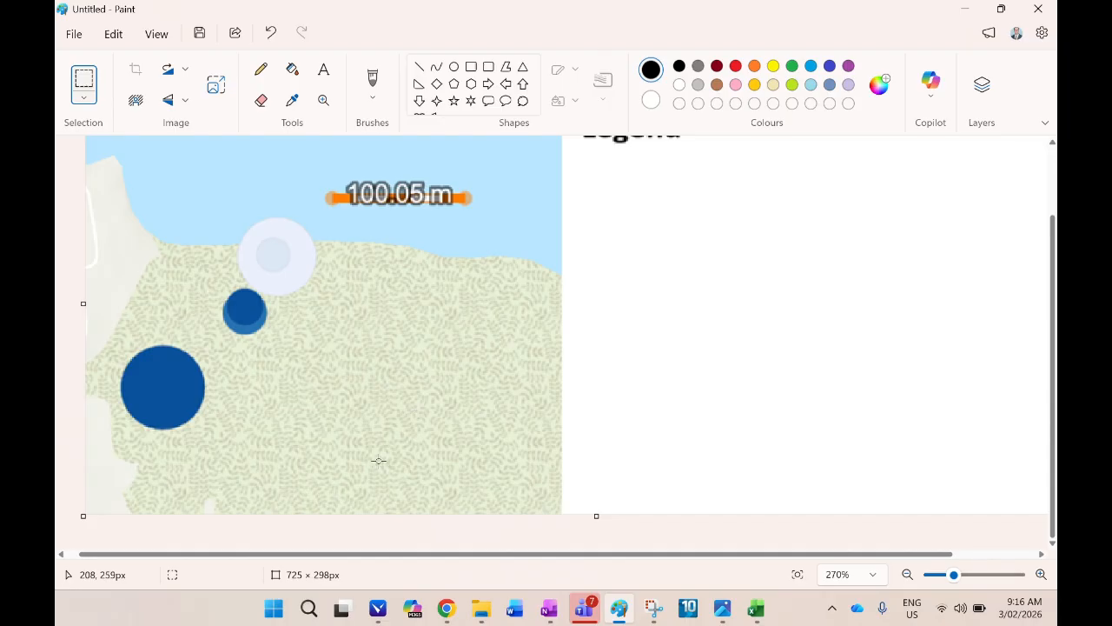
drag(395, 461, 555, 503)
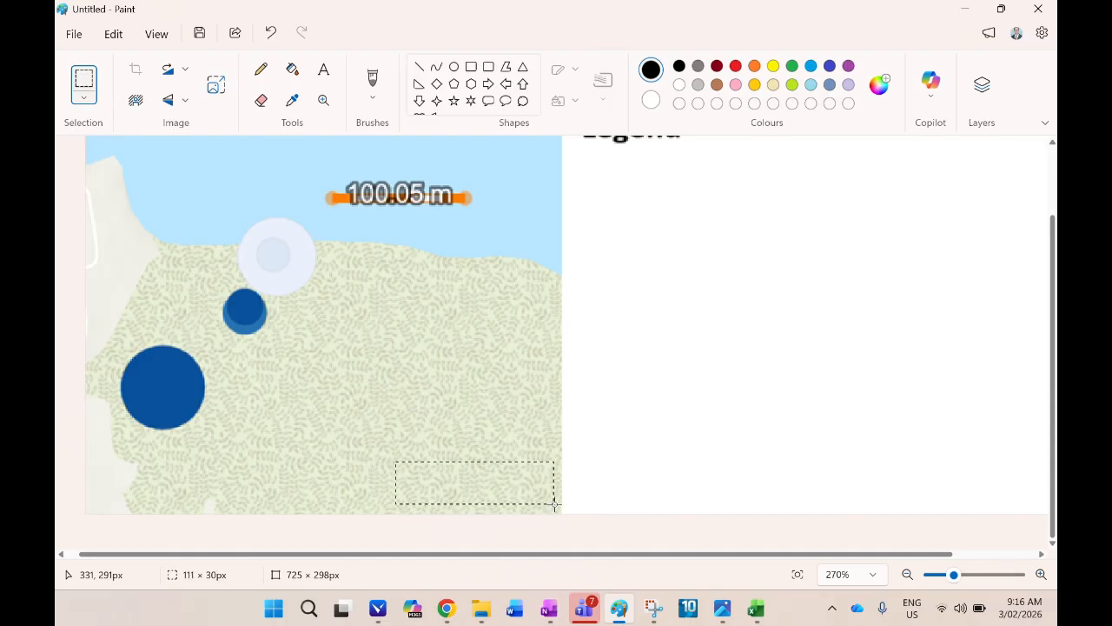
key(Delete)
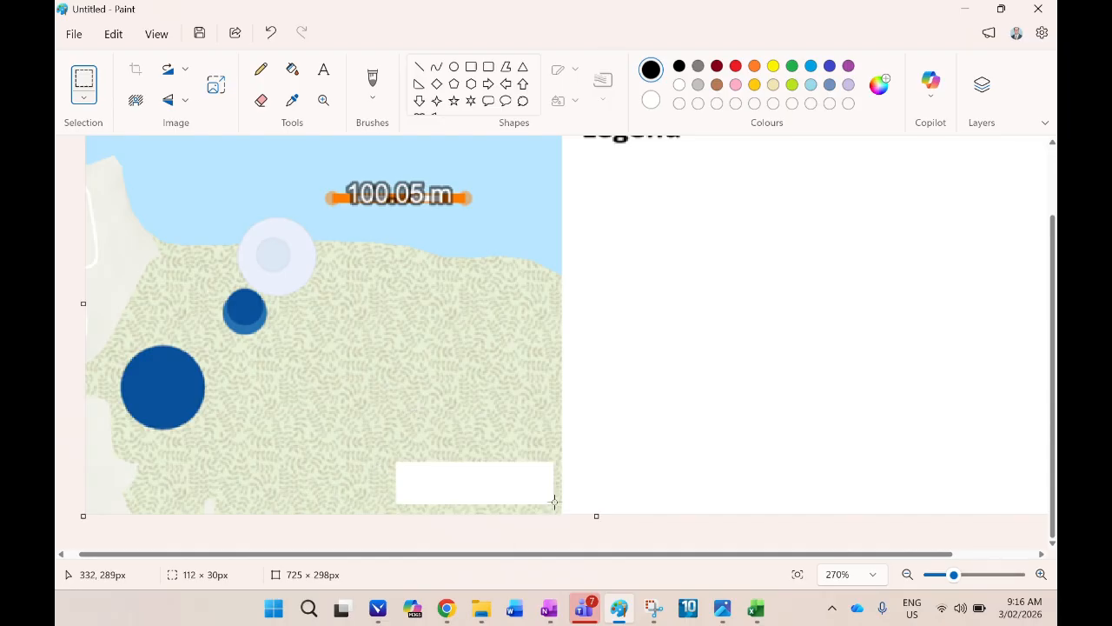
Step: Draw a straight black line about 94 px long directly over the 100.05 m measurement line on the map
click(419, 67)
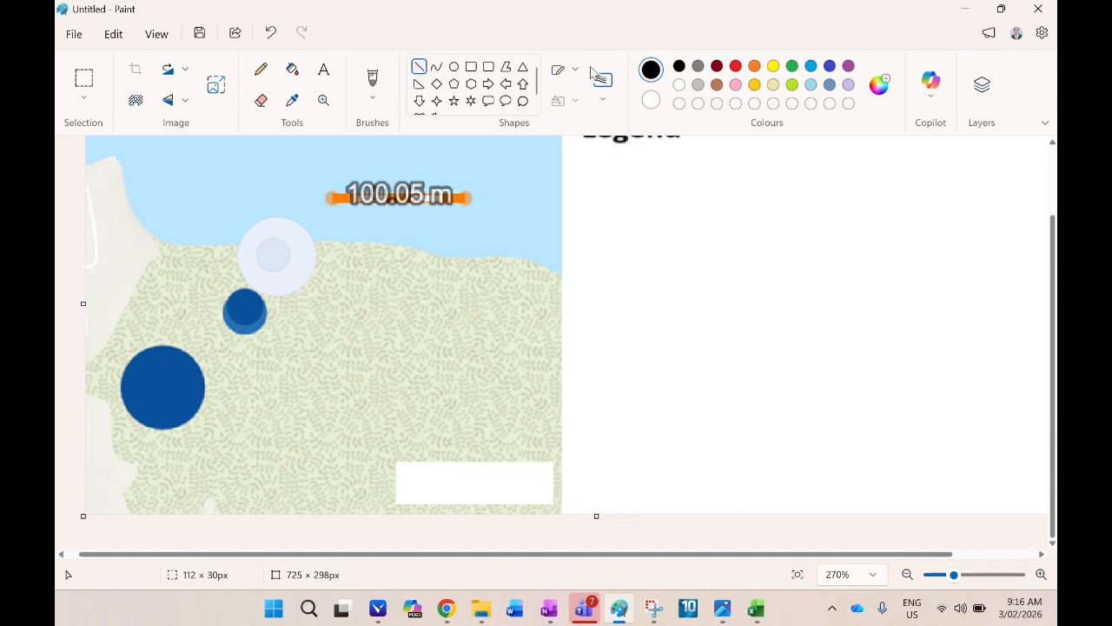
click(602, 79)
click(600, 165)
click(602, 83)
click(607, 172)
scroll(486, 258, up, 3)
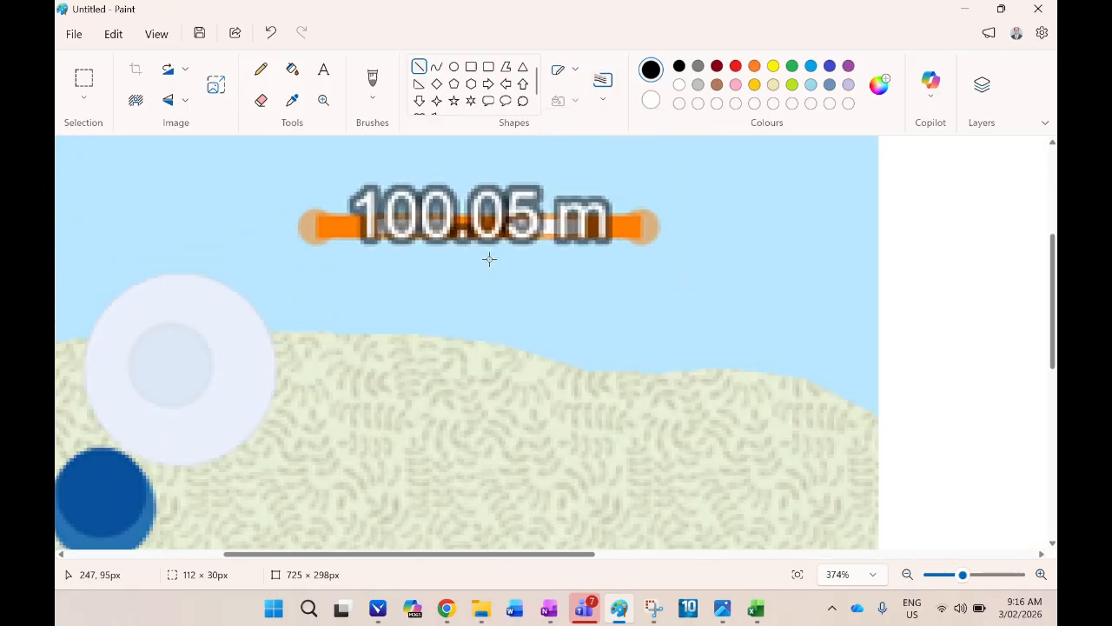
scroll(308, 246, up, 3)
drag(303, 242, 736, 241)
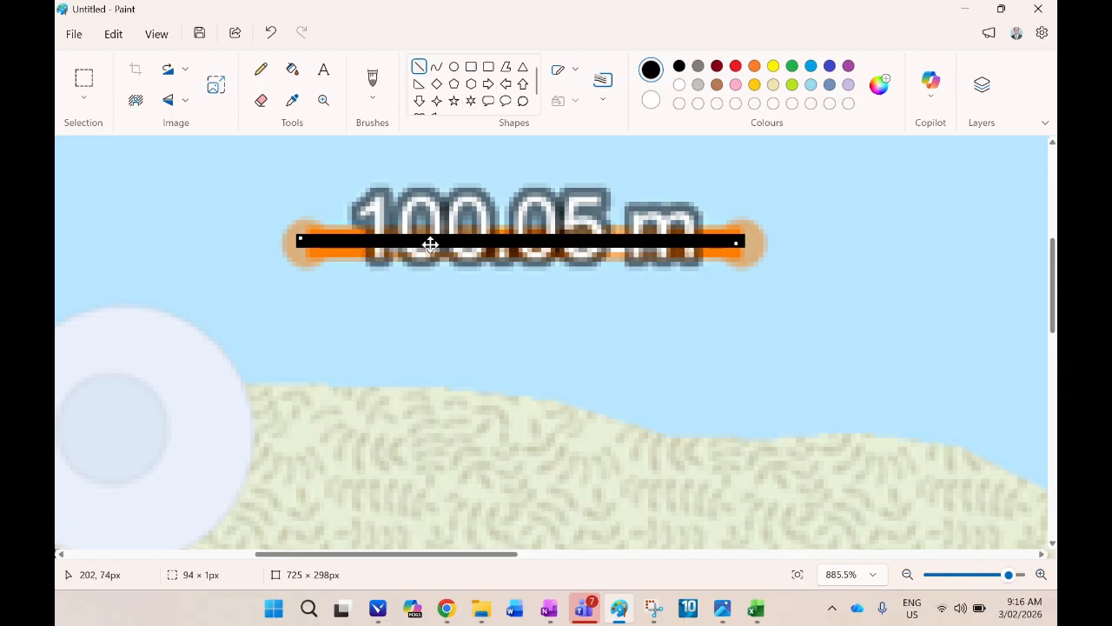
Step: Move the black line into the white rectangle in the map's lower-right corner as the scale line
drag(427, 243, 539, 368)
scroll(583, 355, down, 3)
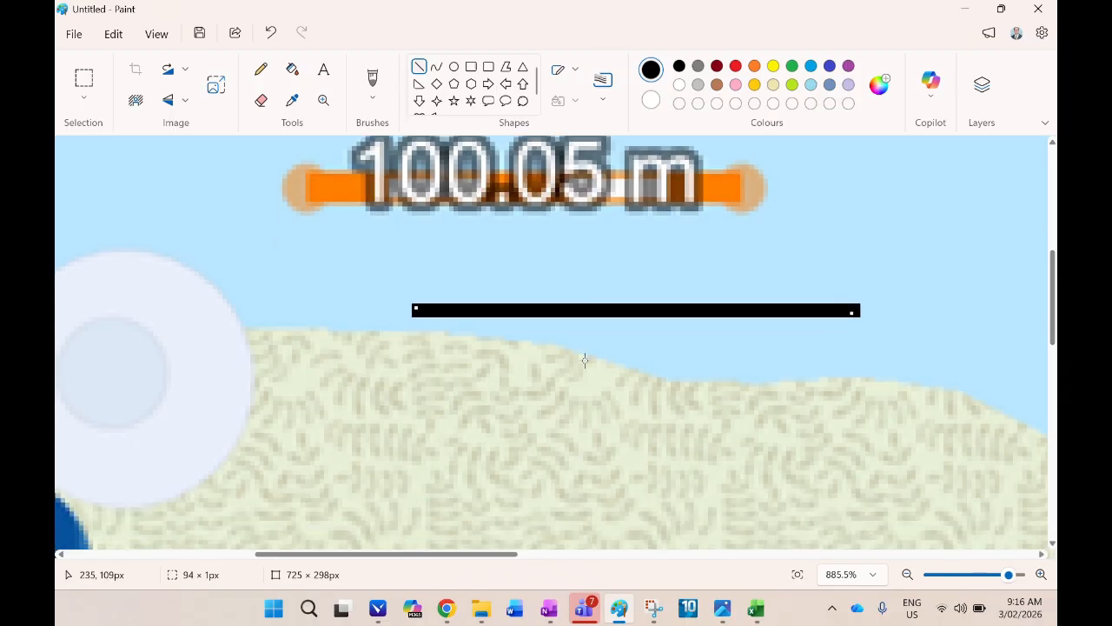
scroll(593, 355, down, 5)
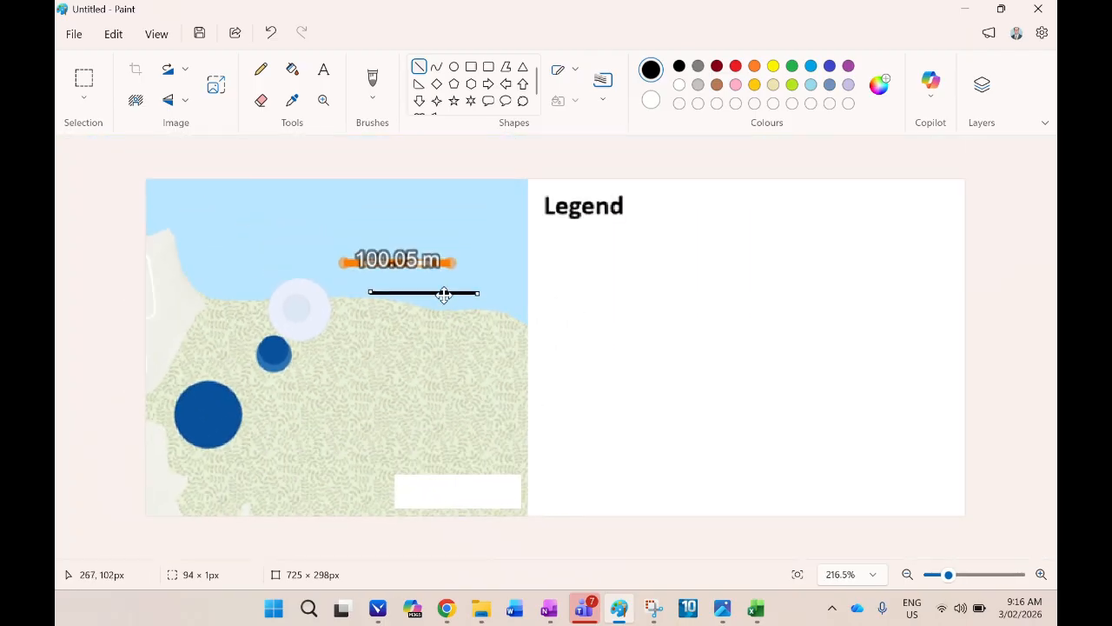
drag(427, 296, 461, 496)
click(598, 459)
Step: Draw short vertical black end ticks rising from both ends of the scale line
scroll(591, 423, up, 5)
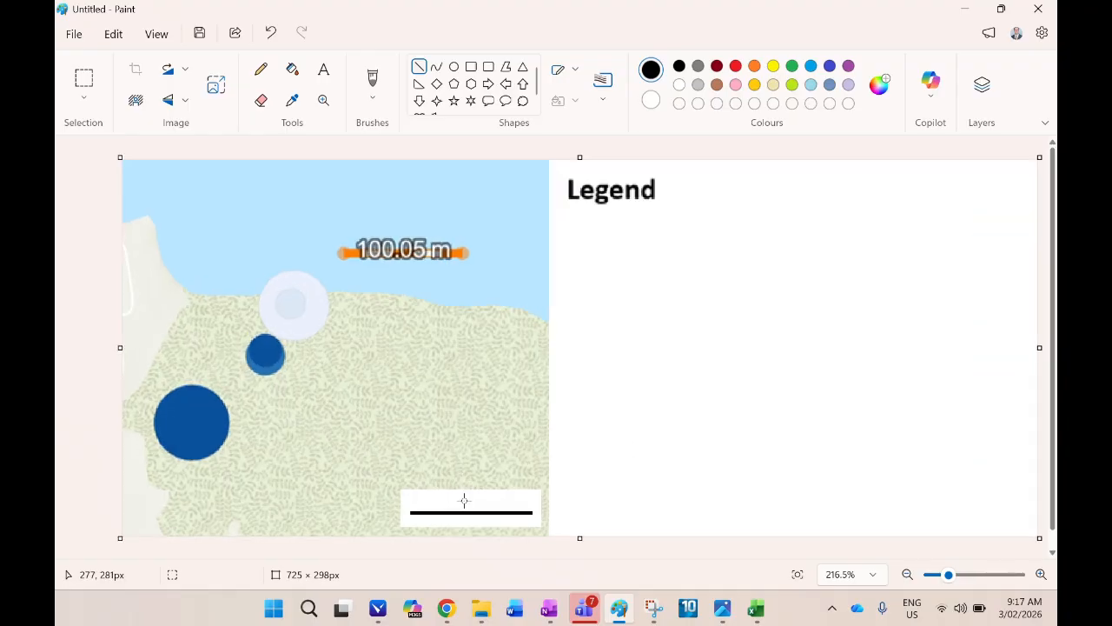
scroll(592, 423, up, 6)
scroll(636, 397, down, 2)
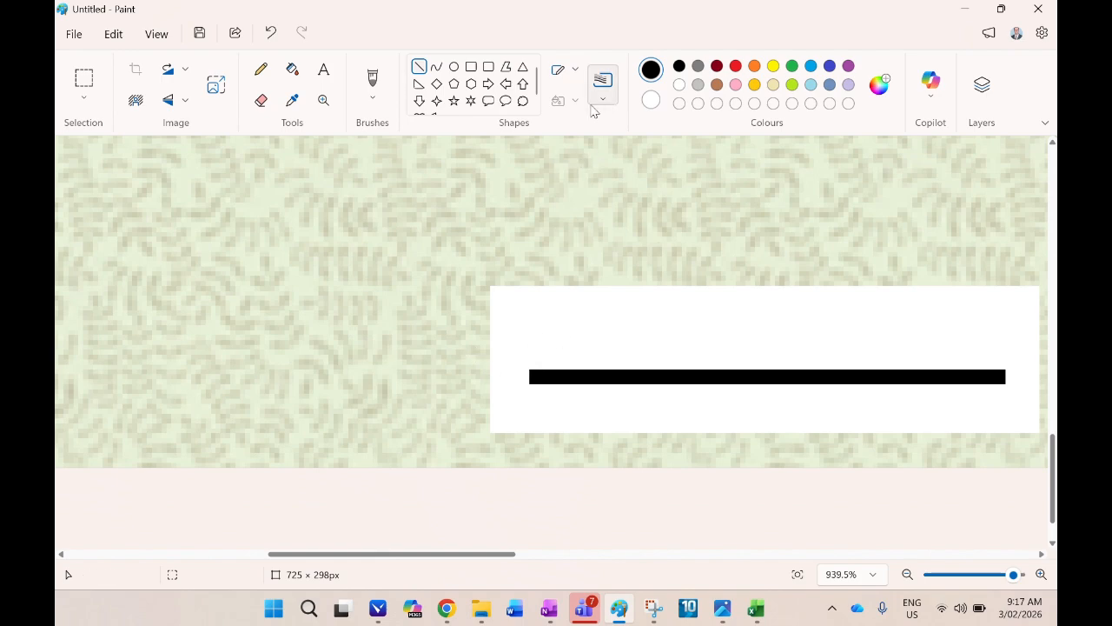
click(421, 67)
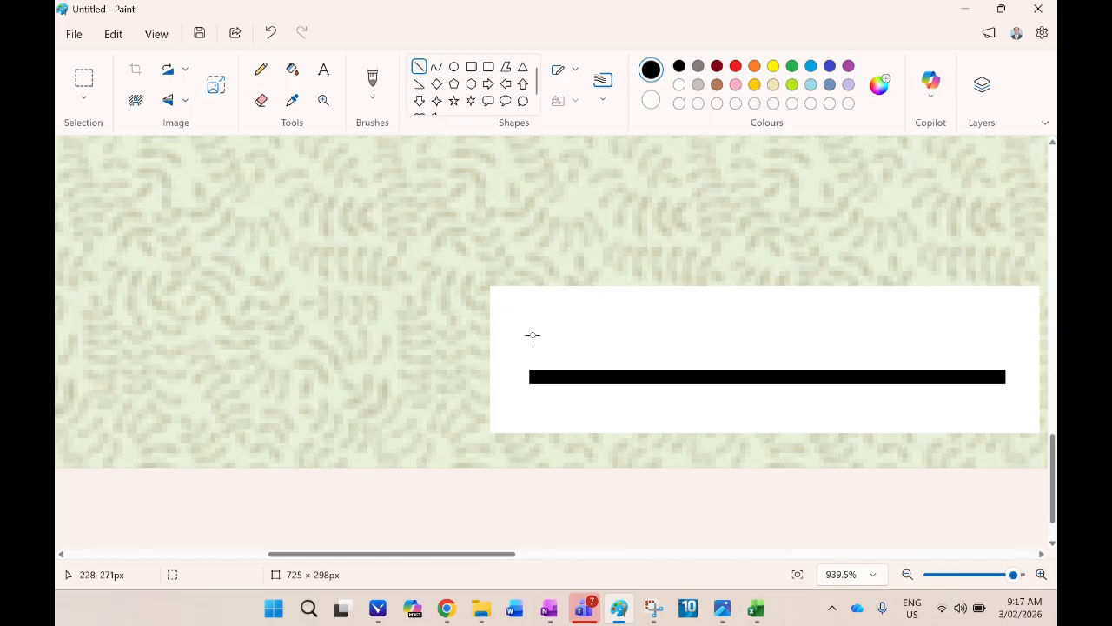
drag(533, 335, 532, 377)
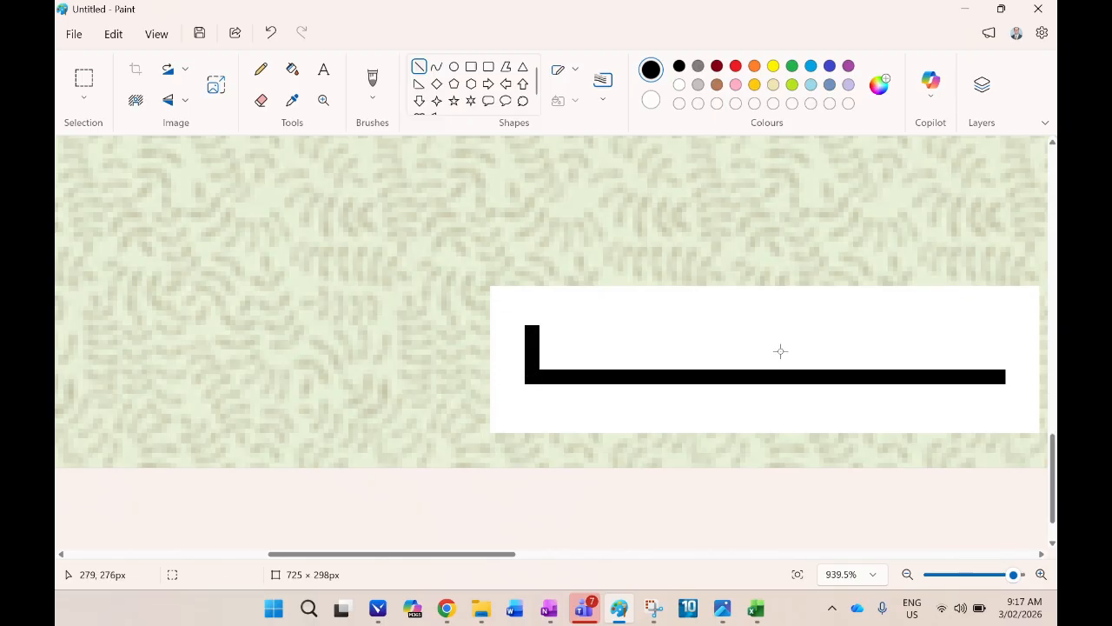
drag(912, 363, 1000, 376)
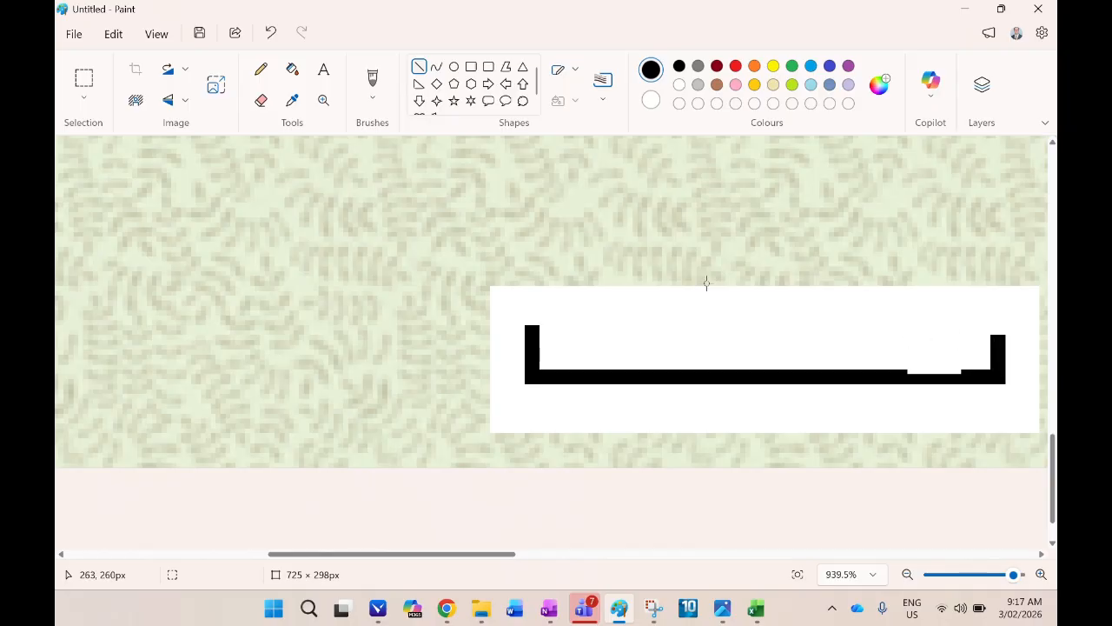
drag(872, 376, 962, 375)
Step: Add the bold Calibri label "100m" over the scale line and set its font size to 14
click(323, 70)
click(714, 310)
text(1)
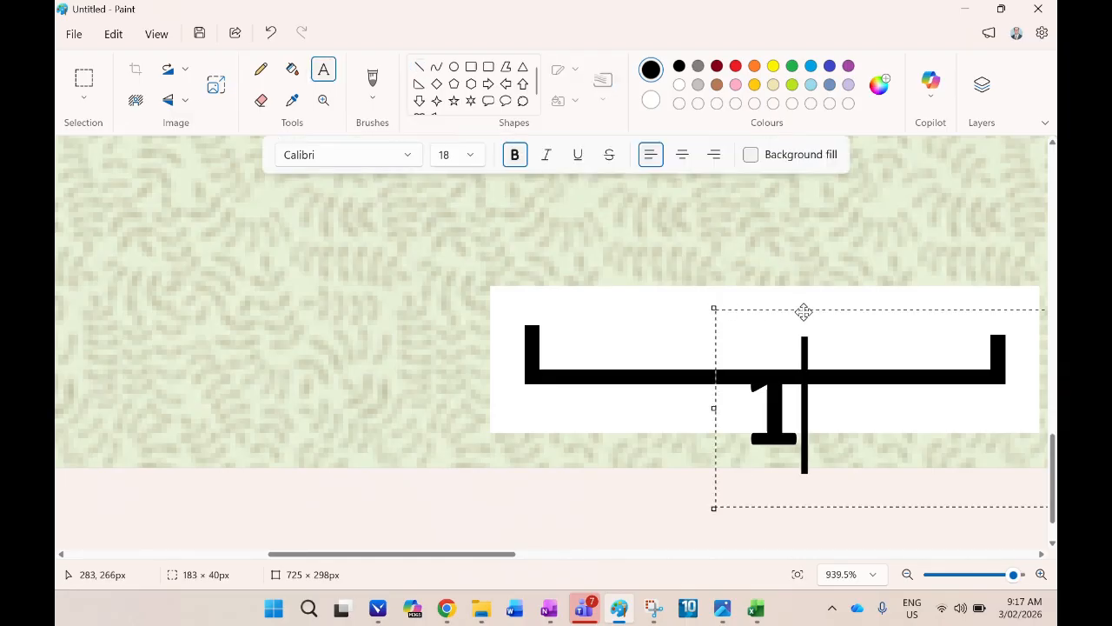
text(00m)
drag(804, 311, 768, 234)
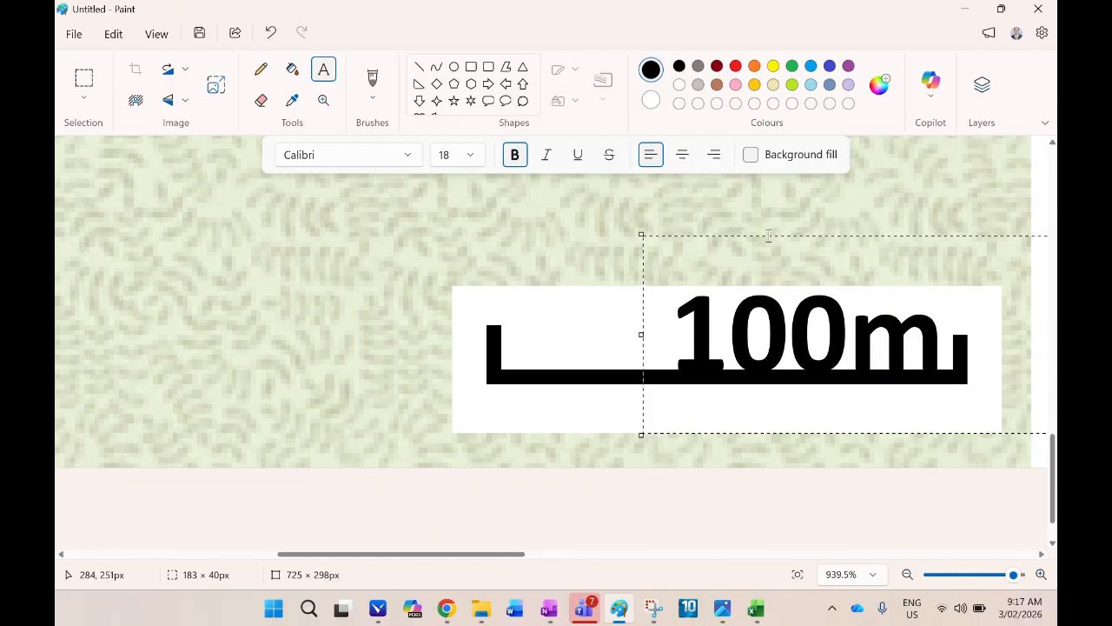
double_click(783, 328)
click(469, 155)
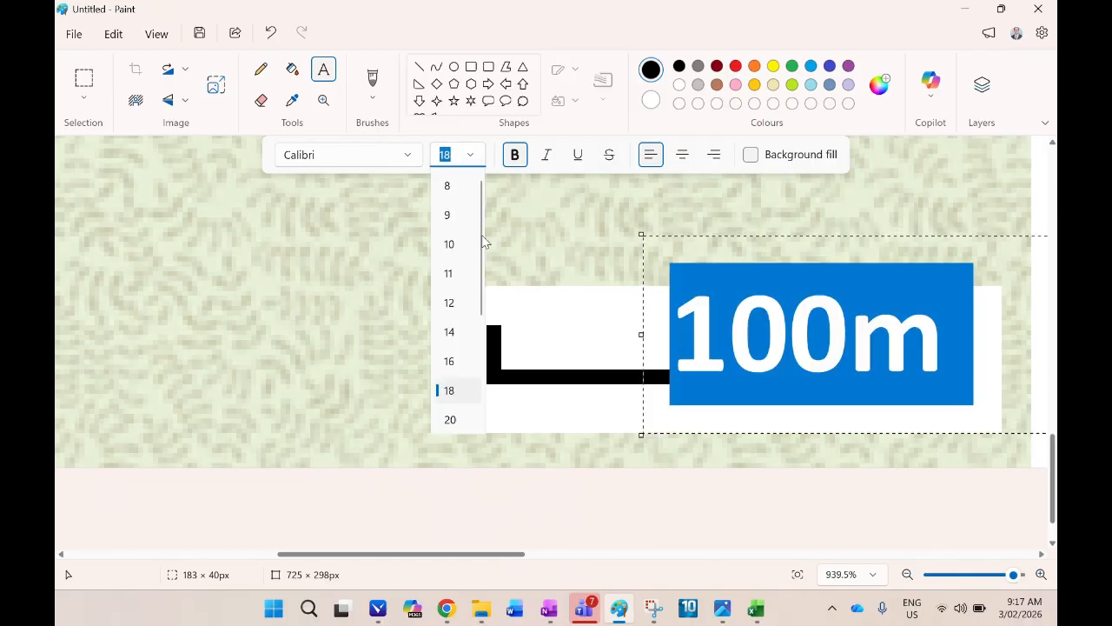
click(456, 331)
Step: Undo the placed label and re-enter "100m" in bold Calibri 14, positioned between the ticks just above the scale line
click(780, 235)
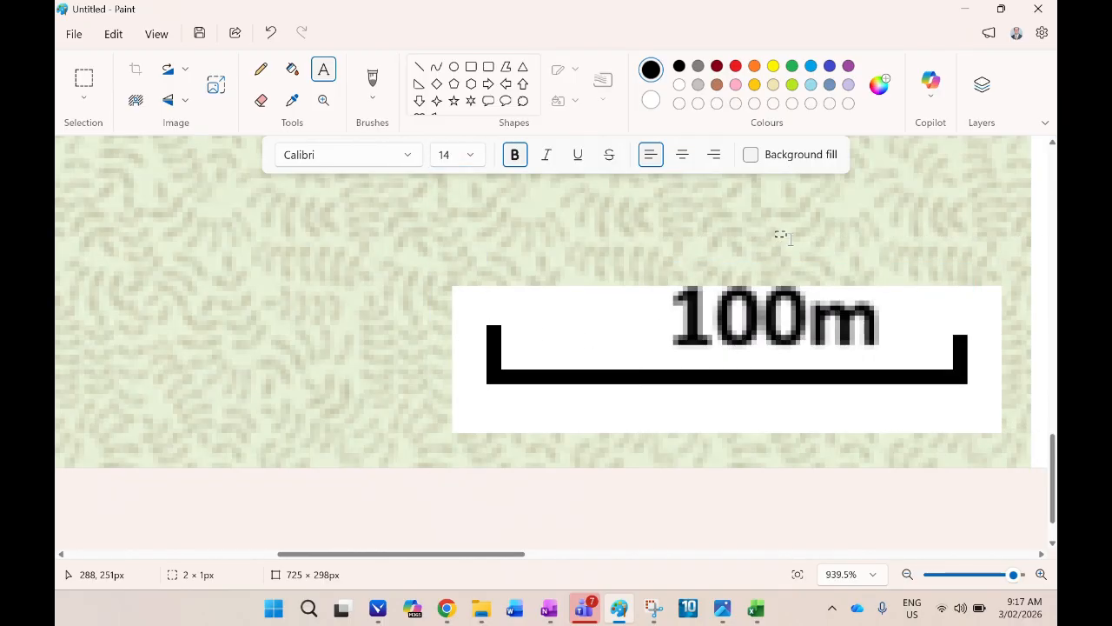
click(773, 230)
click(665, 322)
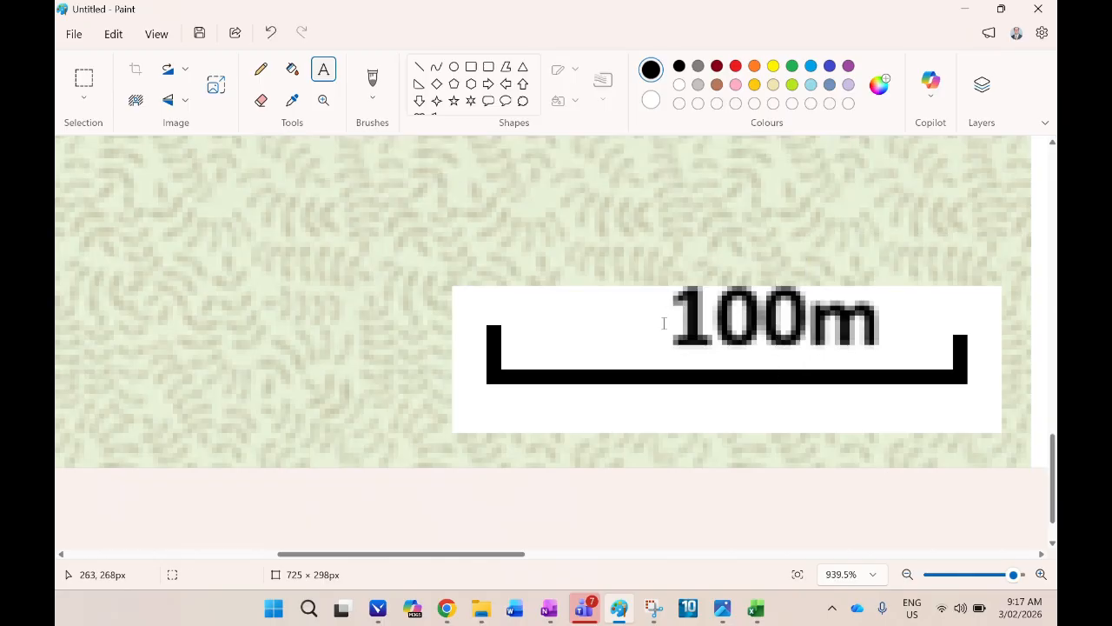
key(ctrl+z)
click(682, 304)
text(1)
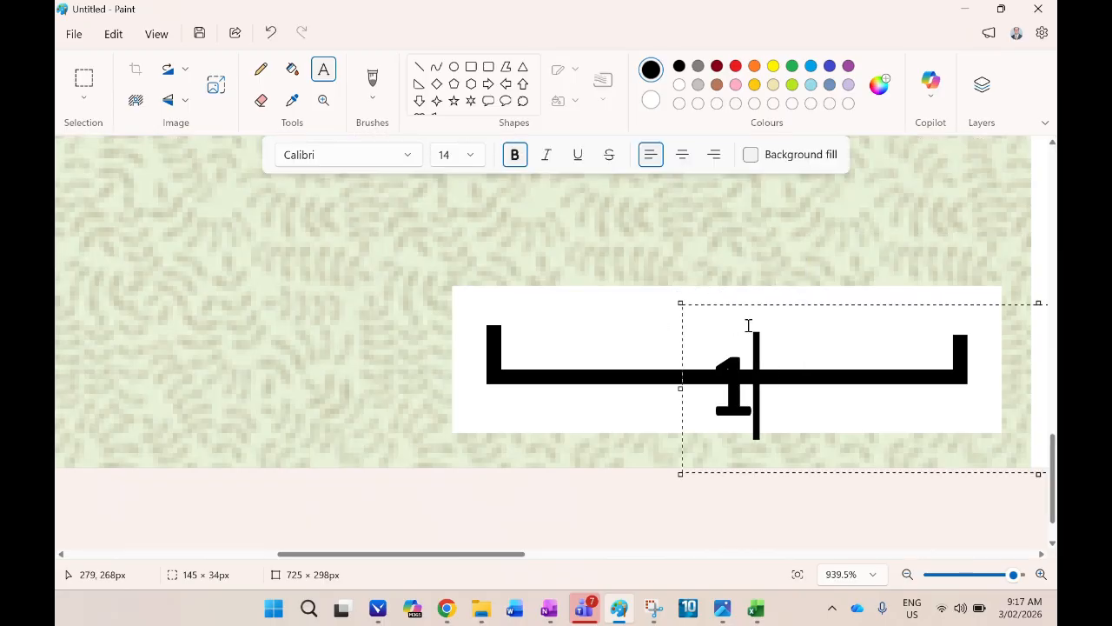
text(00m)
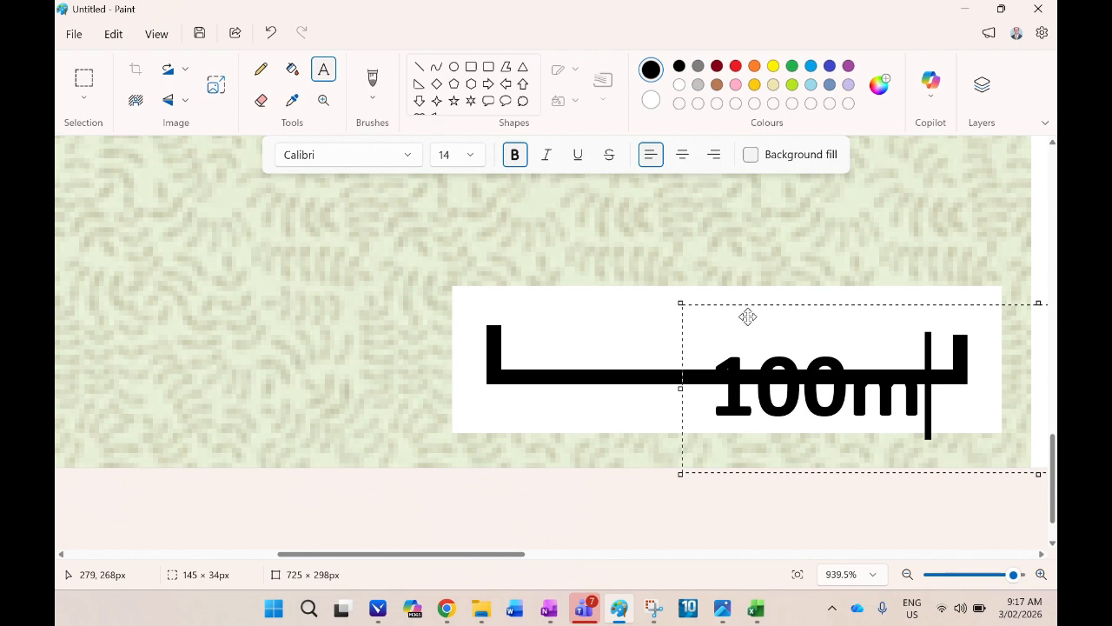
drag(748, 317, 765, 252)
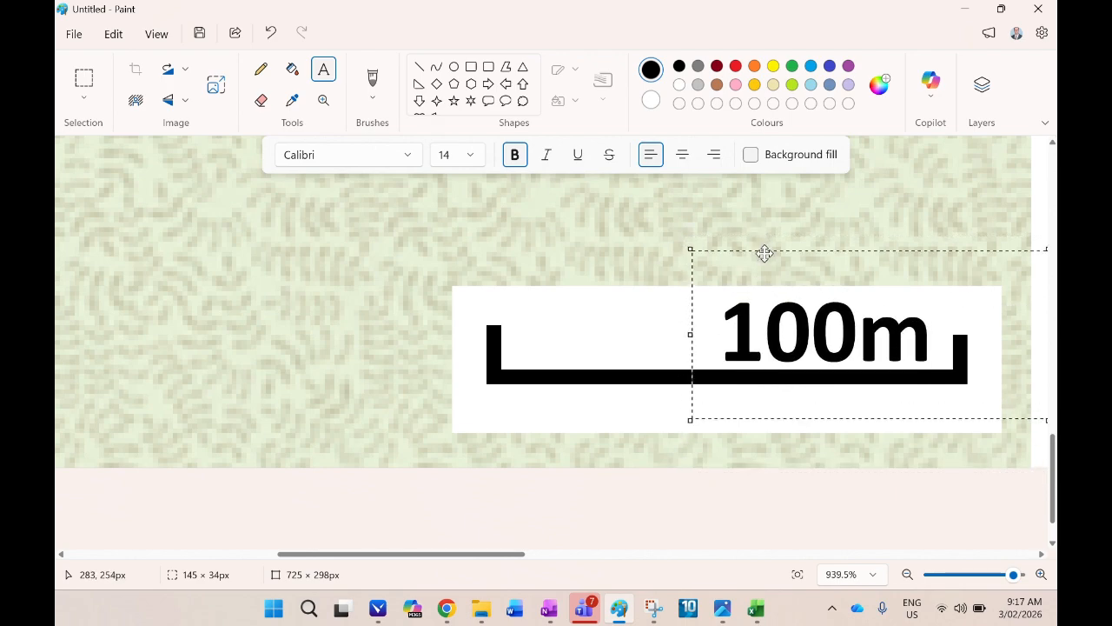
click(663, 308)
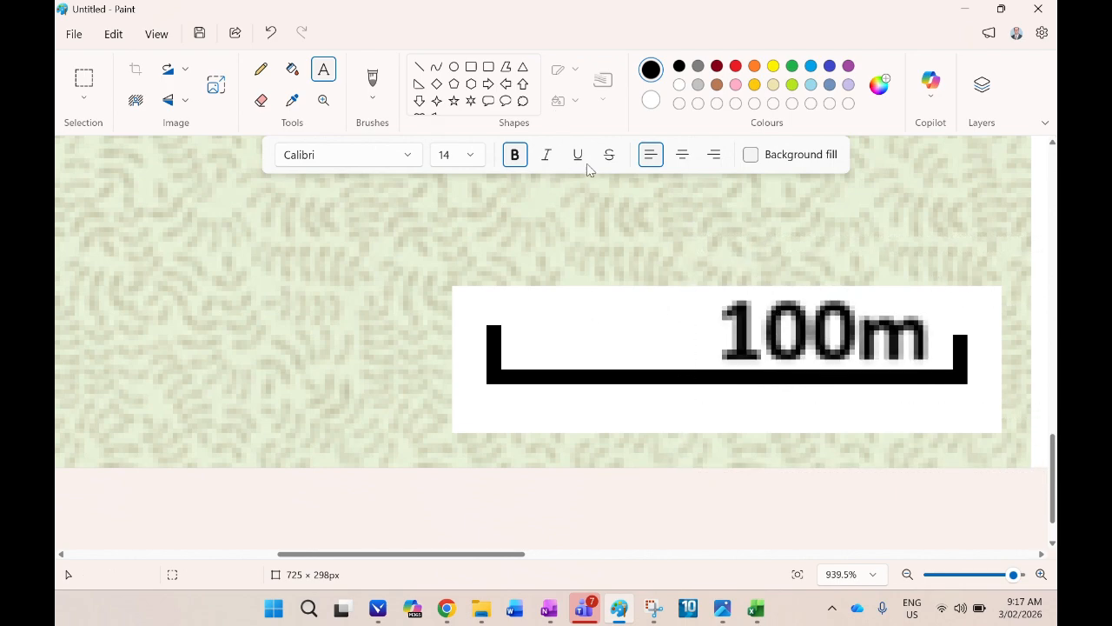
Step: Select the scale bar together with its label and move both slightly down inside the white rectangle
scroll(608, 339, down, 1)
scroll(607, 339, down, 3)
click(84, 79)
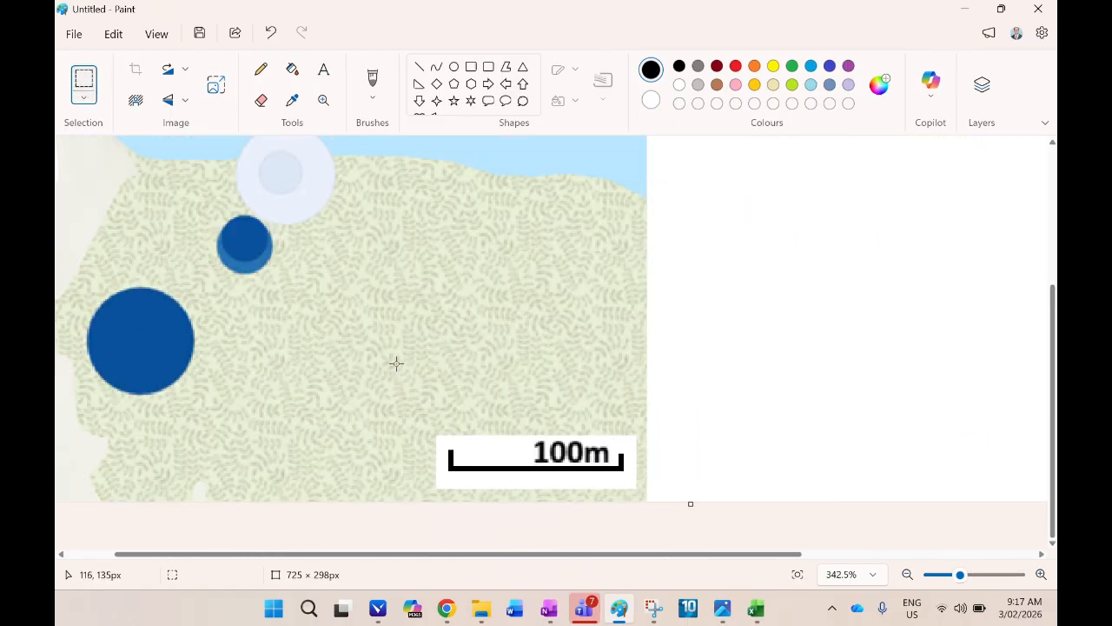
scroll(571, 442, up, 2)
scroll(571, 441, up, 3)
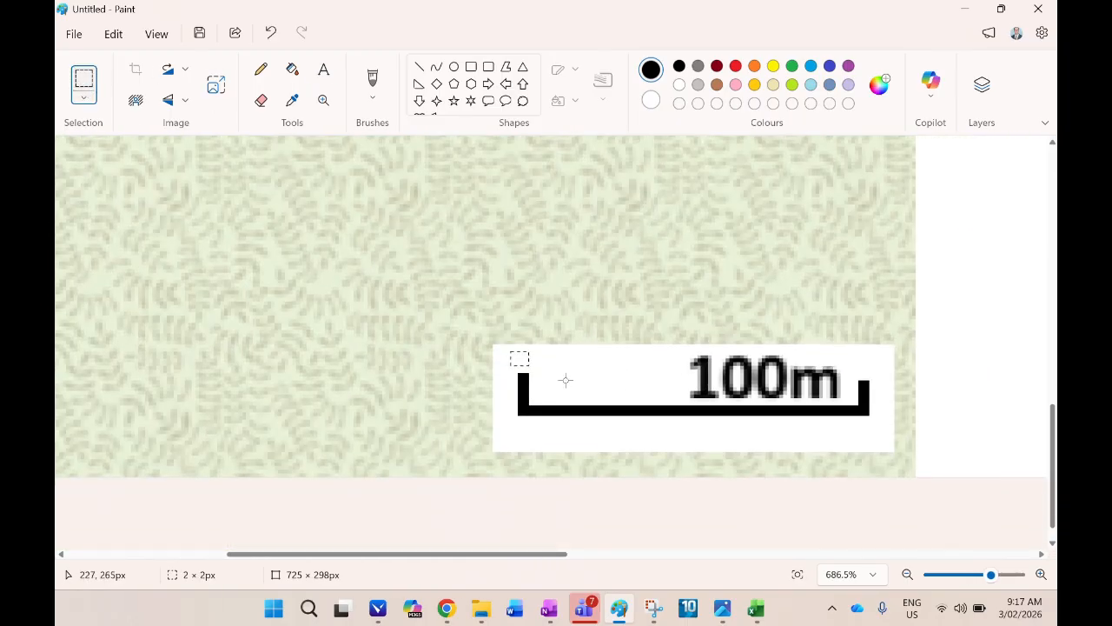
drag(566, 380, 878, 430)
mouse_move(804, 392)
mouse_down()
mouse_move(811, 406)
mouse_move(800, 393)
mouse_up()
click(708, 257)
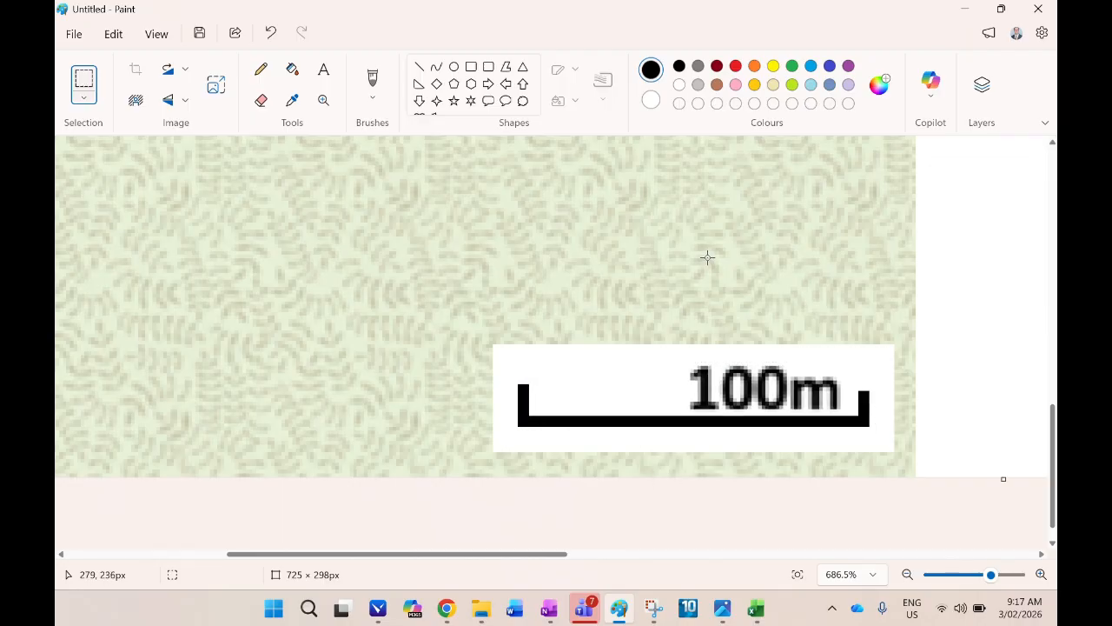
Step: Draw a thin black rectangle outline around the edge of the white scale box
click(471, 66)
click(603, 79)
click(593, 139)
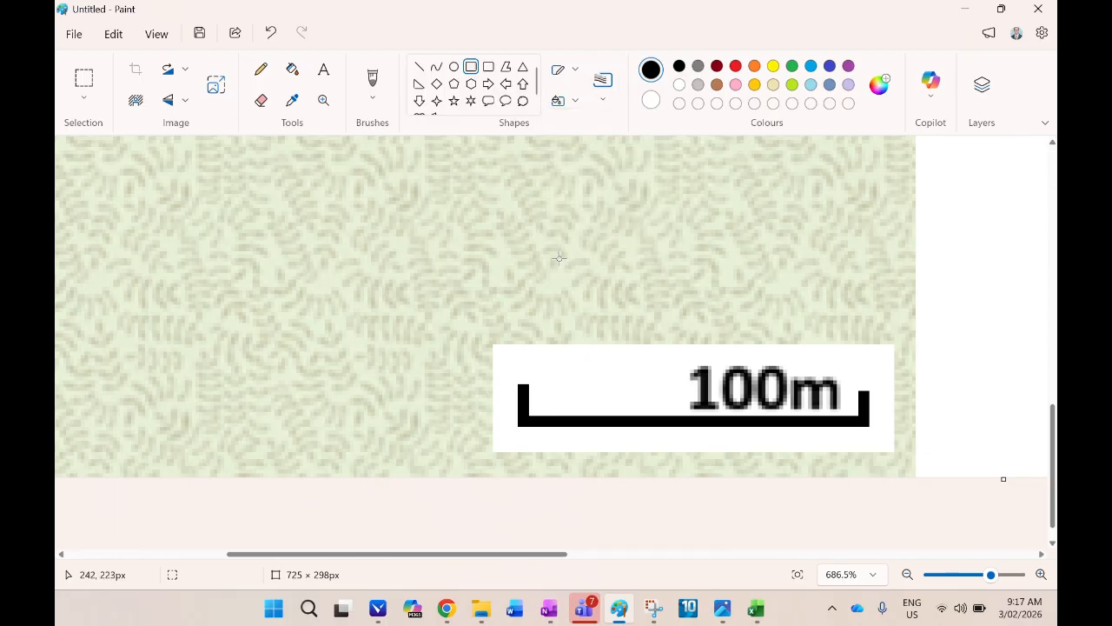
drag(491, 343, 897, 450)
click(971, 385)
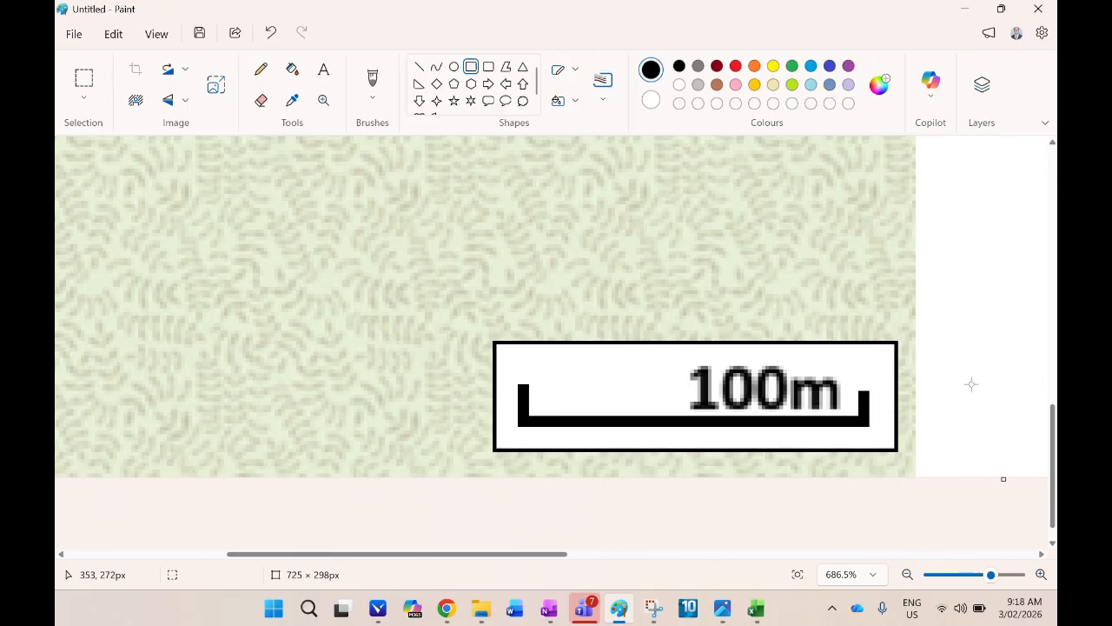
Step: Cover the orange 100.05 m measurement line and its label on the map with a patch of plain blue water
scroll(971, 382, down, 6)
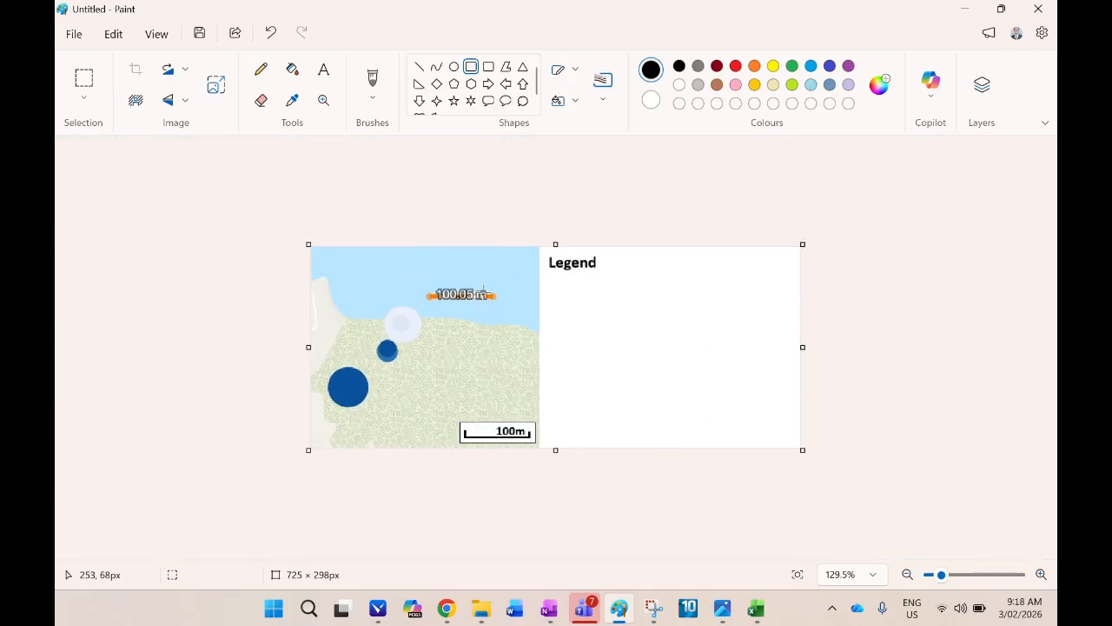
scroll(412, 244, up, 2)
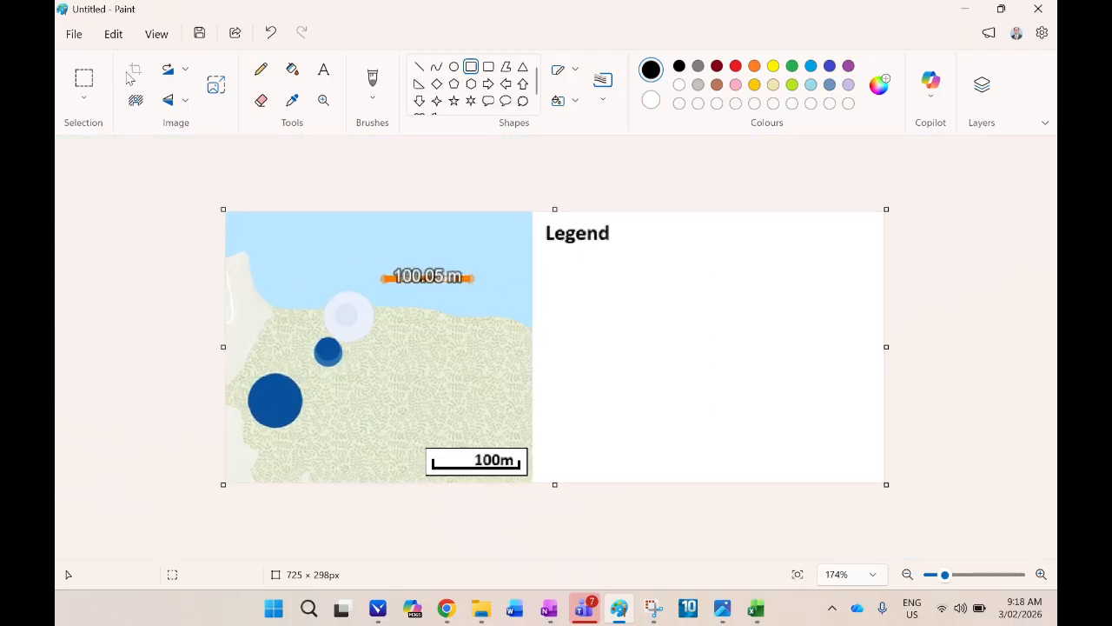
click(83, 78)
drag(351, 229, 491, 256)
key(Escape)
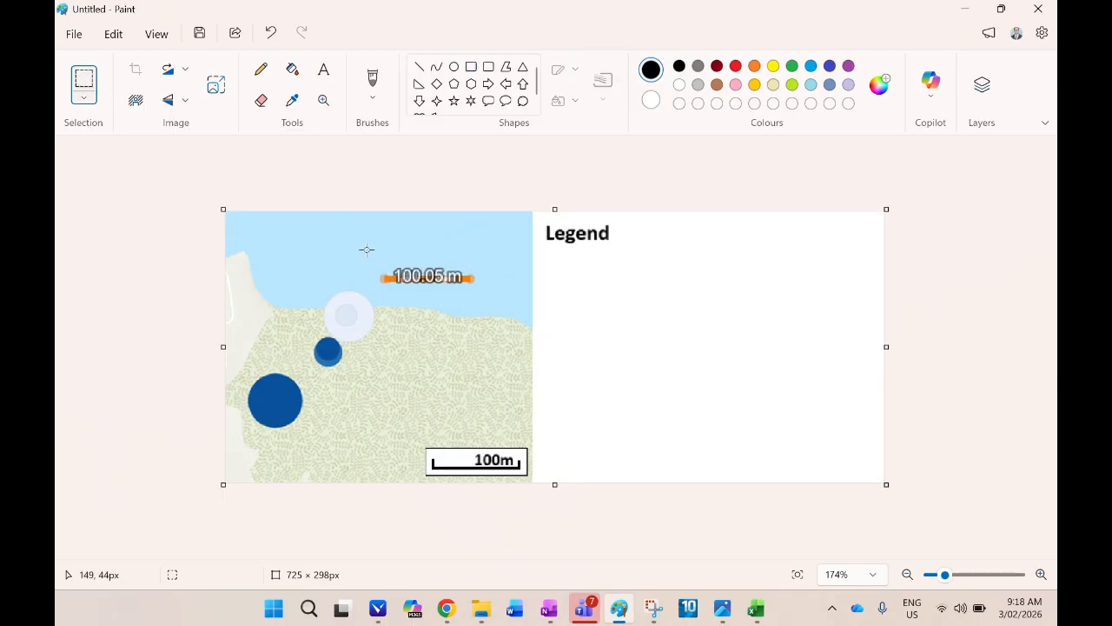
drag(379, 235, 431, 294)
click(530, 332)
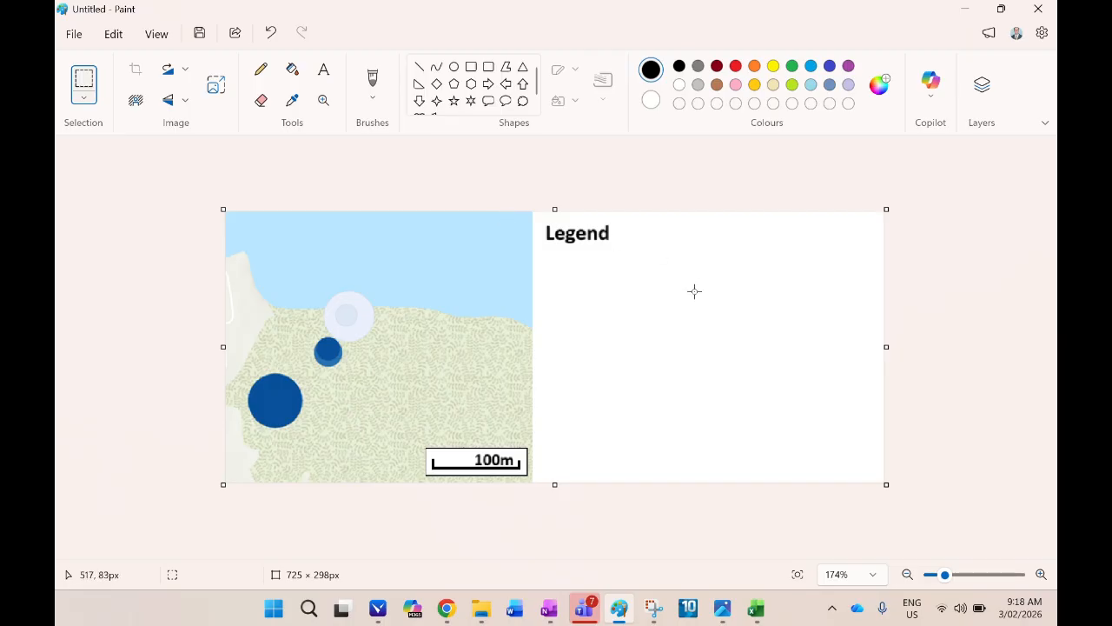
Step: Clear a white rectangle of about 39 × 52 px in the upper-right corner of the map picture
scroll(521, 235, up, 5)
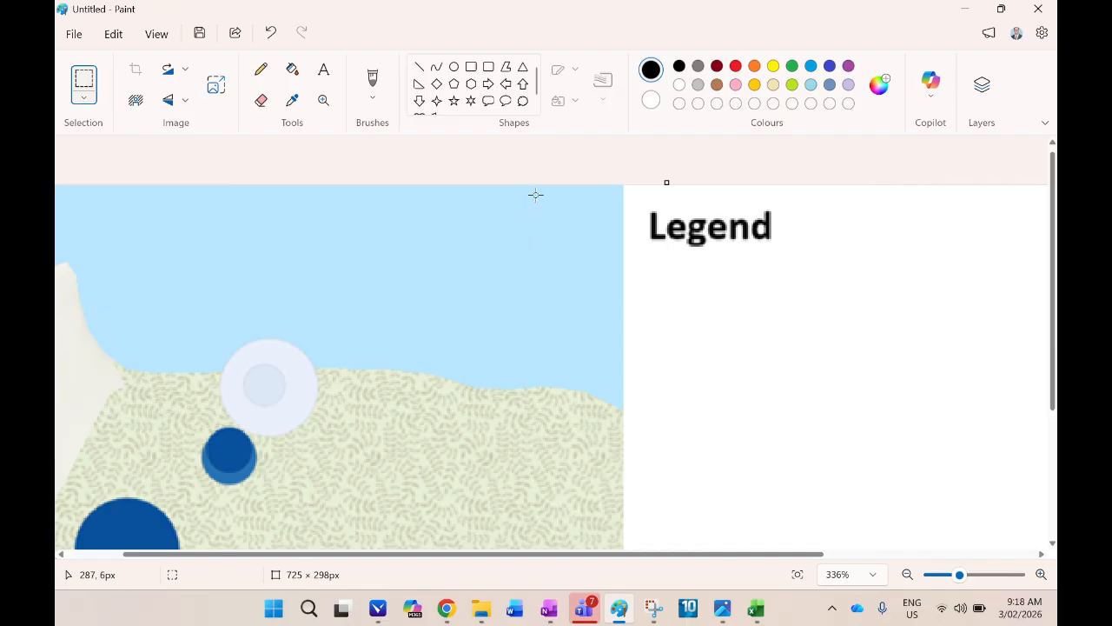
drag(535, 195, 606, 285)
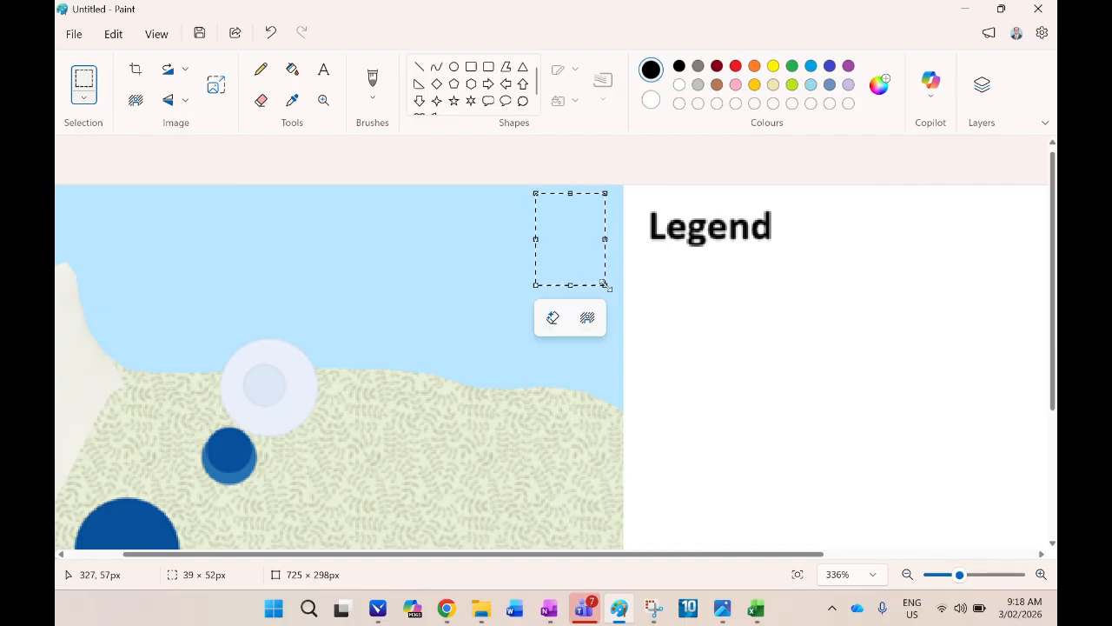
key(Delete)
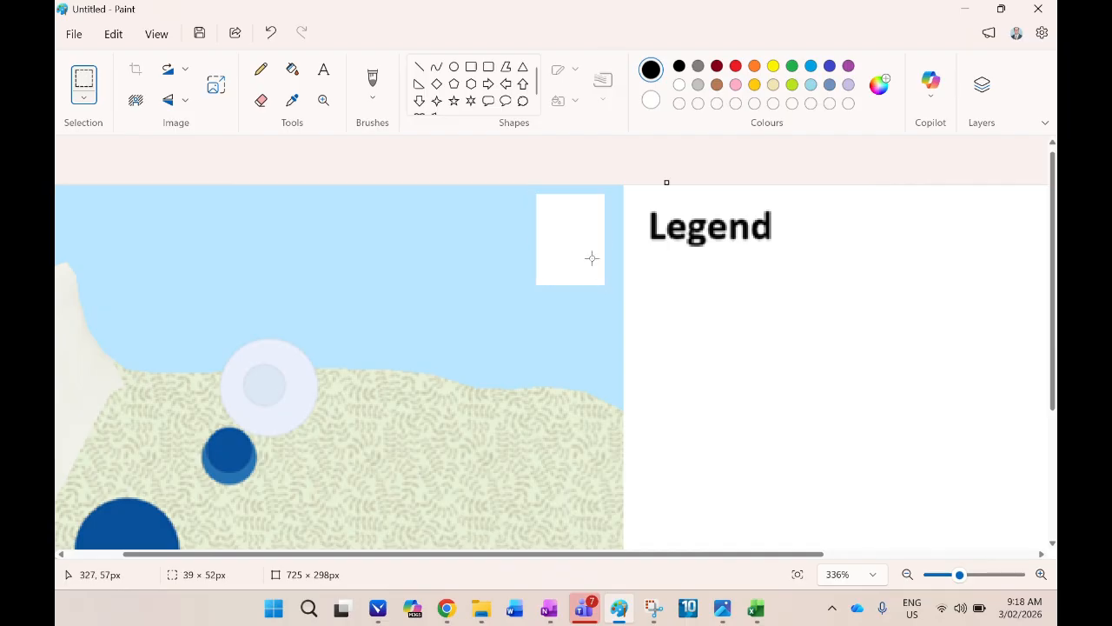
Step: Draw a black upward arrow in the small white rectangle, undoing the first attempt and redrawing it with a thicker outline
click(523, 86)
mouse_move(555, 199)
mouse_down()
mouse_move(591, 248)
mouse_move(583, 224)
mouse_up()
key(ctrl+z)
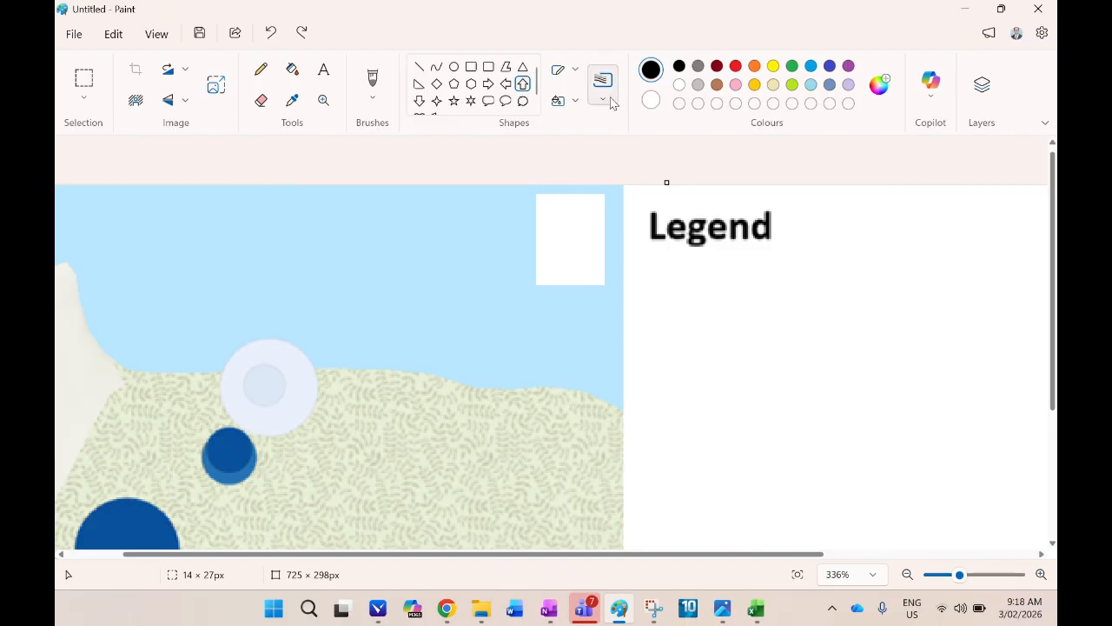
click(609, 101)
click(602, 165)
mouse_move(554, 204)
mouse_down()
mouse_move(593, 258)
mouse_move(570, 226)
mouse_up()
click(644, 239)
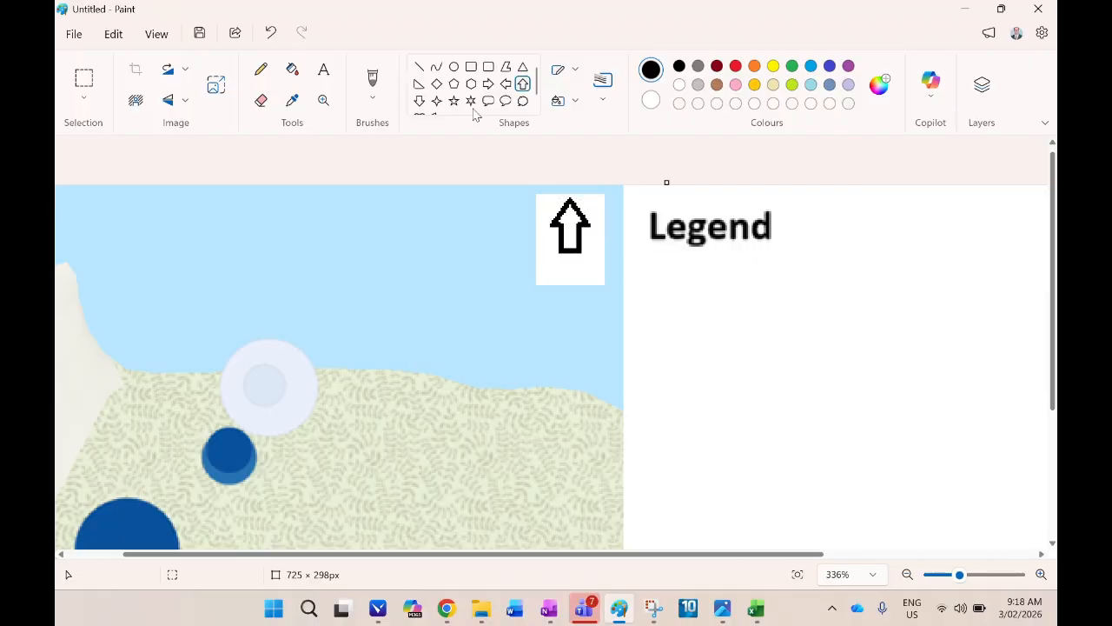
Step: Add the bold Calibri 14 letter "N" centred beneath the north arrow inside the white rectangle
click(323, 69)
click(560, 259)
text(N)
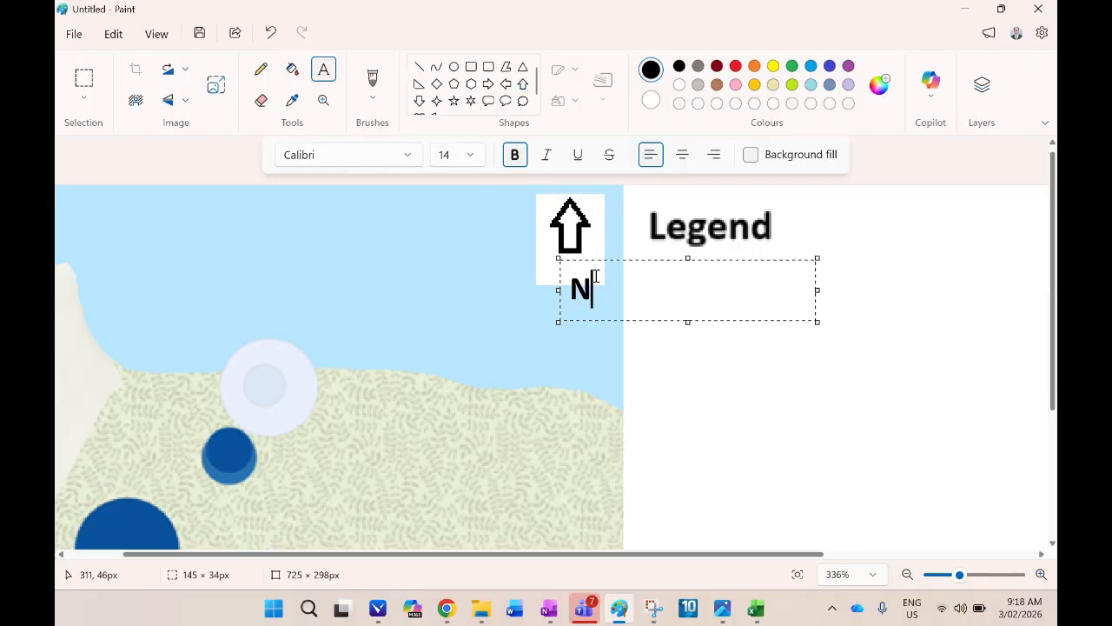
drag(601, 260, 591, 243)
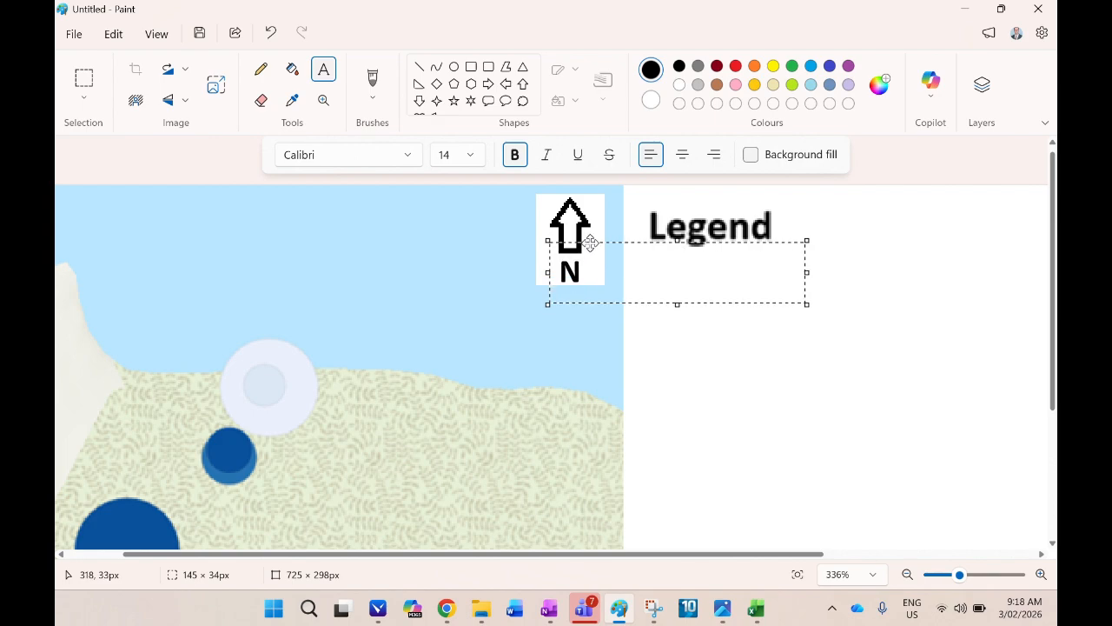
Step: Frame the white north arrow and "N" box on the map with a black rectangle outline
click(753, 313)
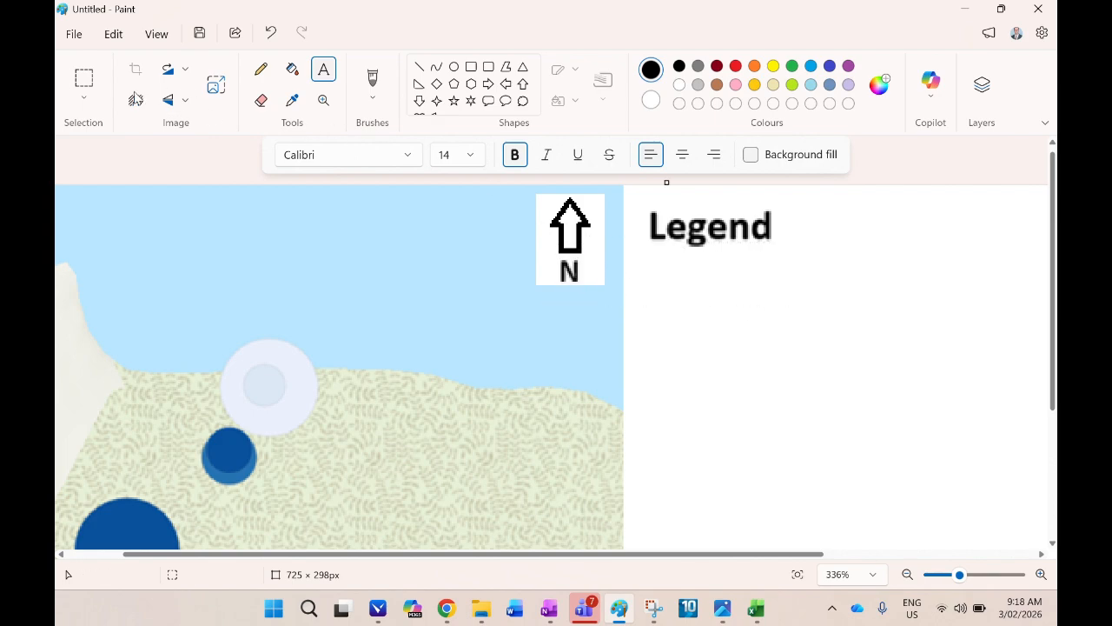
click(471, 67)
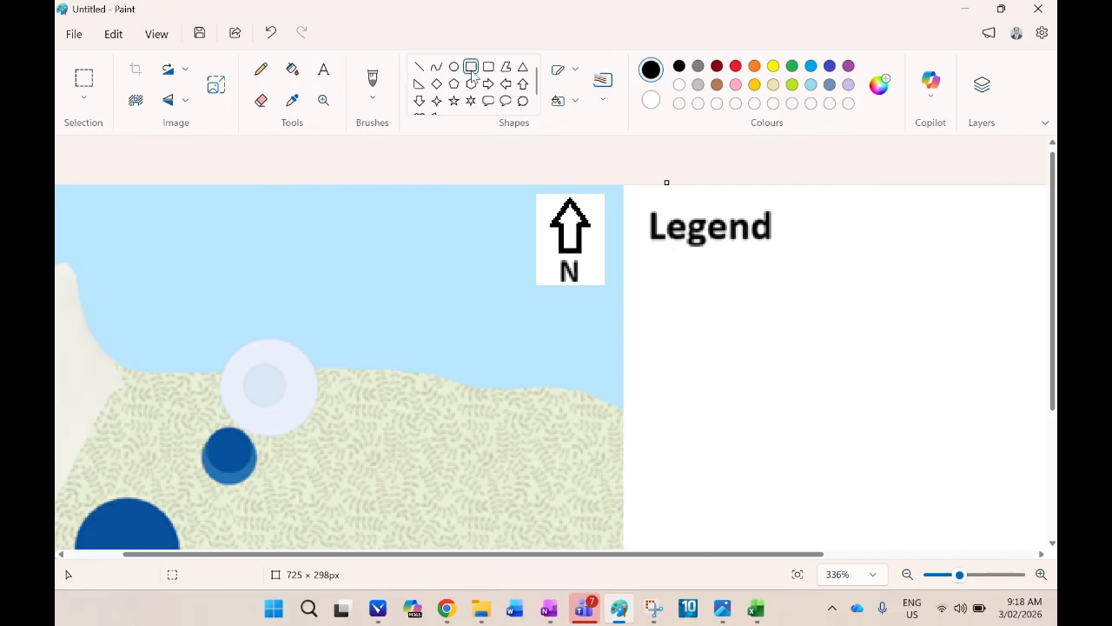
click(602, 80)
click(615, 130)
drag(535, 192, 606, 289)
click(671, 325)
scroll(693, 337, down, 3)
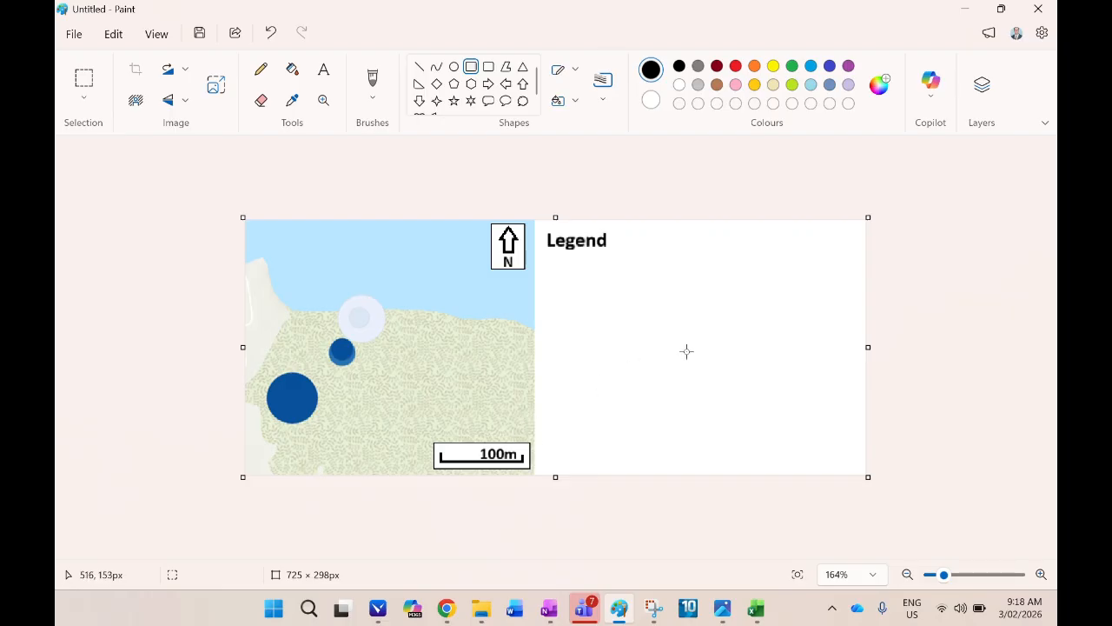
Step: Switch to the ArcGIS map, open the layer styles, snip the Crab Holes Total Estimate legend with Snipping Tool, and return to Paint
mouse_move(476, 594)
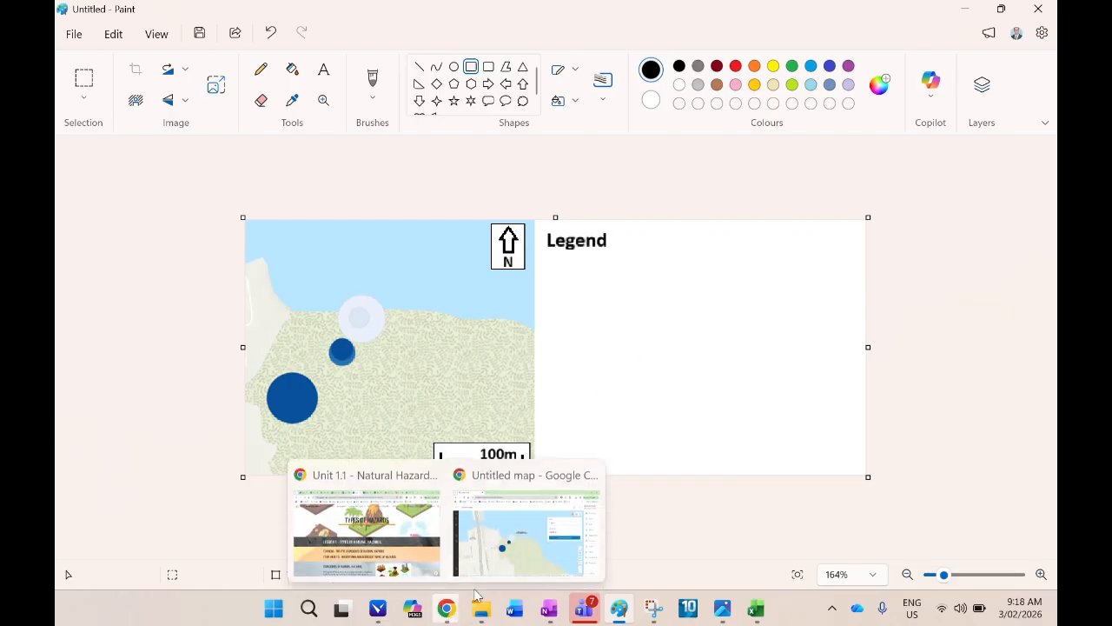
click(544, 533)
click(1003, 201)
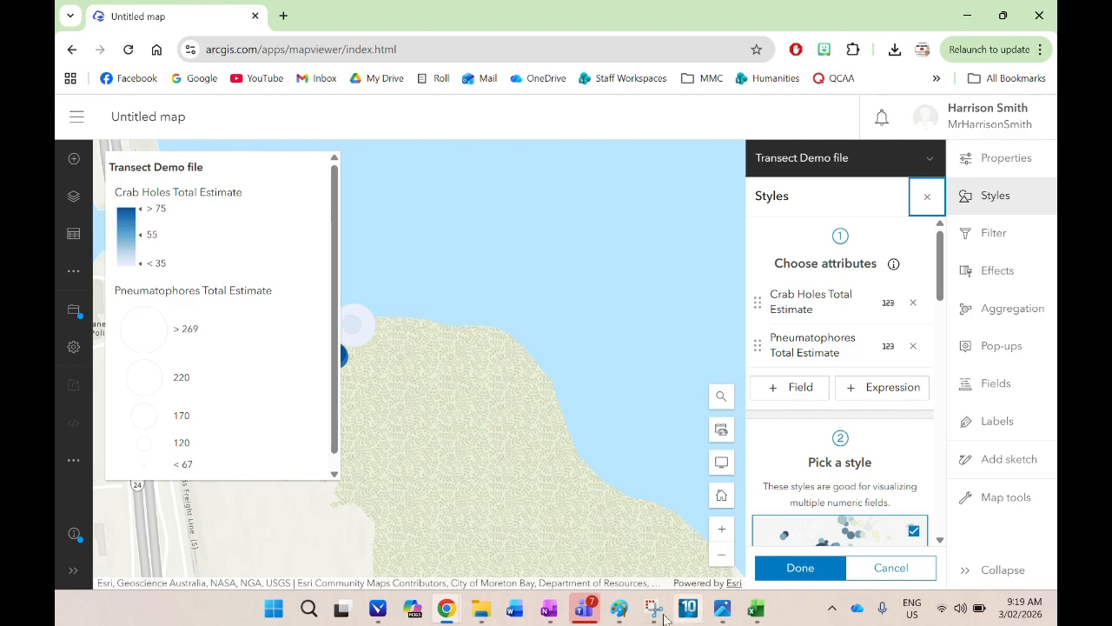
mouse_move(654, 608)
click(728, 537)
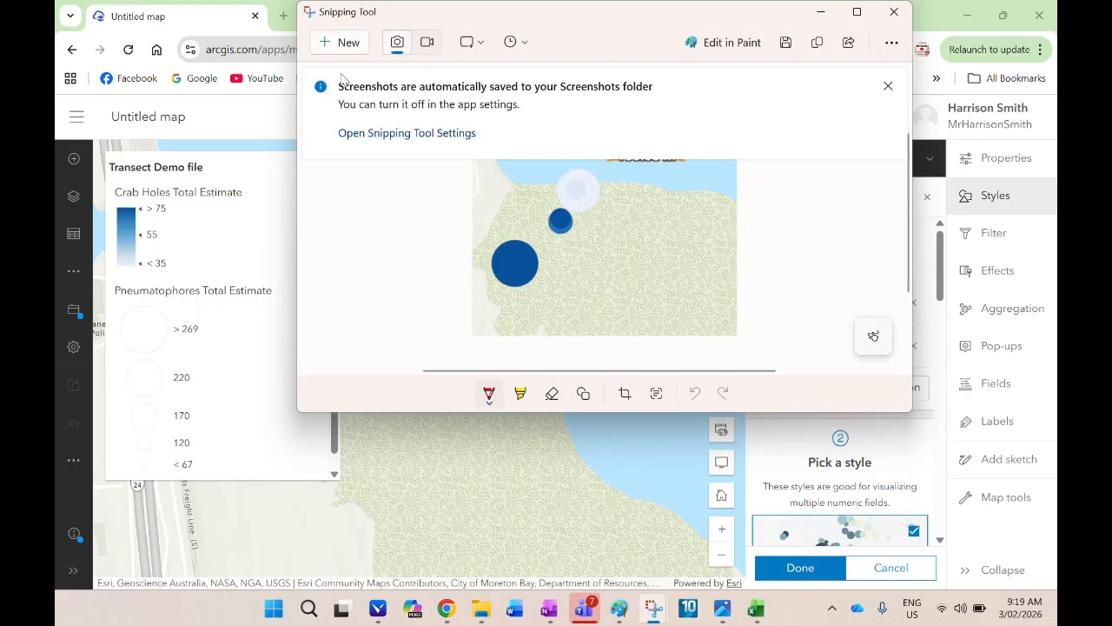
click(329, 41)
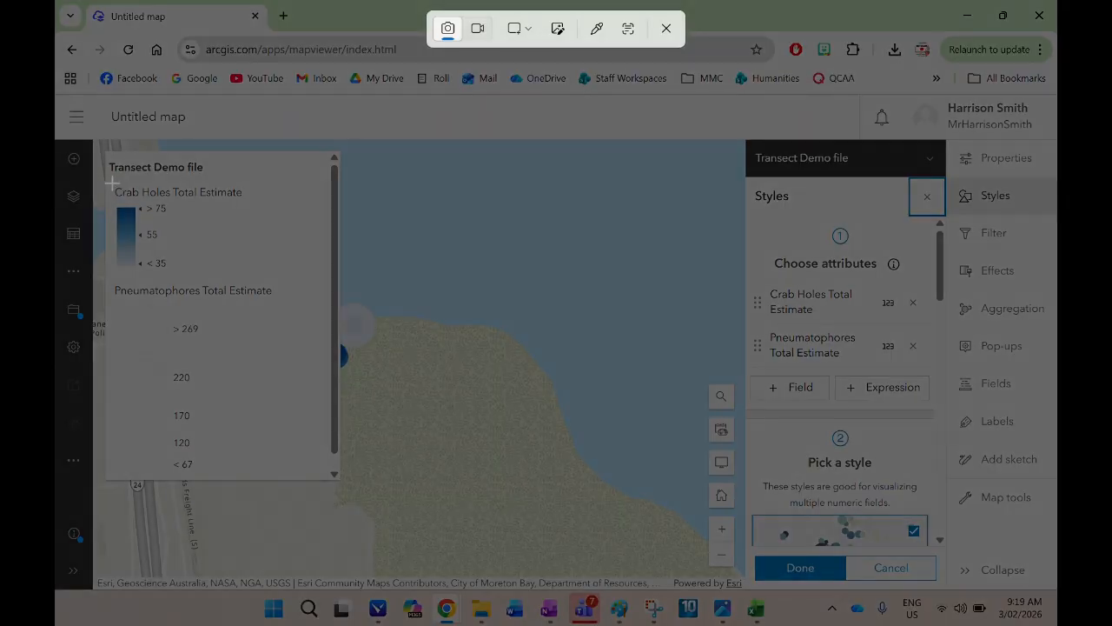
drag(112, 182, 244, 270)
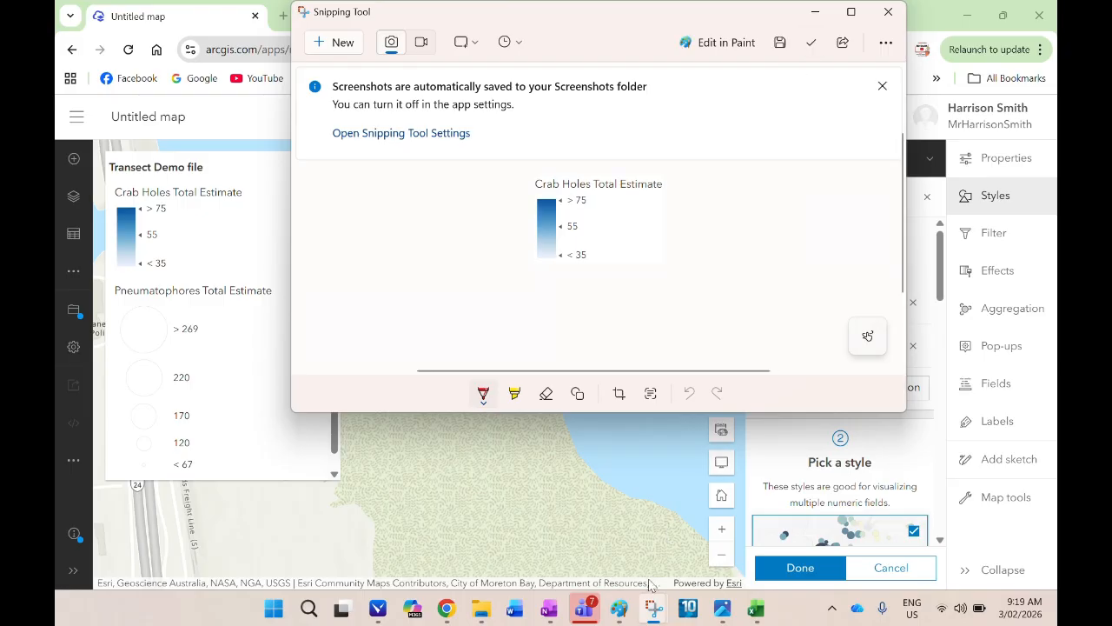
click(619, 609)
drag(596, 297, 679, 377)
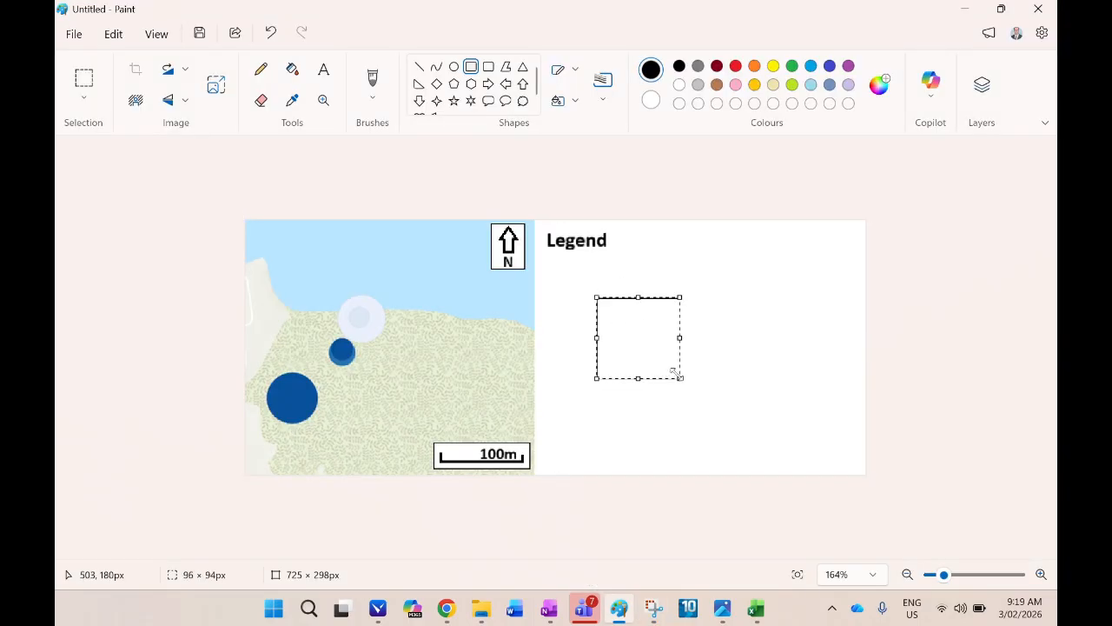
click(727, 293)
key(ctrl+z)
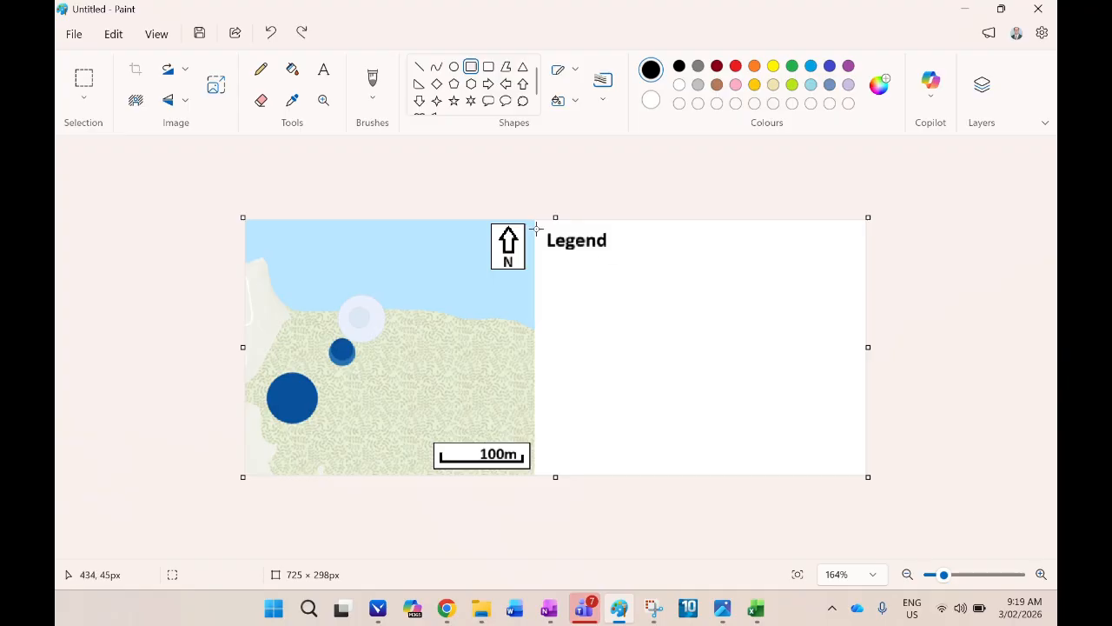
Step: Paste the snipped Crab Holes Total Estimate legend directly below the "Legend" heading
click(84, 80)
drag(588, 290, 665, 353)
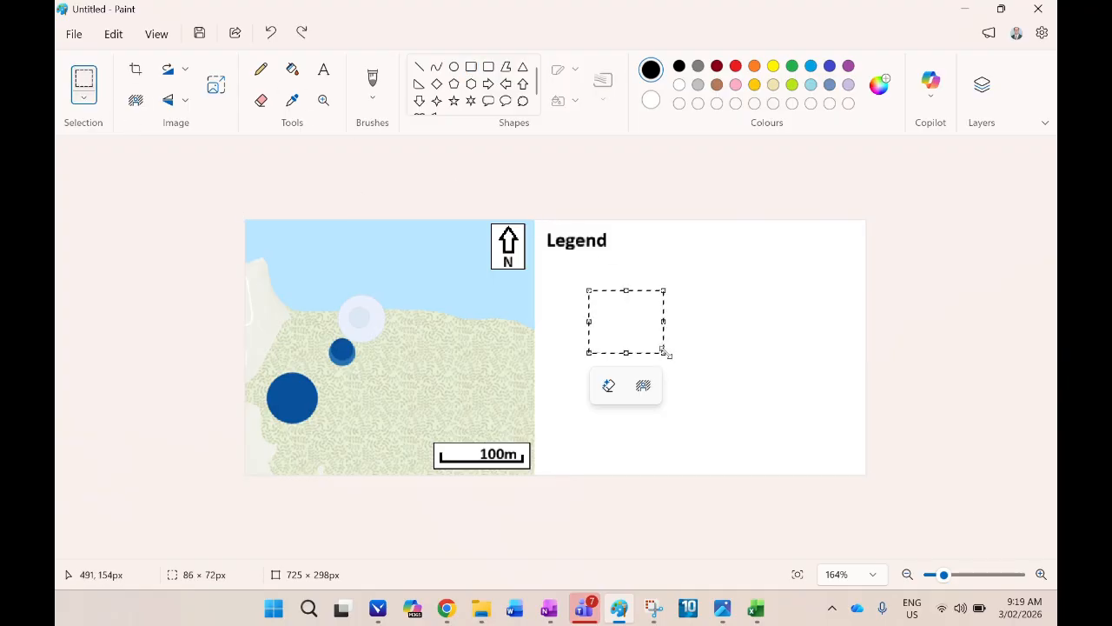
key(ctrl+v)
drag(307, 269, 606, 305)
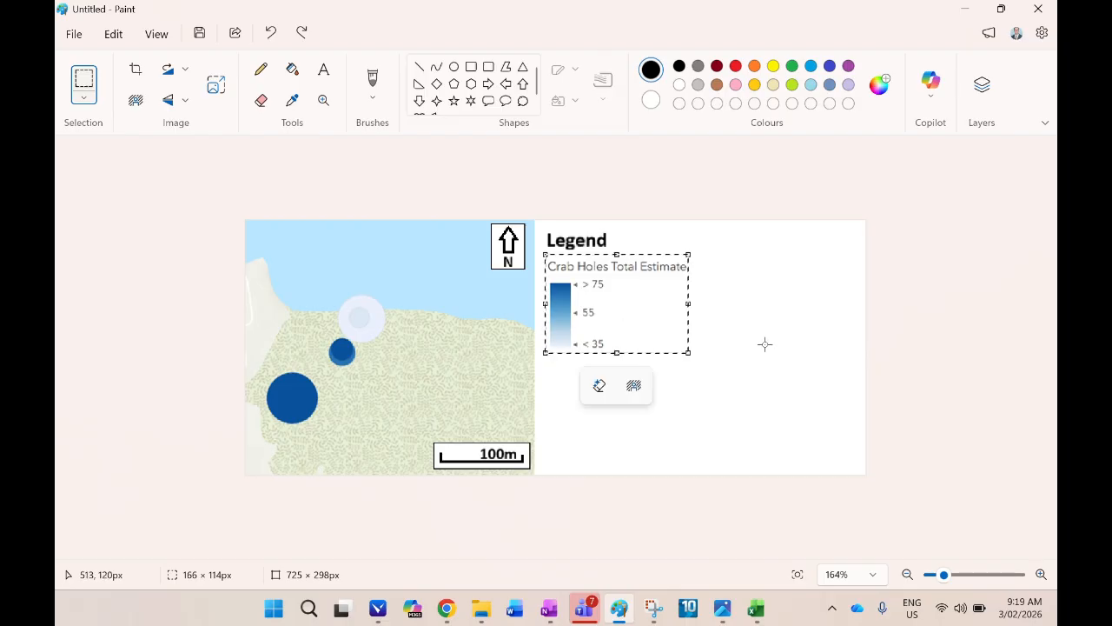
click(677, 418)
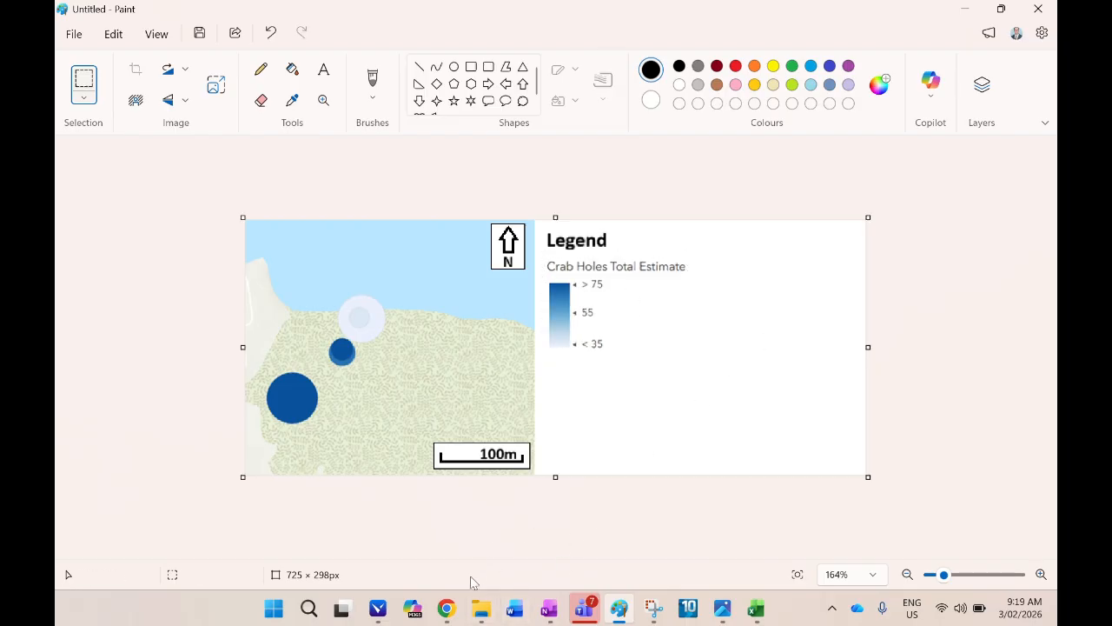
Step: Switch to the ArcGIS map, then snip and copy the Pneumatophores Total Estimate legend with all its circle sizes
mouse_move(446, 608)
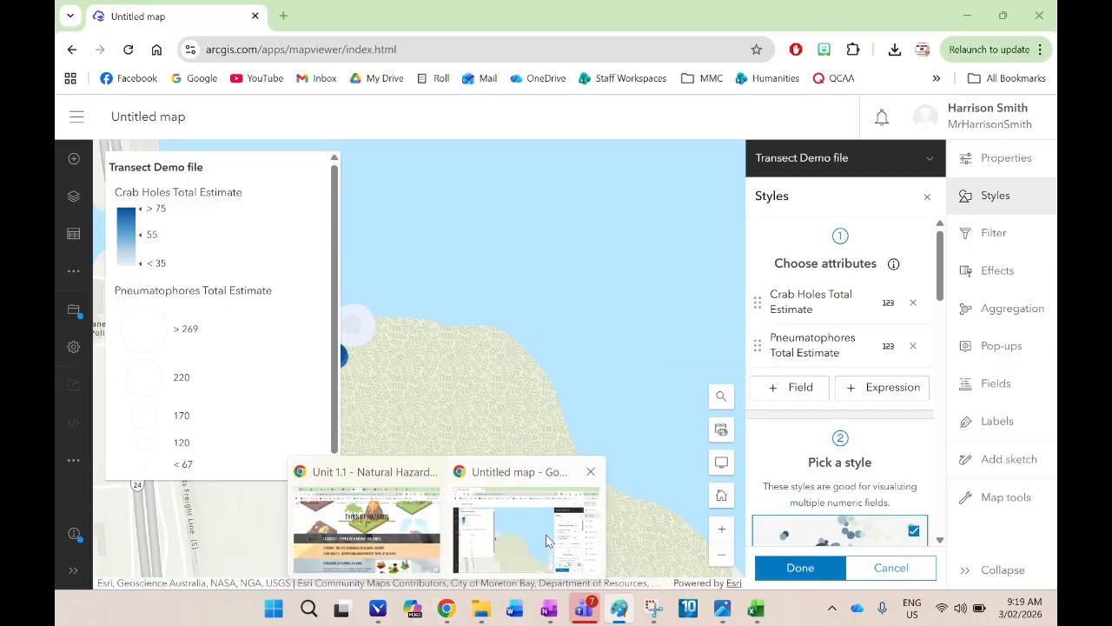
click(546, 534)
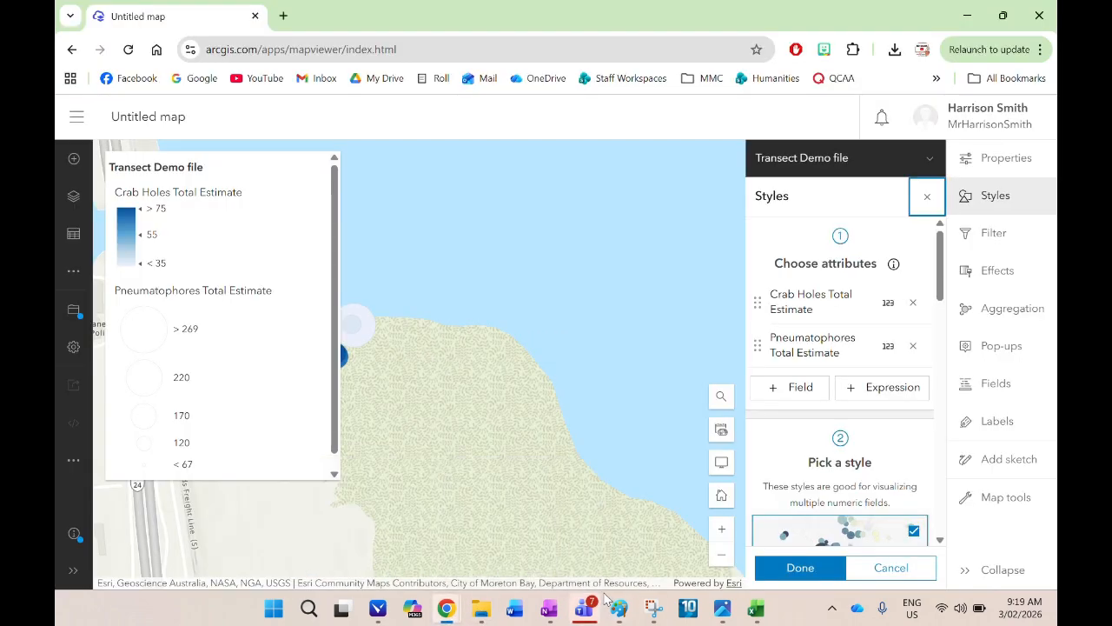
mouse_move(653, 609)
click(710, 552)
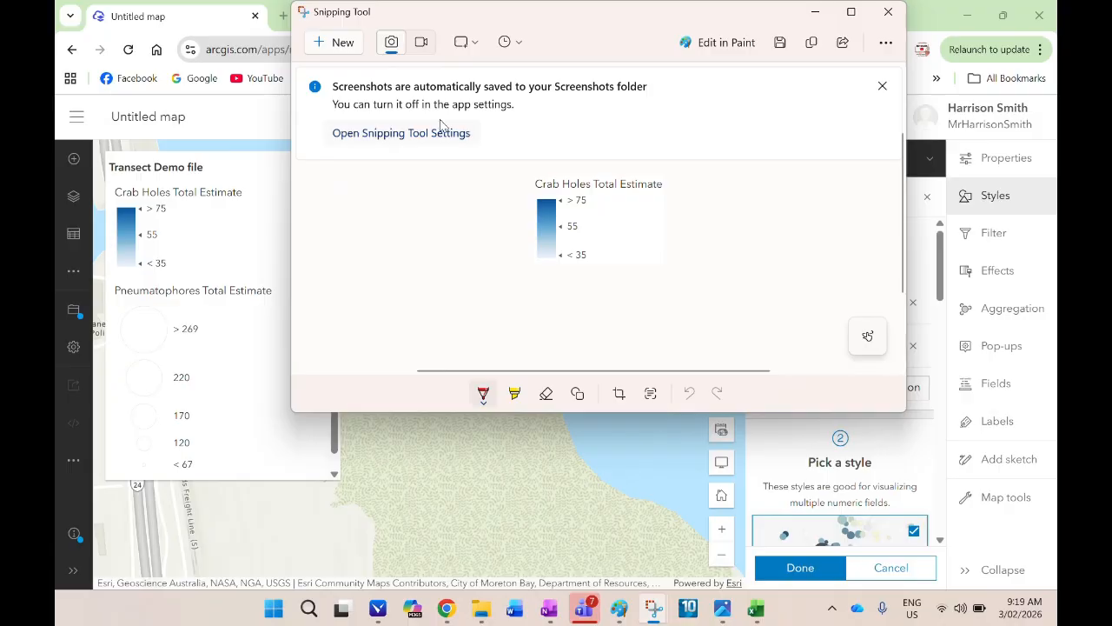
click(341, 49)
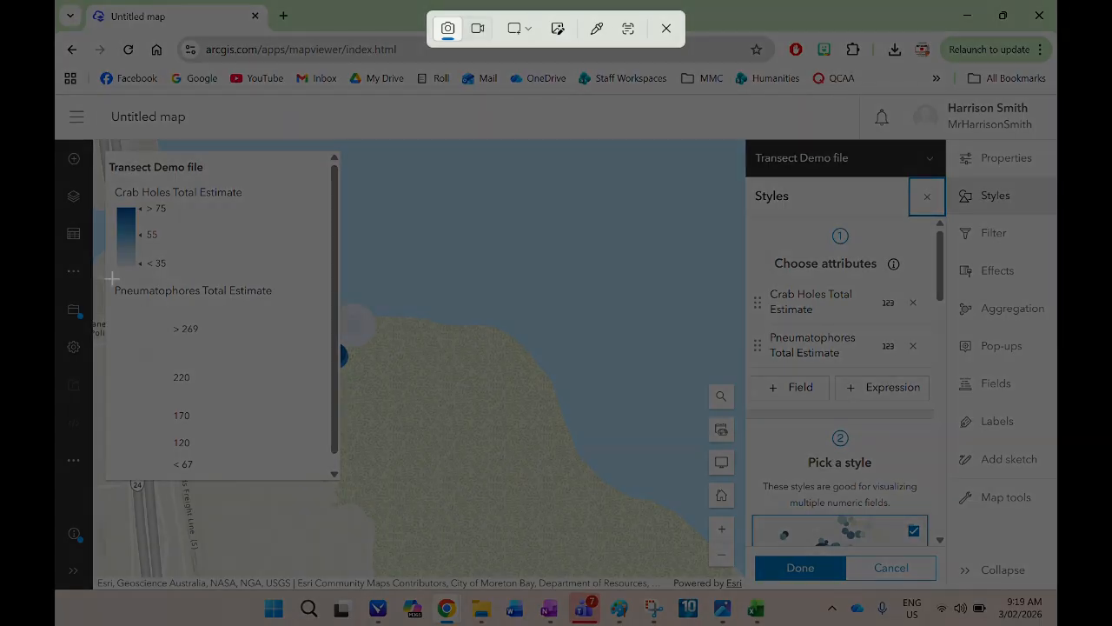
drag(111, 278, 275, 473)
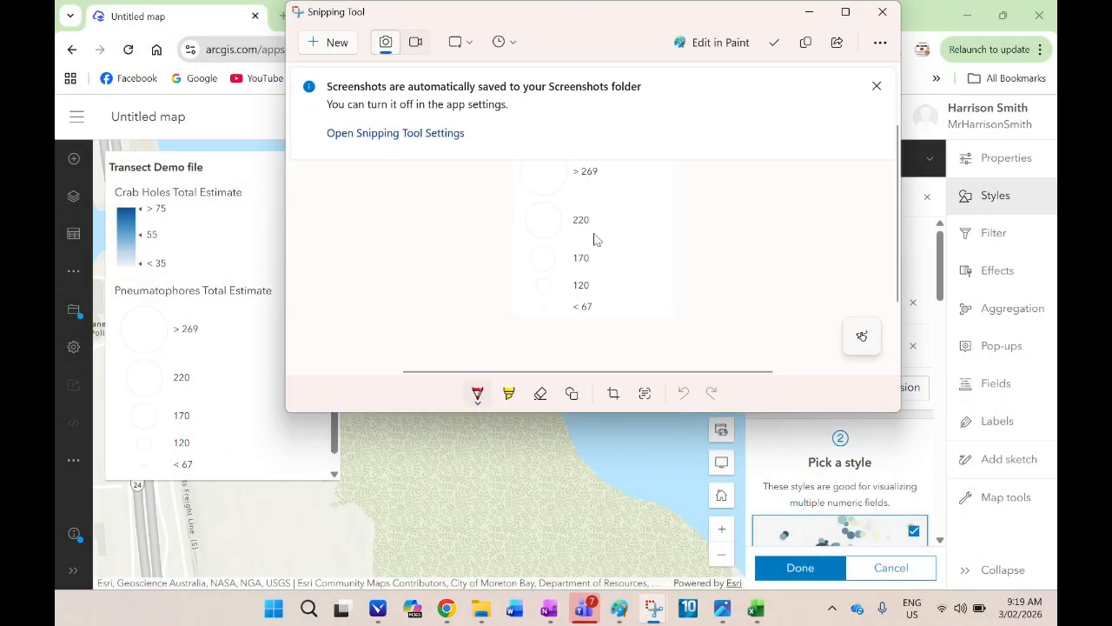
click(806, 43)
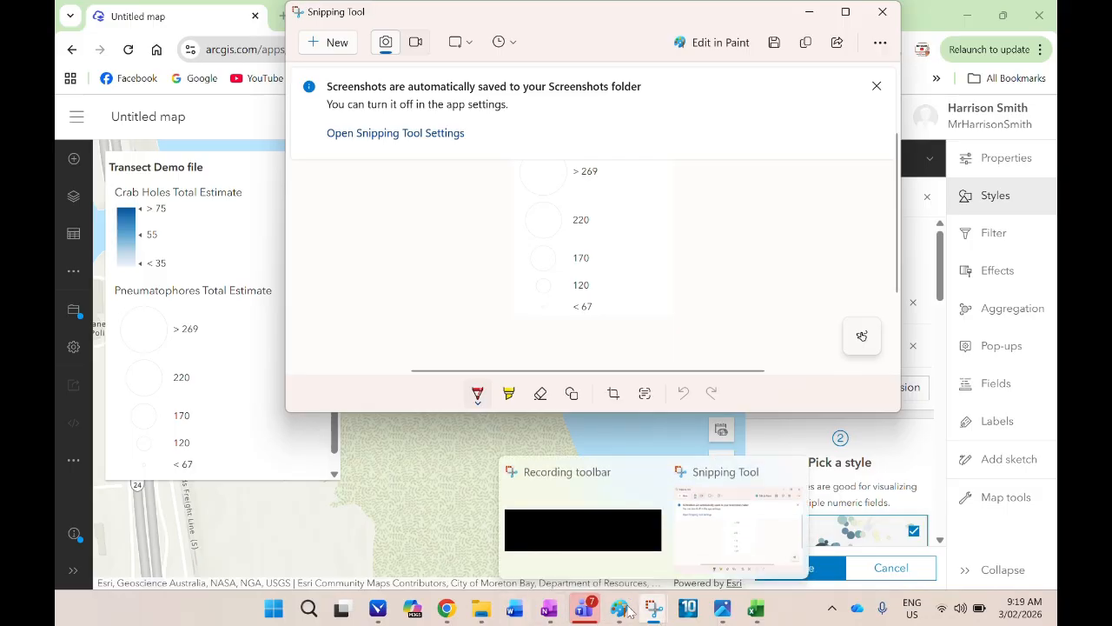
Step: Switch to Paint and paste the Pneumatophores Total Estimate legend into the blank area beside the Crab Holes legend
click(622, 610)
drag(704, 300, 776, 391)
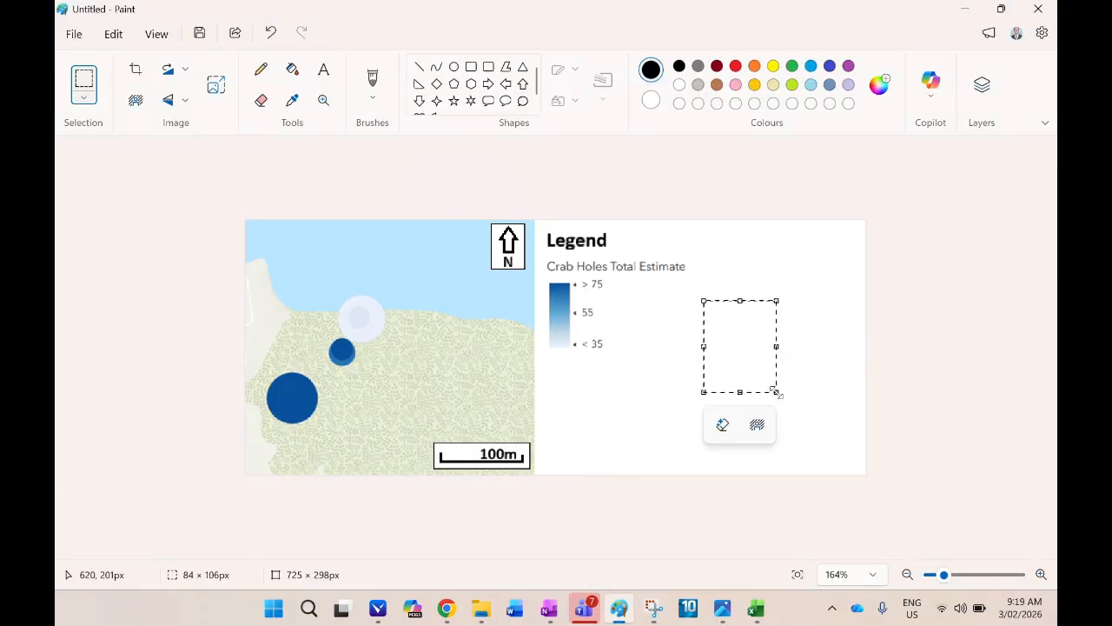
key(ctrl+v)
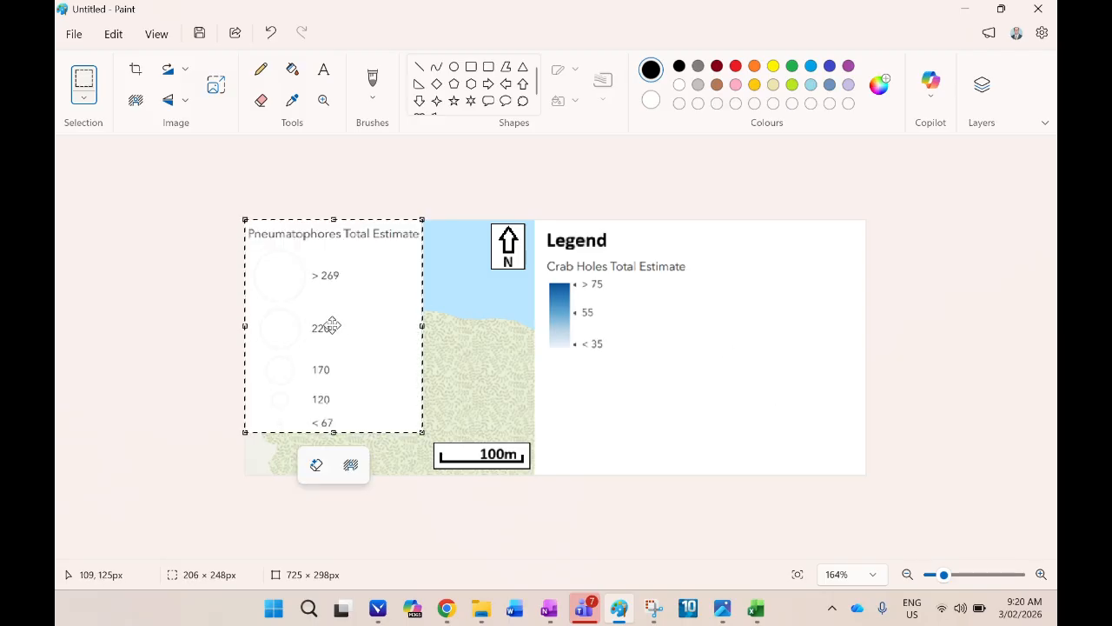
drag(333, 323, 770, 330)
click(949, 374)
Step: Widen the canvas to 750 px and lower the Pneumatophores legend so its heading lines up with the Crab Holes heading
drag(867, 348, 883, 348)
drag(676, 233, 858, 448)
drag(768, 369, 768, 383)
click(923, 376)
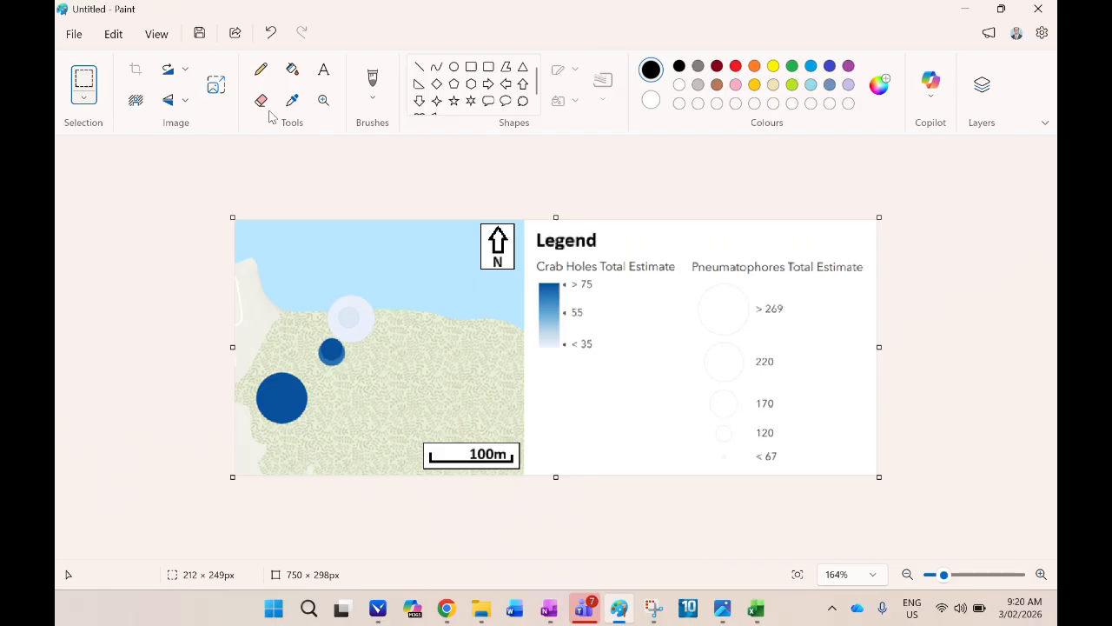
Step: Add the non-bold Calibri text "Land Cover Types" below the Crab Holes colour scale
click(323, 70)
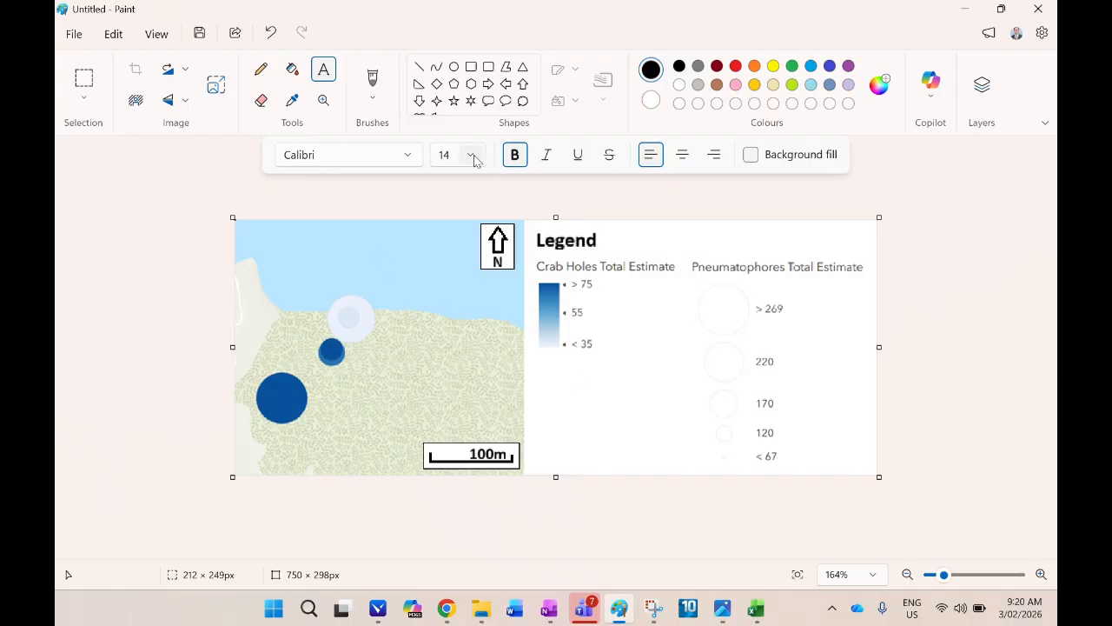
click(515, 155)
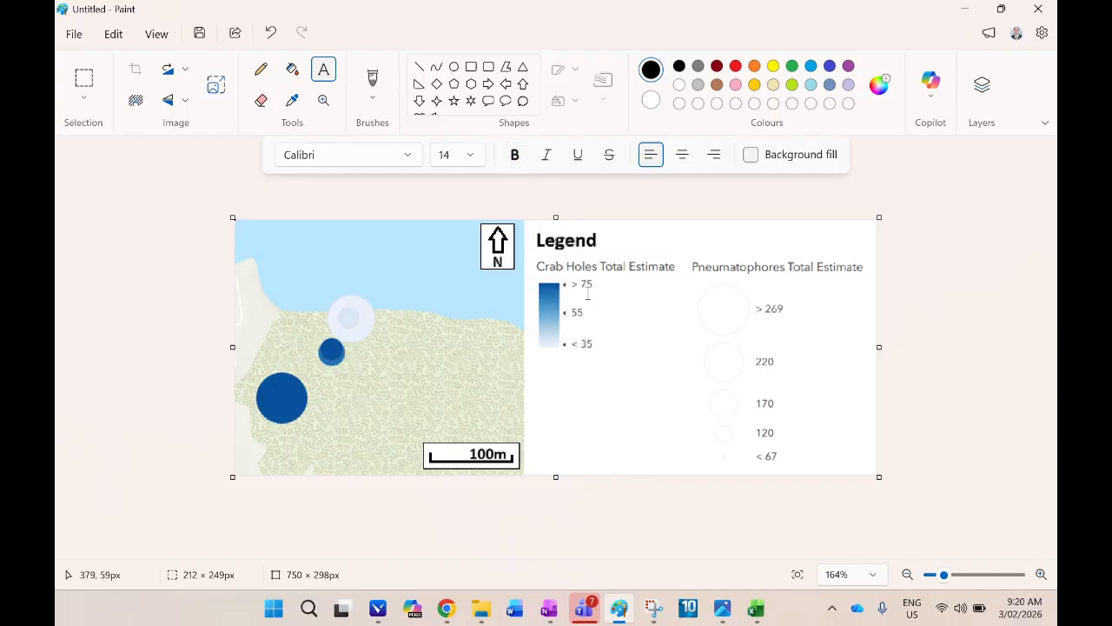
click(533, 384)
text(La)
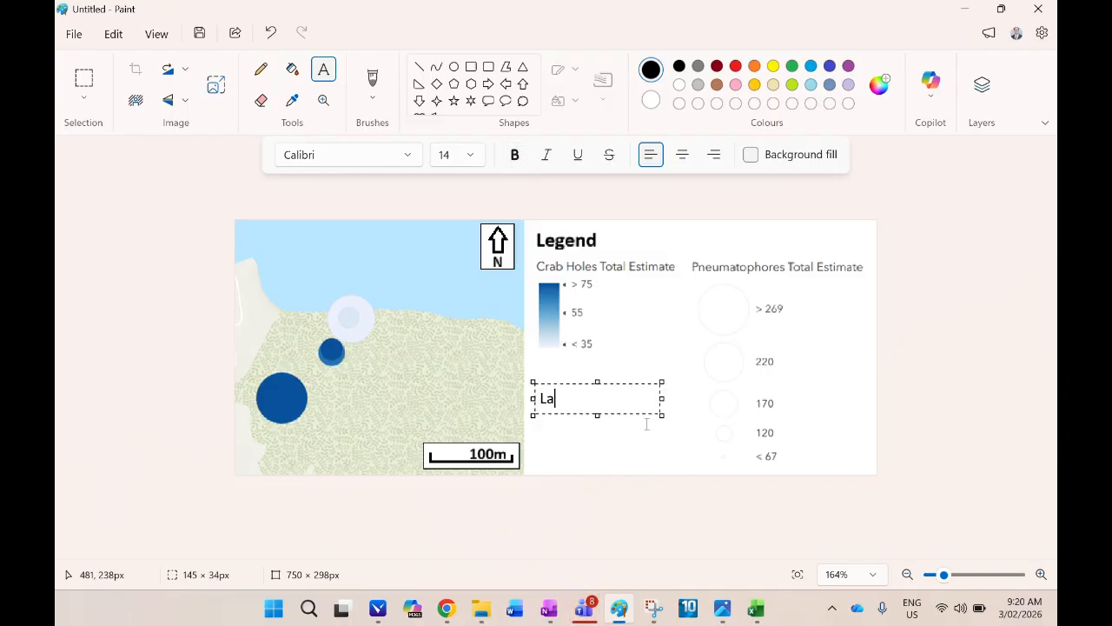
text(nd Cover )
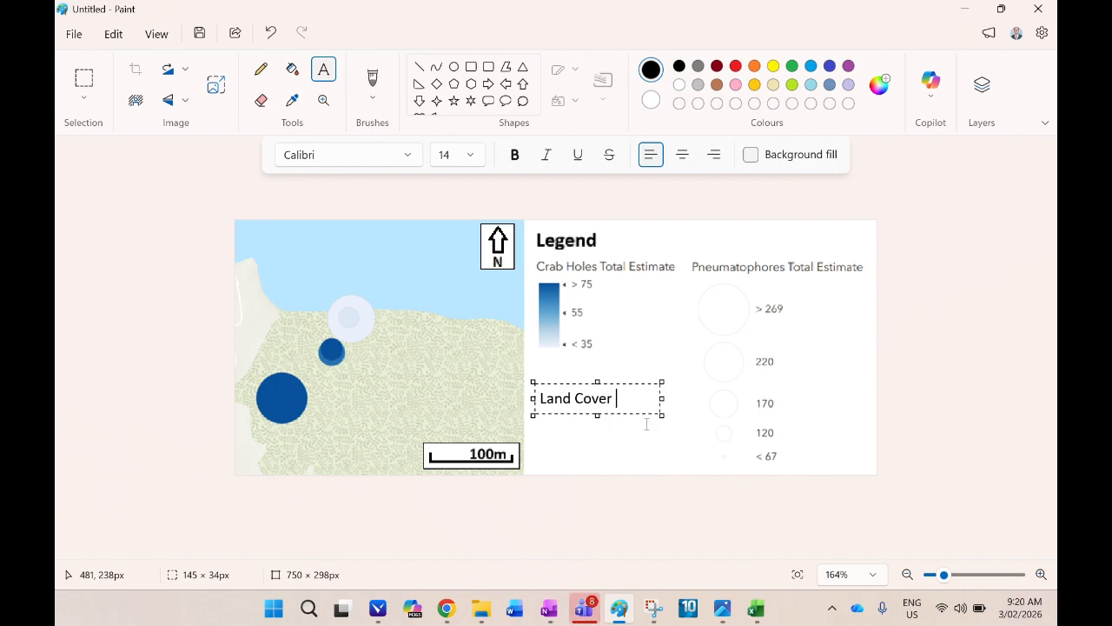
text(Types)
Step: Reduce the "Land Cover Types" text to size 11 and move it up closer to the Crab Holes legend
key(ctrl+shift+Left)
key(ctrl+shift+Left)
key(ctrl+shift+Left)
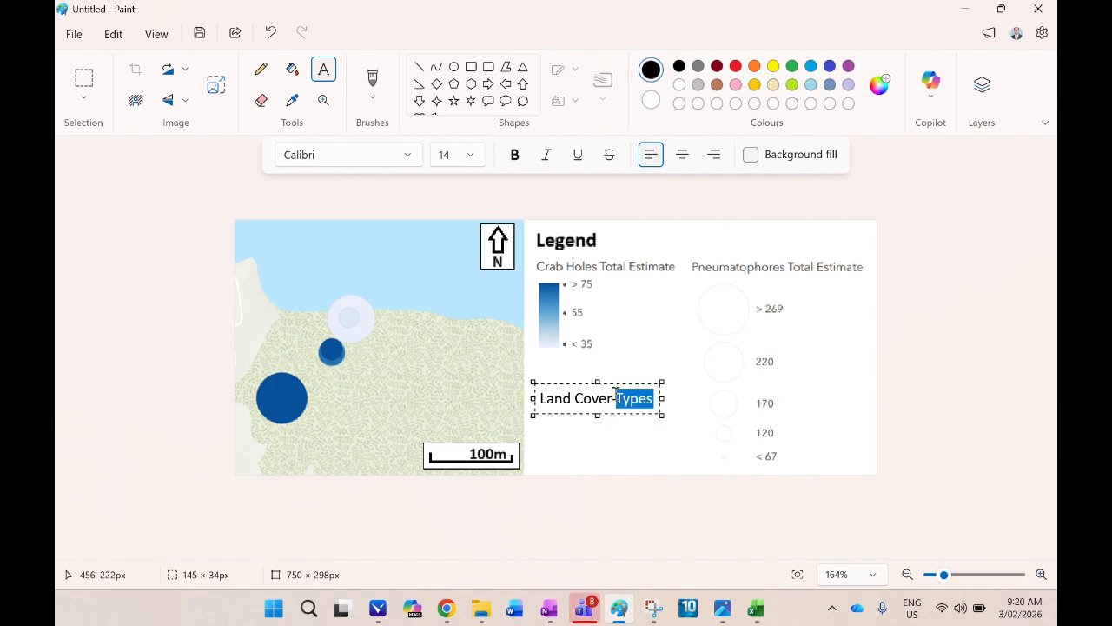
click(470, 155)
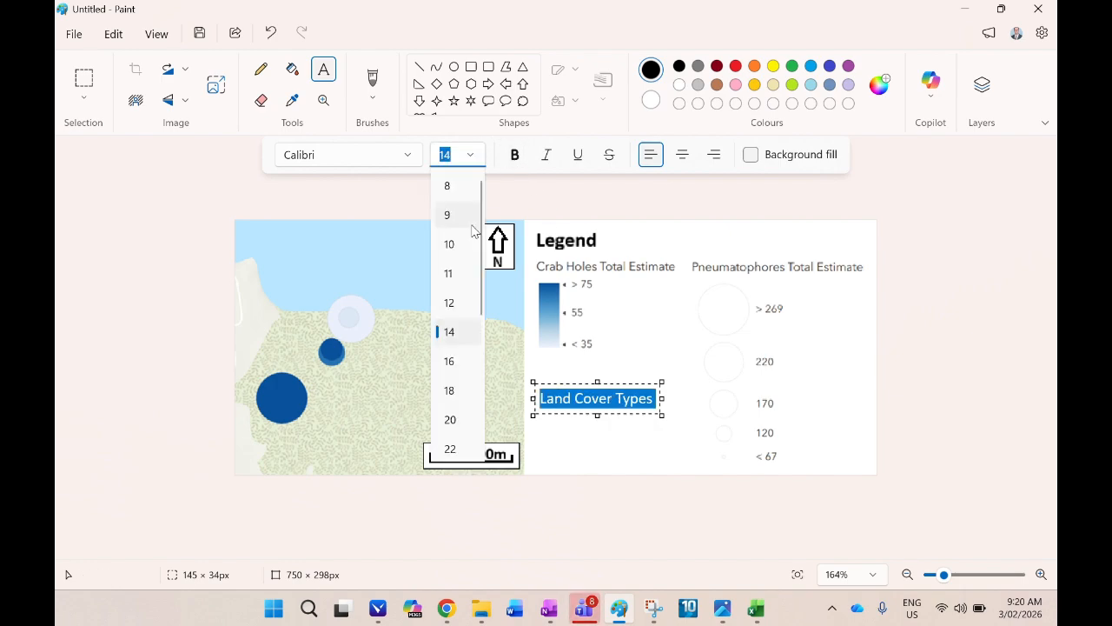
click(449, 273)
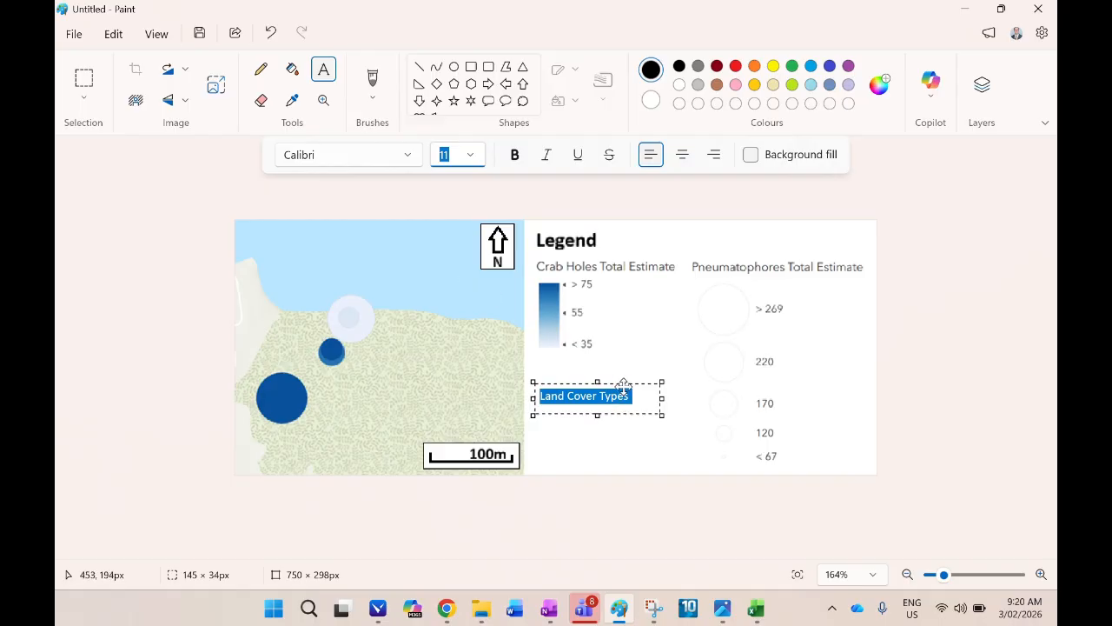
drag(623, 385, 624, 368)
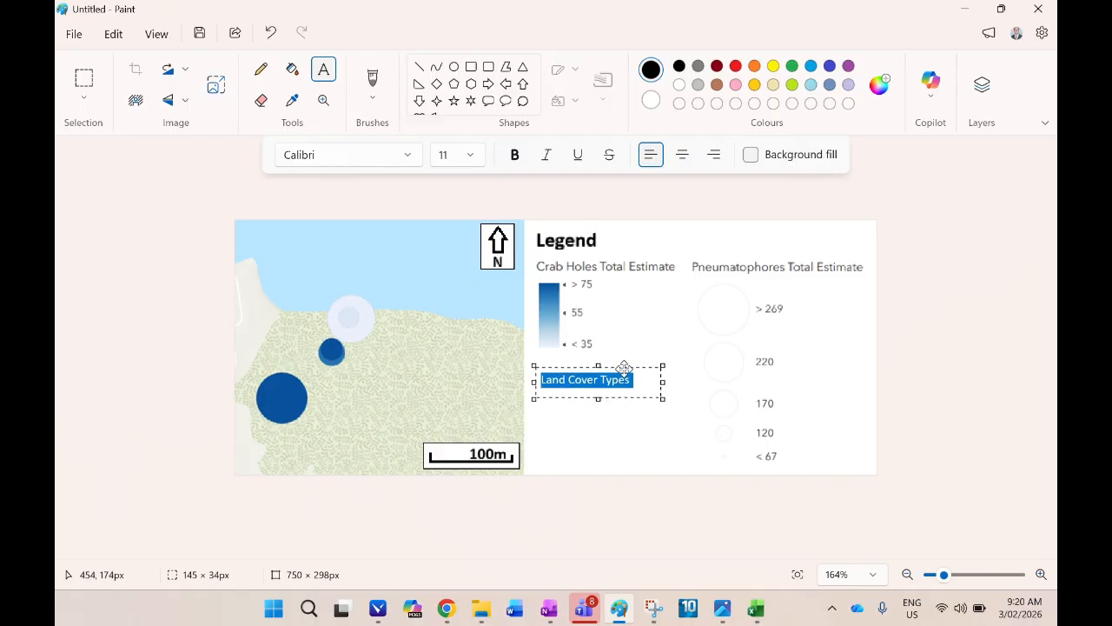
click(632, 433)
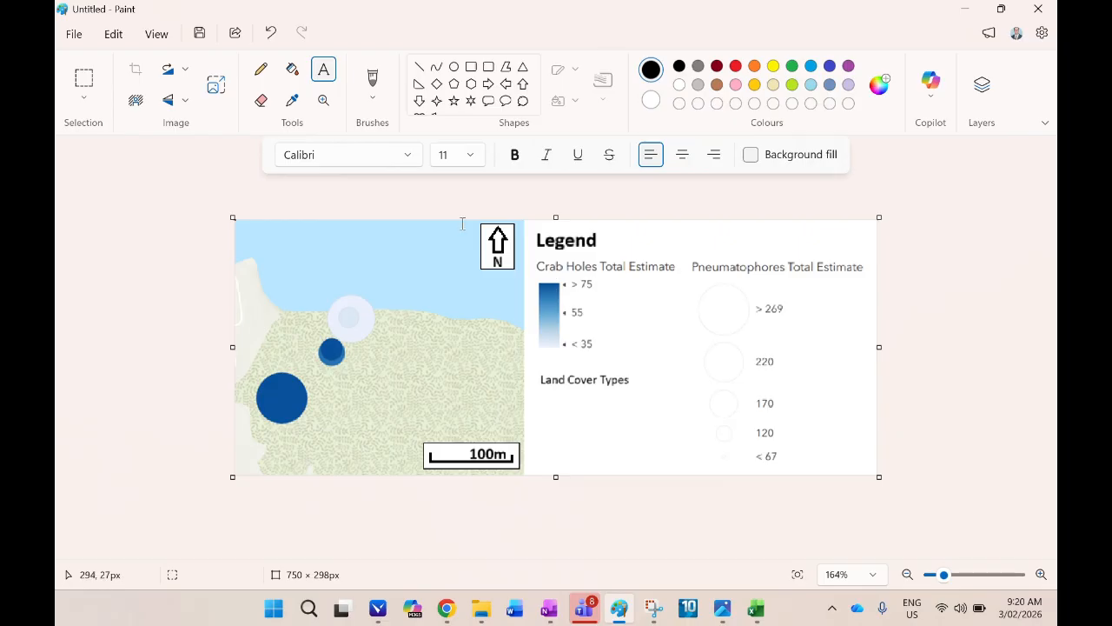
Step: Copy a patch of blue water from the map and place it as a swatch of about 26 × 24 px under "Land Cover Types"
click(85, 78)
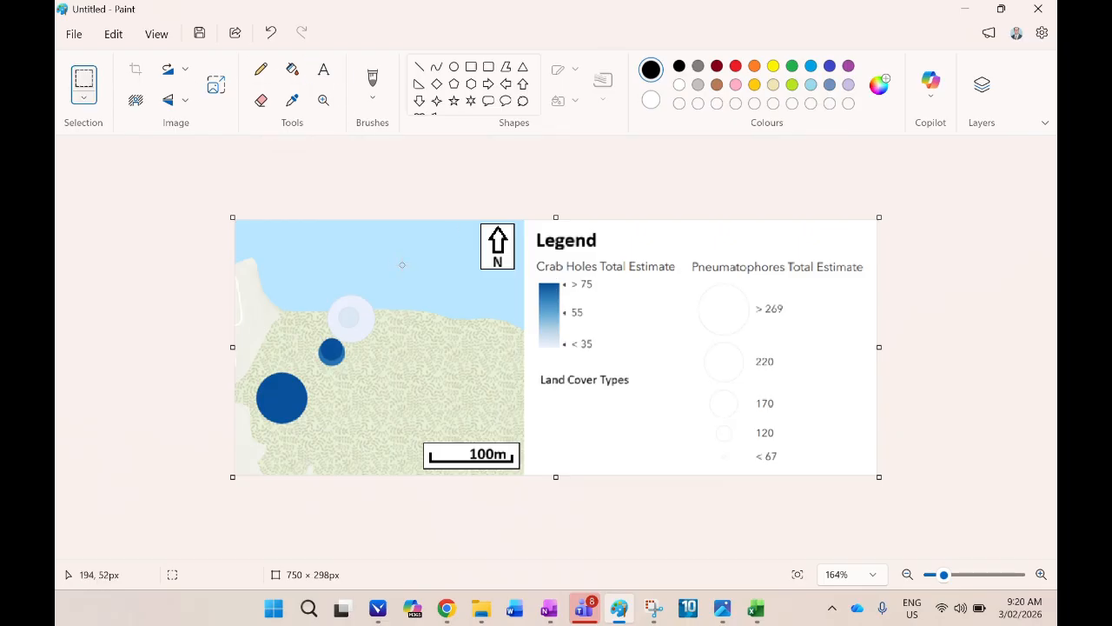
drag(392, 246, 434, 285)
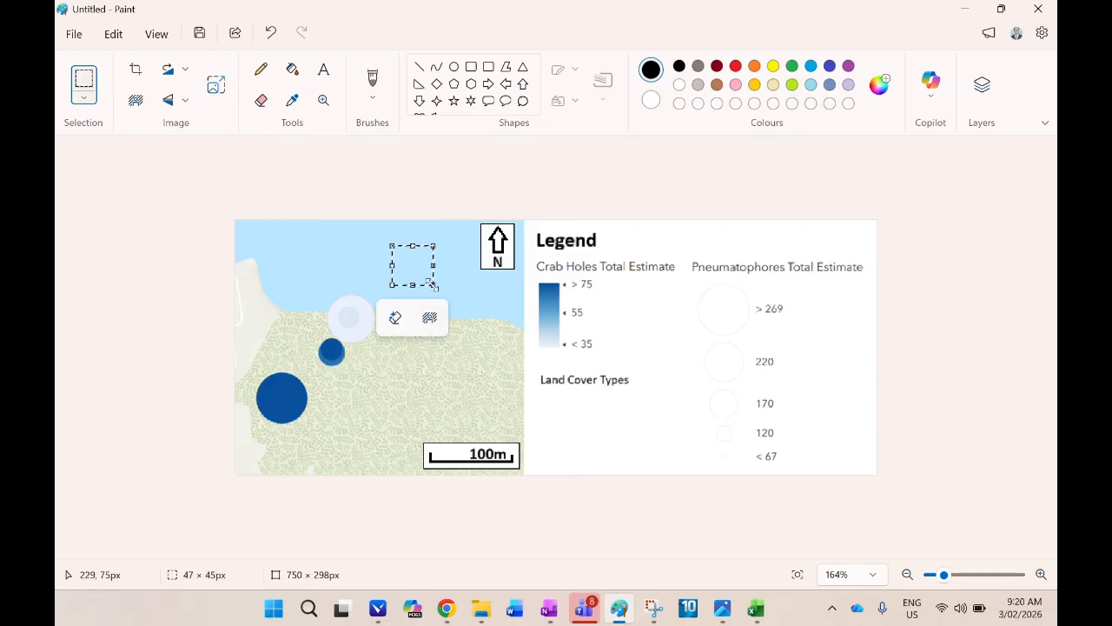
drag(551, 402, 576, 425)
key(ctrl+v)
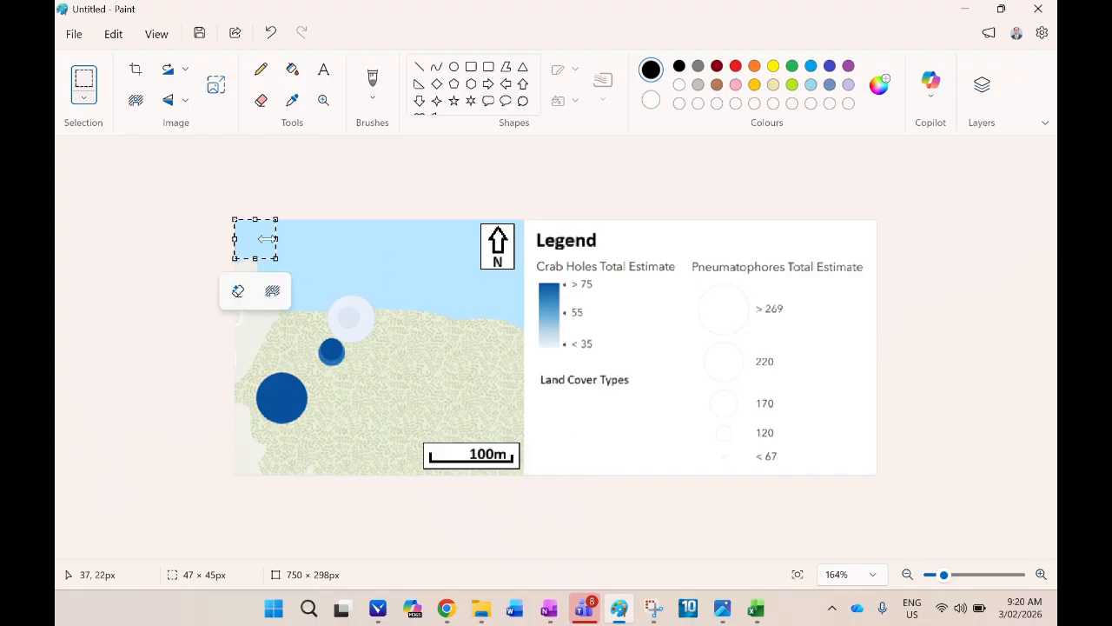
drag(252, 233, 563, 413)
scroll(601, 414, up, 5)
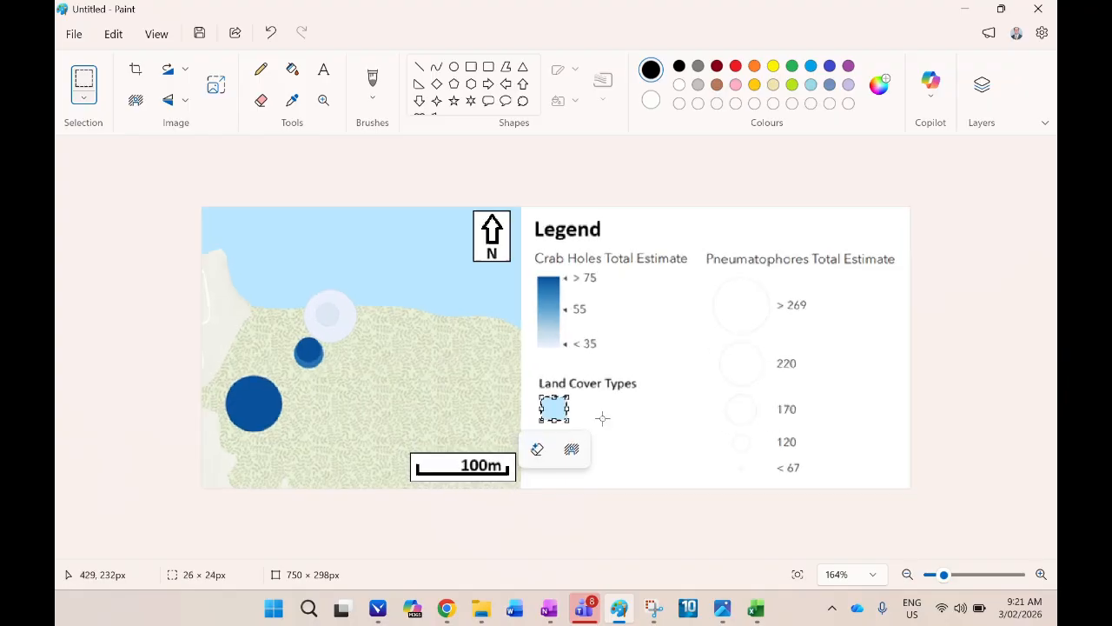
Step: Nudge the blue swatch so its edge lines up with the start of the "Land Cover Types" heading
scroll(760, 406, down, 5)
drag(913, 370, 907, 371)
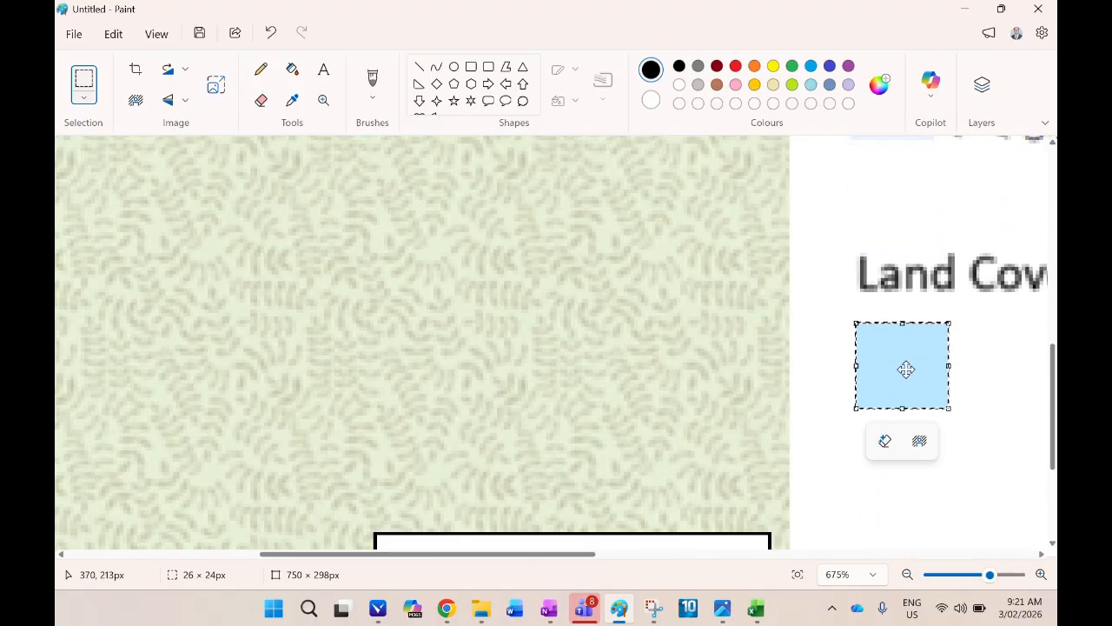
right_click(942, 387)
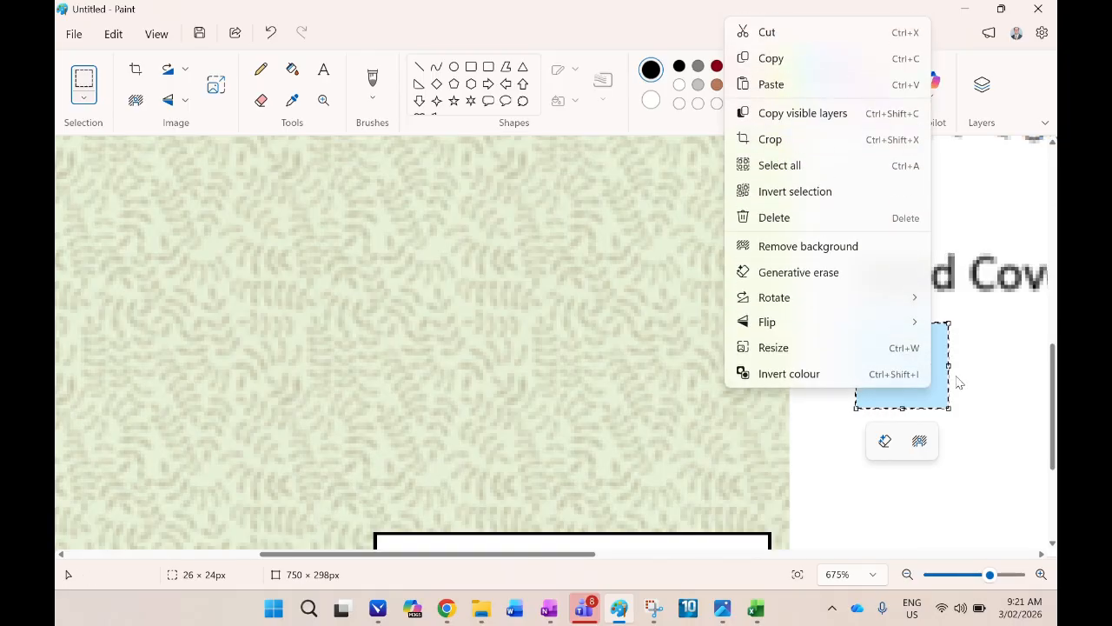
click(975, 384)
scroll(975, 383, down, 5)
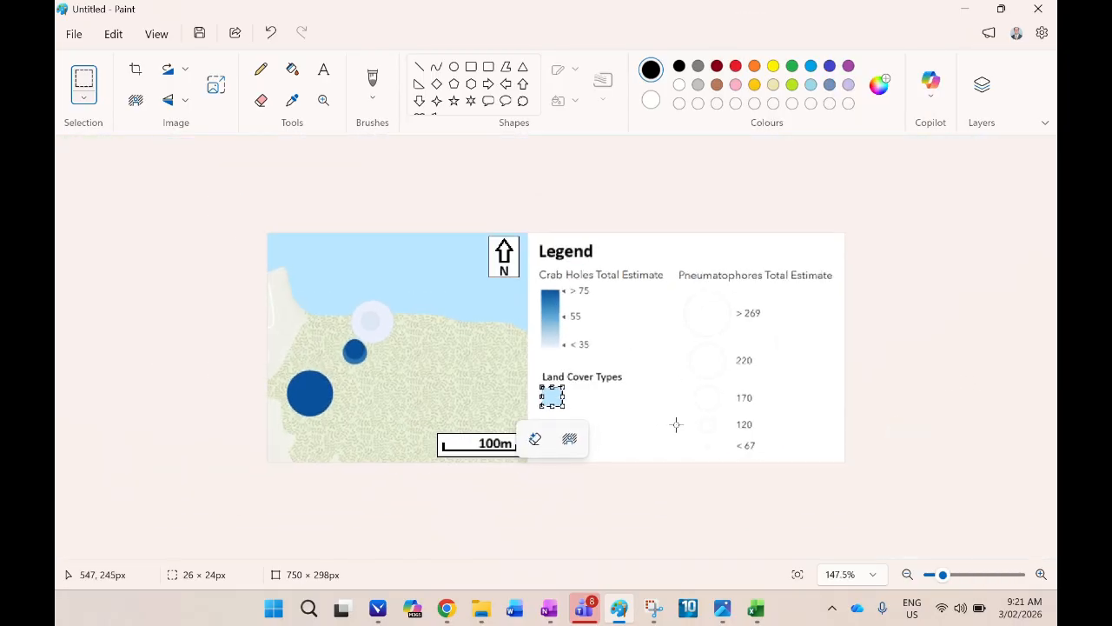
click(676, 424)
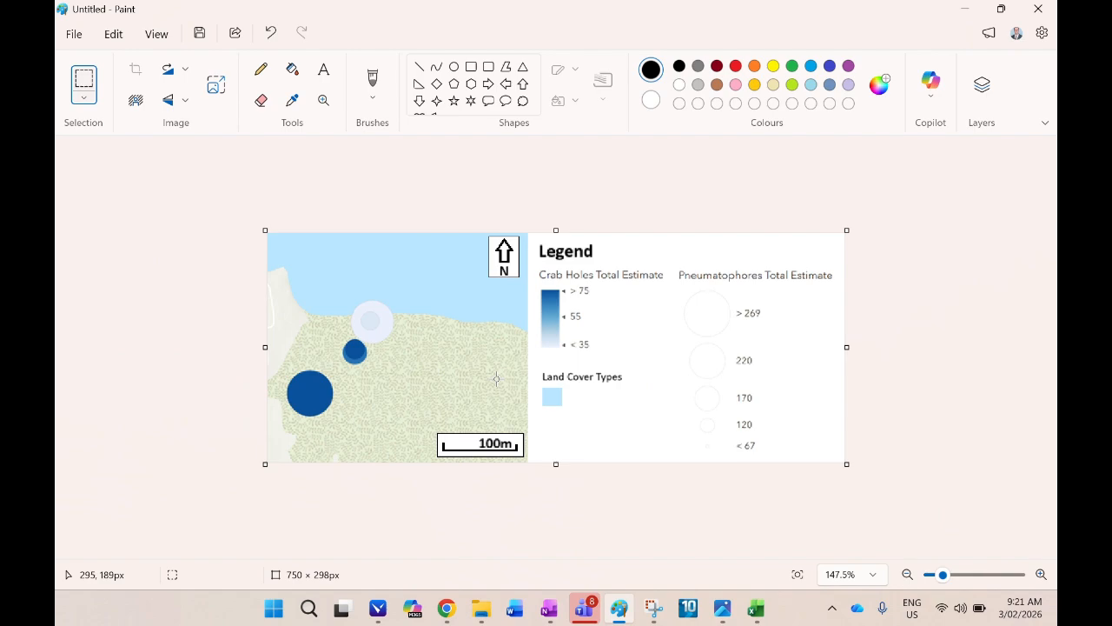
Step: Copy a 20 × 20 px patch of the green patterned land, enlarge it to the blue swatch's size, and place it below that swatch
scroll(496, 378, up, 4)
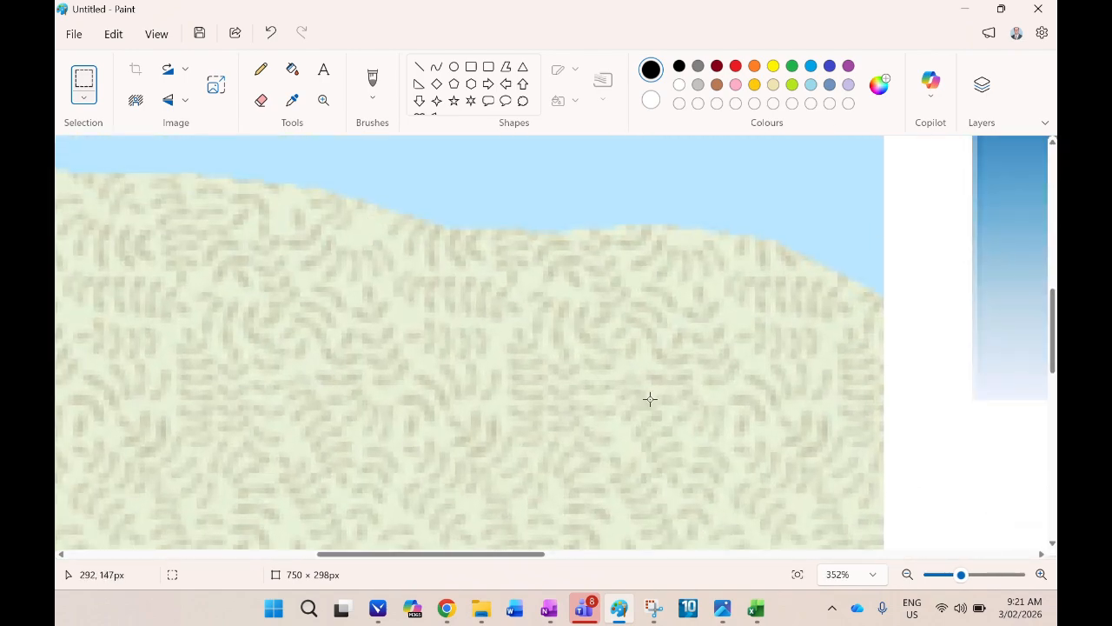
scroll(650, 399, up, 4)
scroll(787, 335, right, 3)
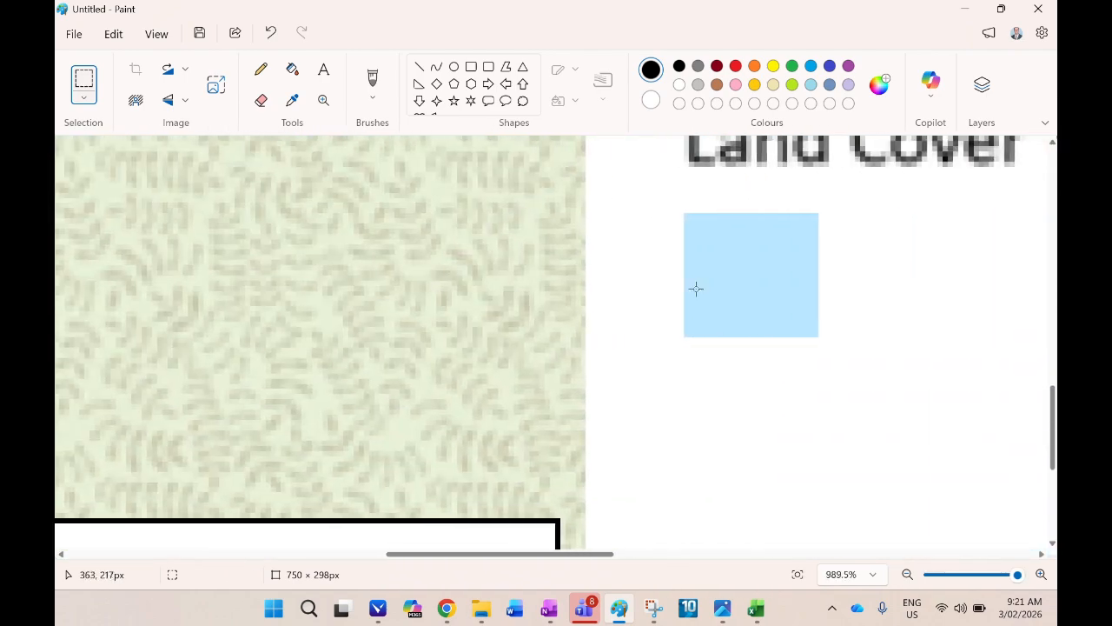
drag(355, 200, 458, 302)
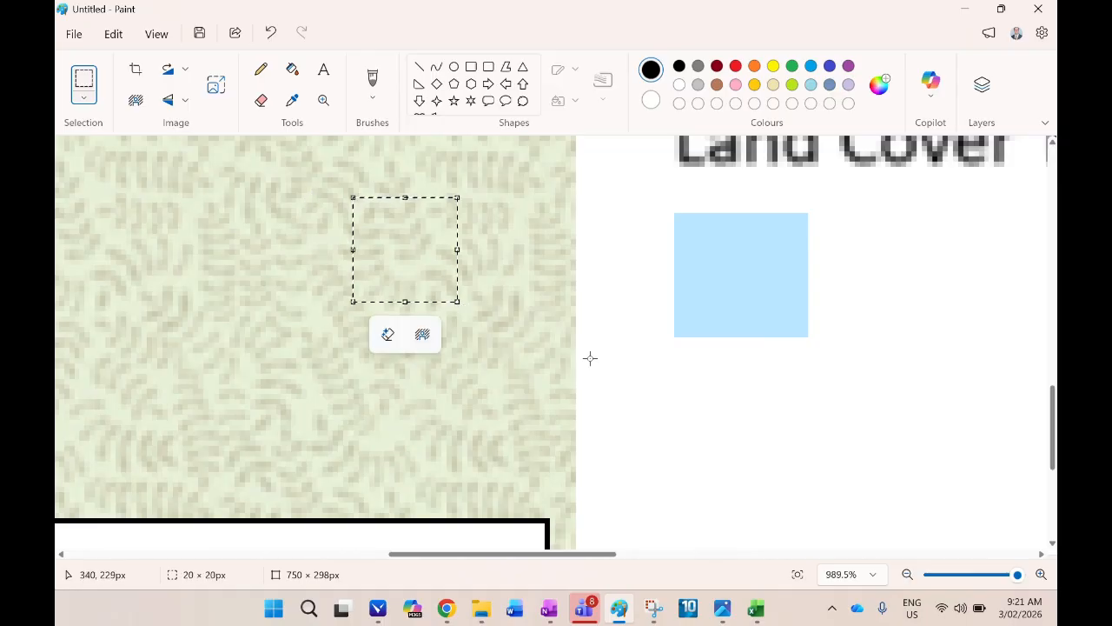
drag(658, 373, 727, 456)
key(ctrl+v)
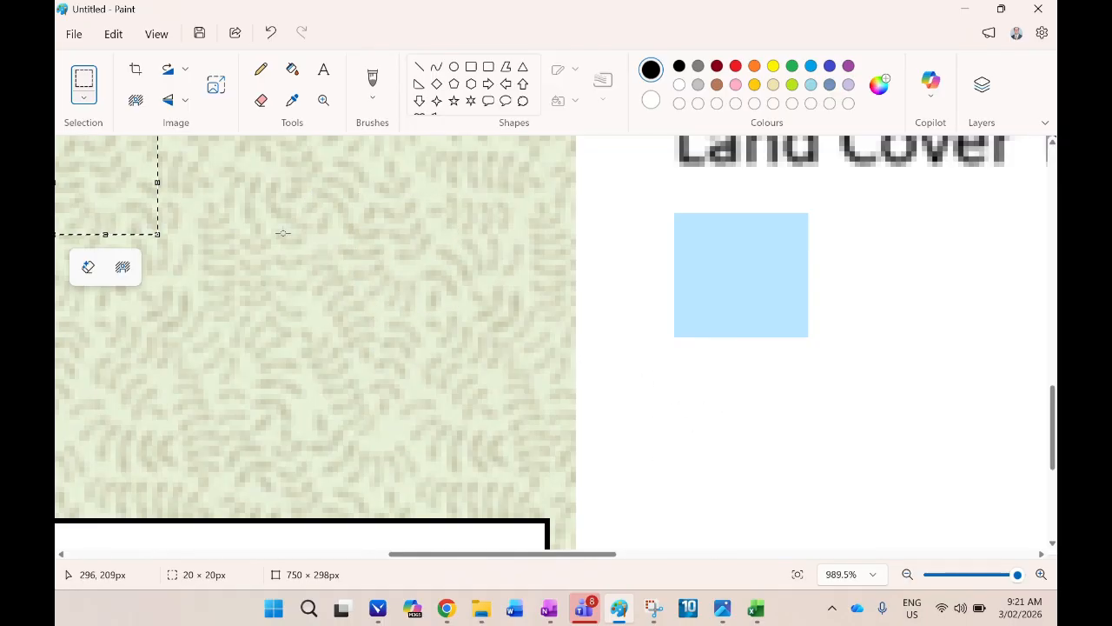
drag(92, 193, 713, 270)
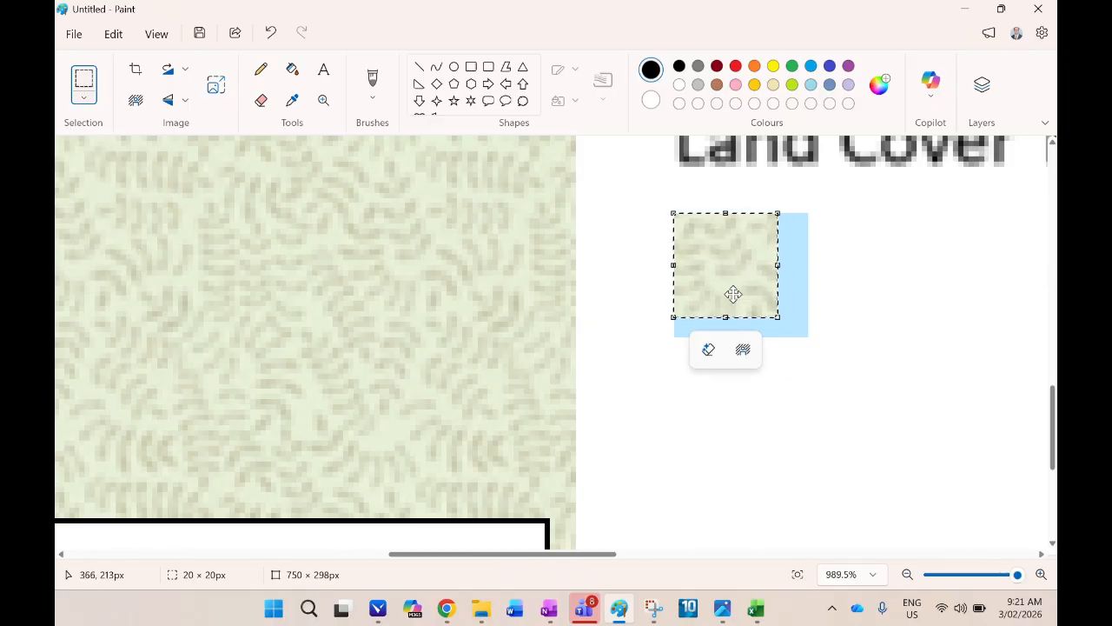
drag(777, 318, 811, 338)
drag(745, 256, 743, 421)
click(913, 365)
Step: Copy a 13 × 15 px patch of the pale grey land, enlarge it to 26 × 24 px, and place it below the green swatch
scroll(909, 361, down, 2)
scroll(909, 361, down, 5)
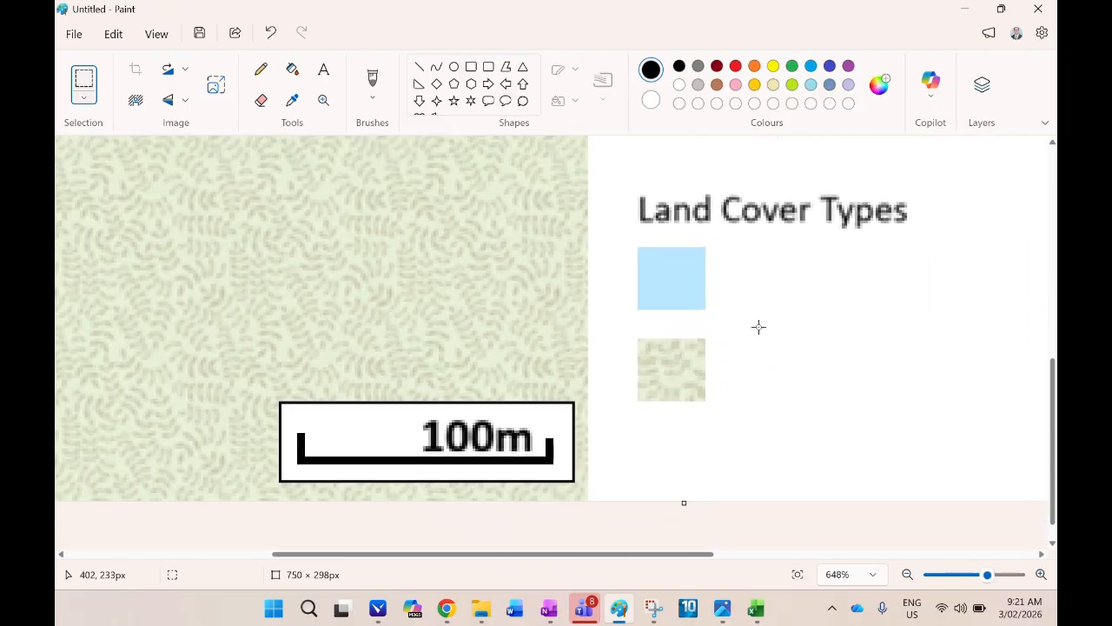
scroll(499, 279, down, 2)
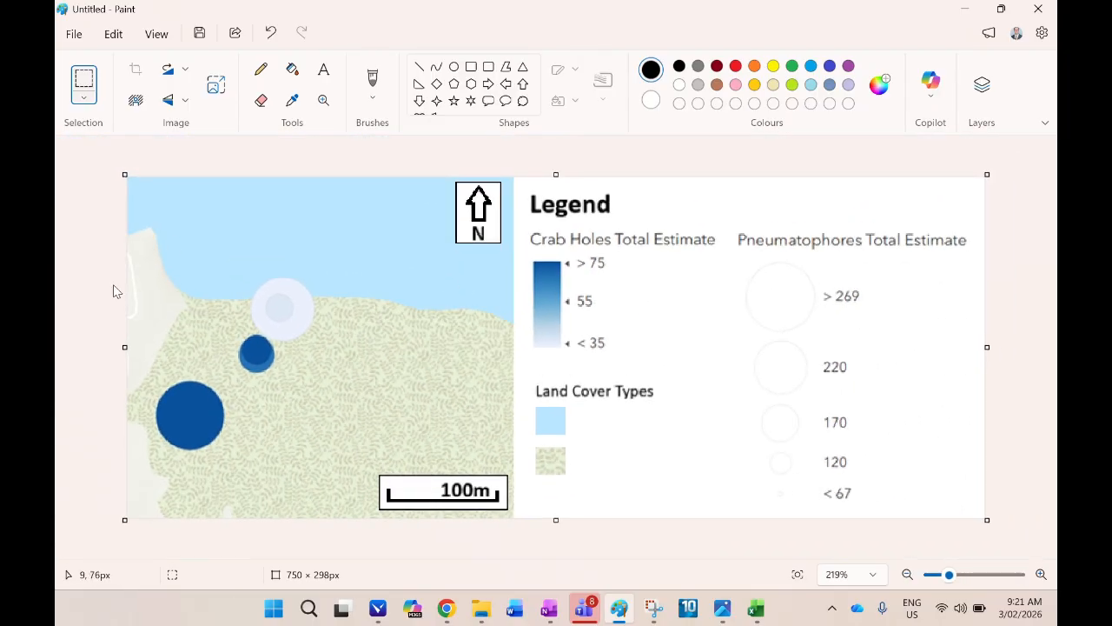
drag(141, 296, 163, 319)
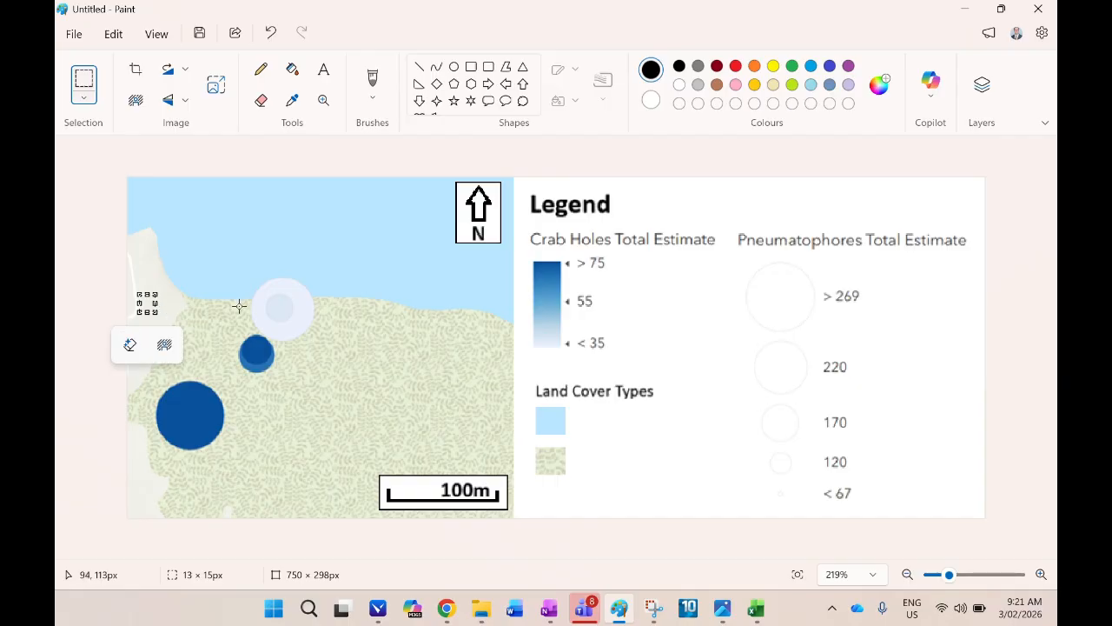
scroll(649, 422, up, 6)
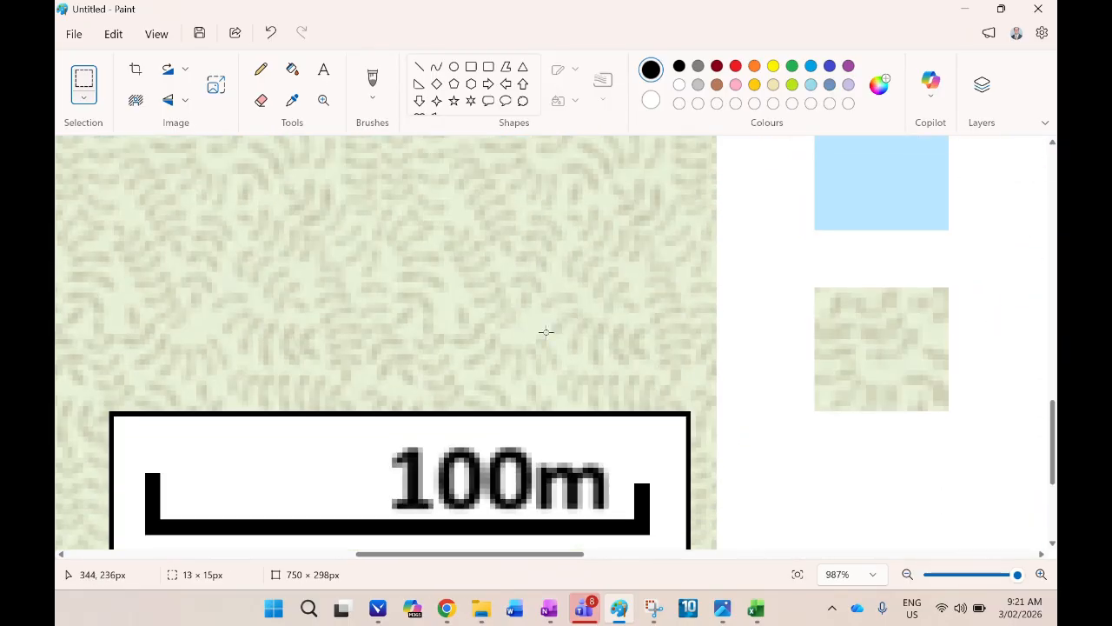
scroll(546, 331, up, 3)
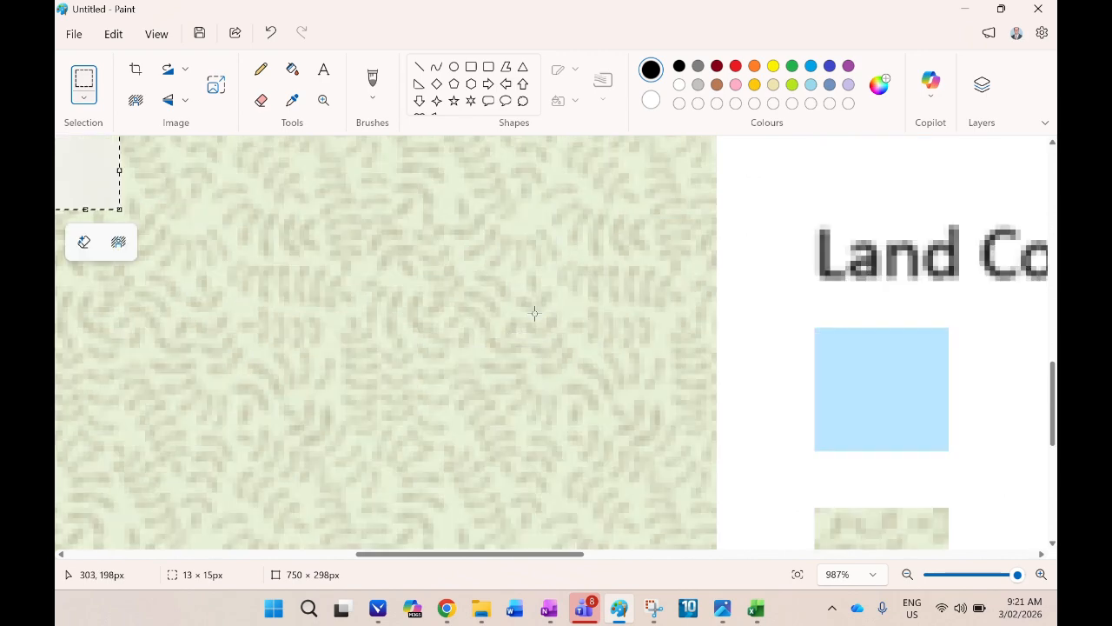
drag(76, 189, 833, 375)
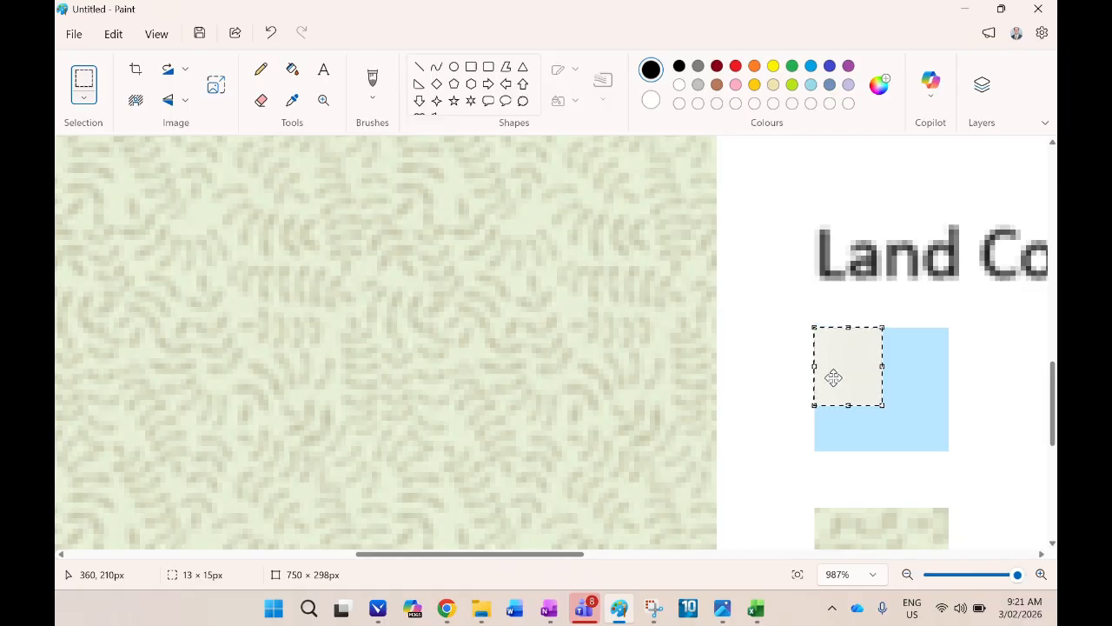
drag(883, 405, 953, 456)
scroll(980, 434, down, 2)
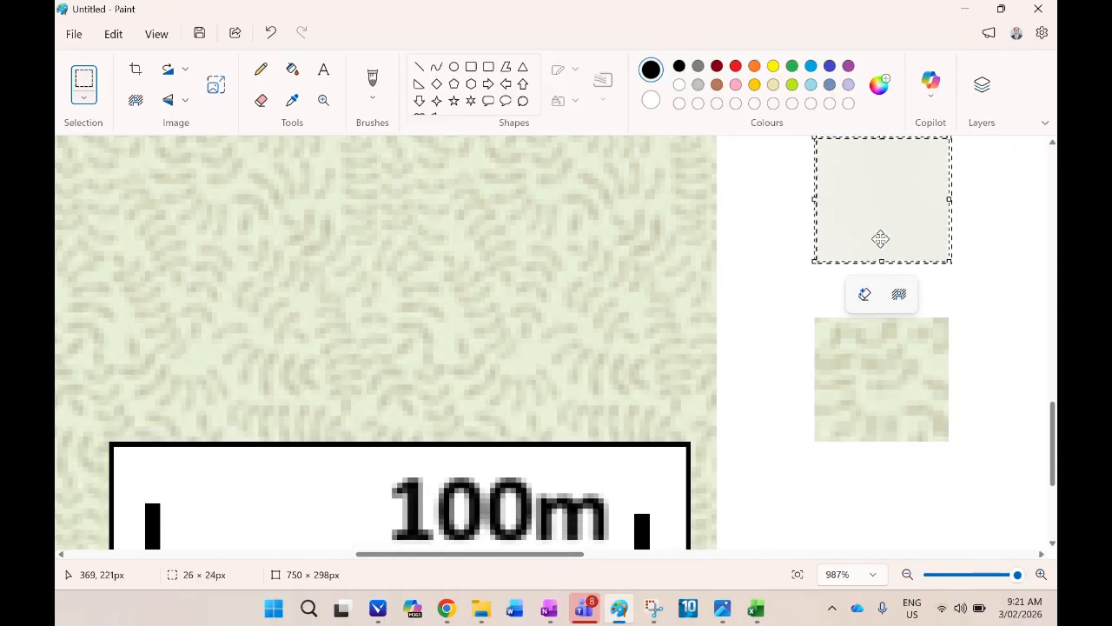
drag(880, 231, 892, 465)
scroll(898, 433, down, 2)
drag(895, 322, 884, 406)
scroll(959, 403, down, 3)
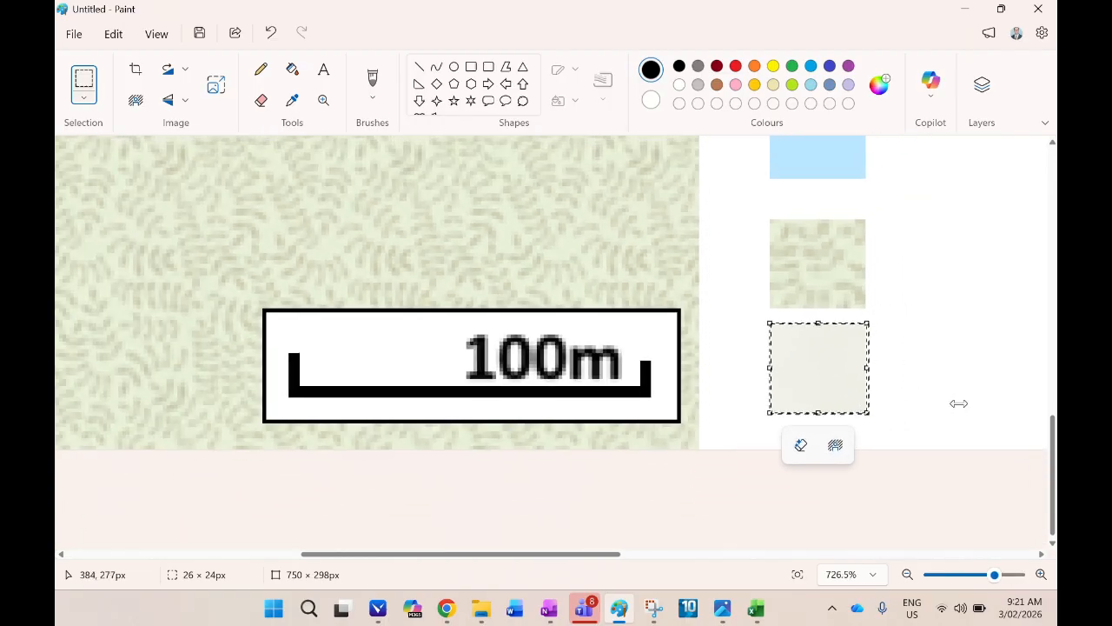
drag(796, 380, 800, 398)
click(863, 355)
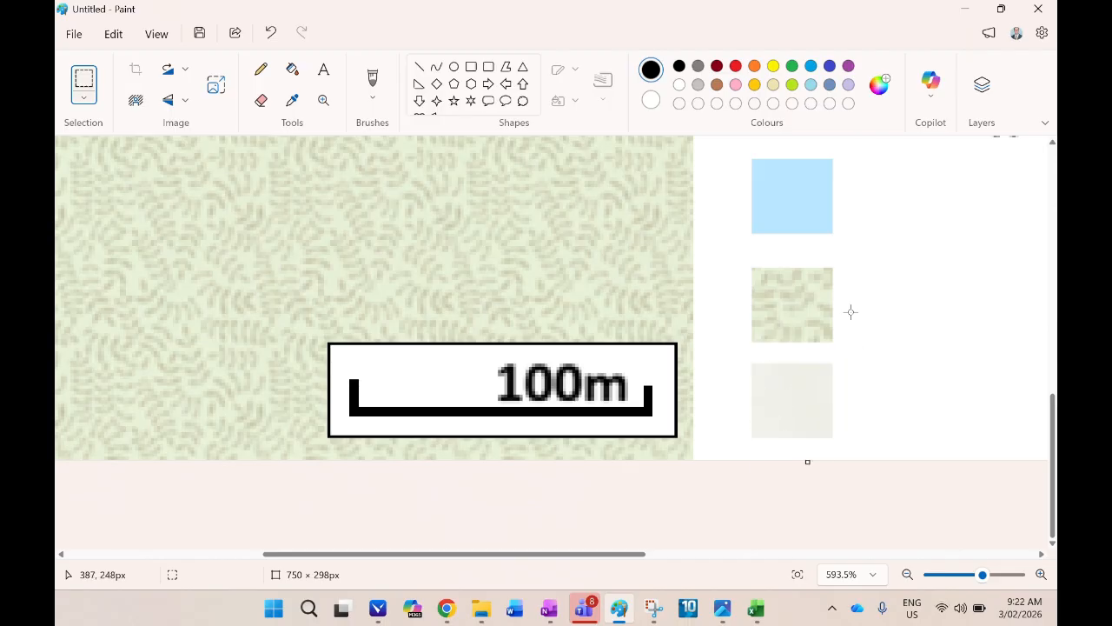
scroll(851, 312, down, 2)
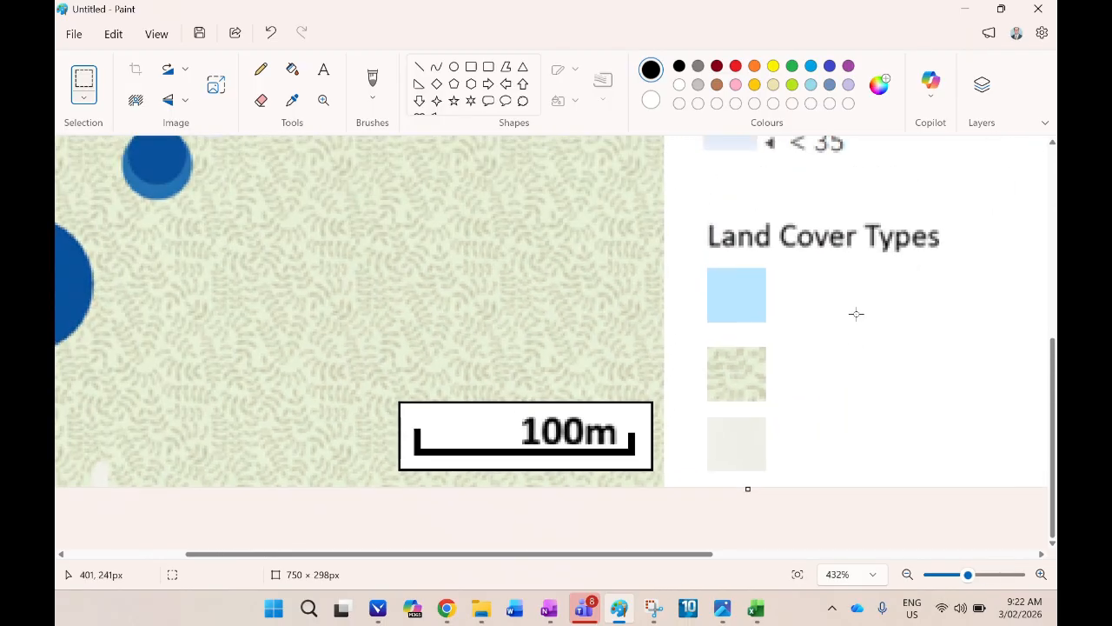
click(488, 67)
drag(708, 270, 764, 320)
key(Delete)
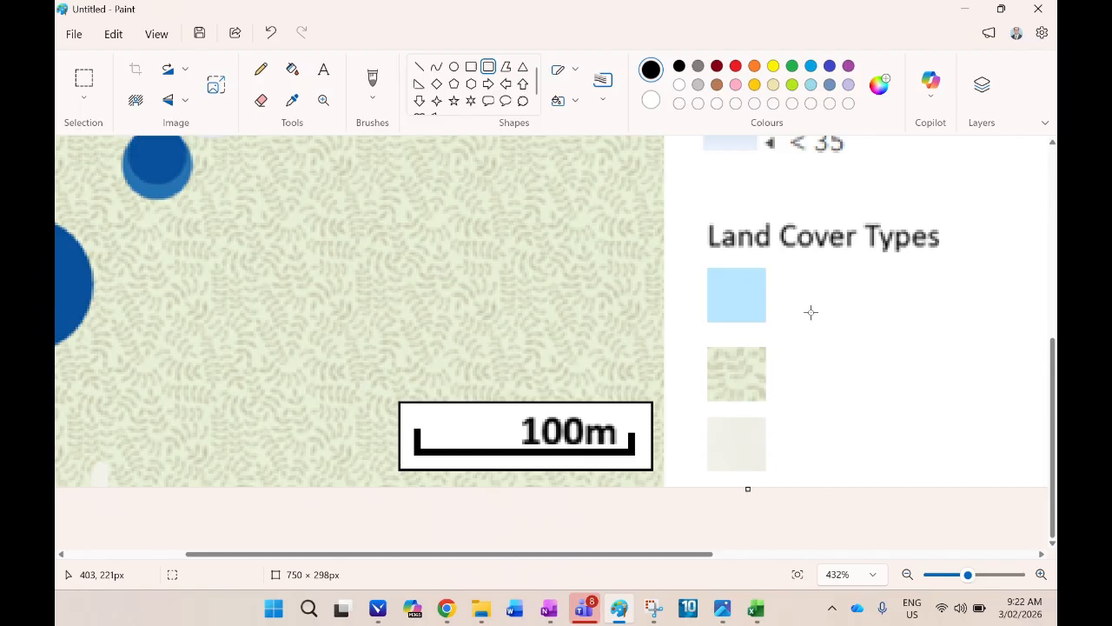
Step: Outline the blue swatch with a thin black square-cornered rectangle of about 26 × 25 px
click(470, 66)
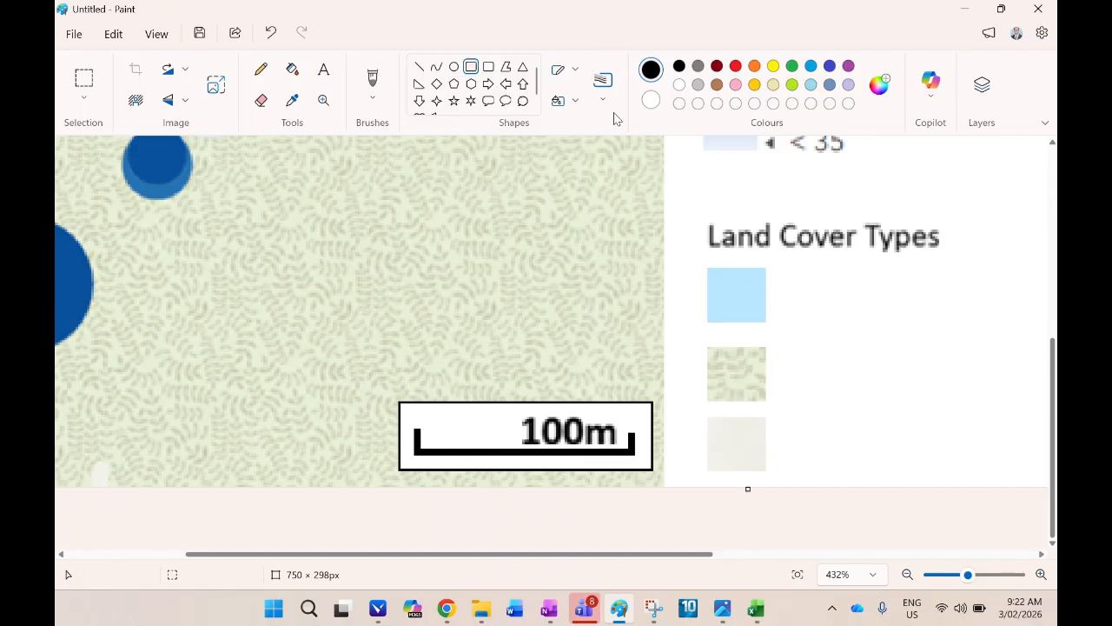
click(602, 79)
click(612, 137)
drag(708, 267, 770, 323)
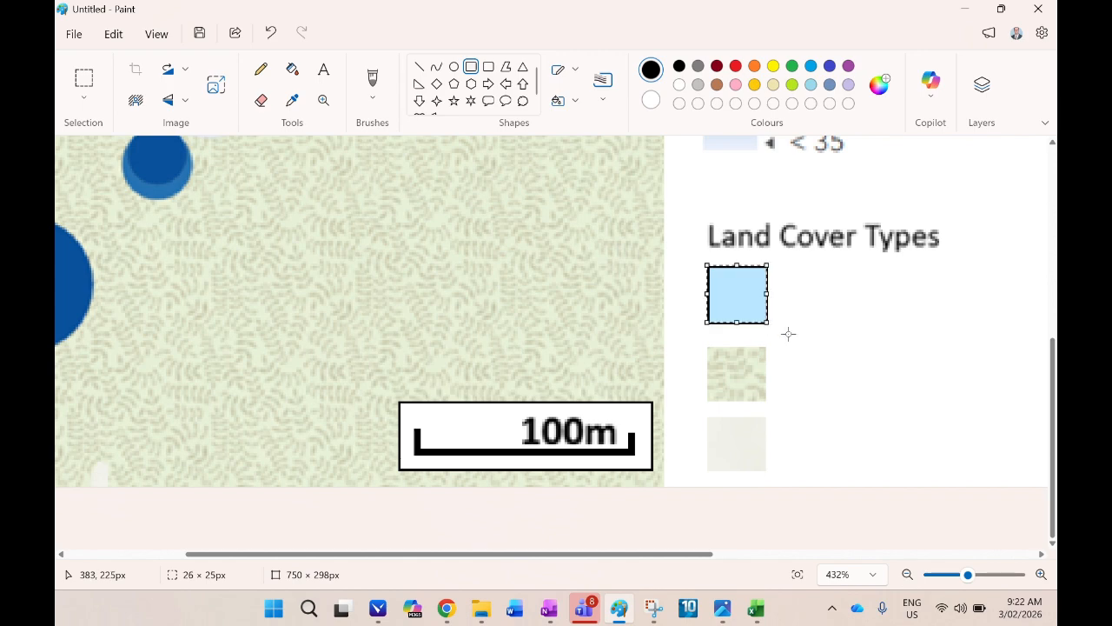
click(788, 333)
Step: Outline the green patterned swatch and the pale grey swatch with matching black rectangles fitted to their edges
drag(707, 347, 766, 401)
drag(735, 341, 737, 347)
click(799, 402)
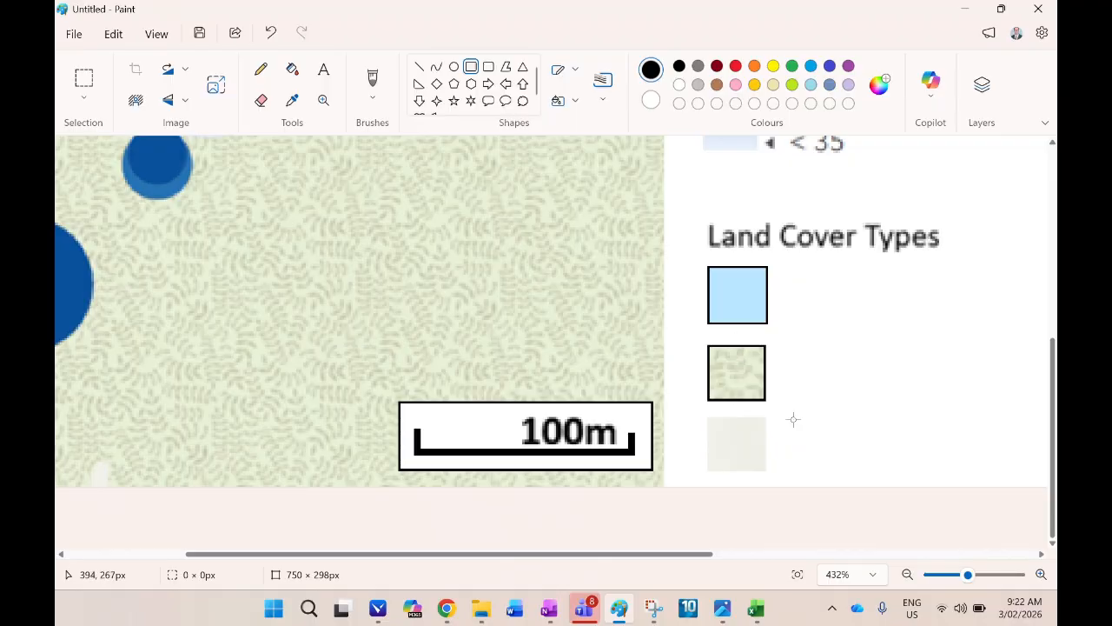
mouse_move(792, 419)
mouse_down()
mouse_move(841, 467)
mouse_move(780, 439)
mouse_move(734, 437)
mouse_up()
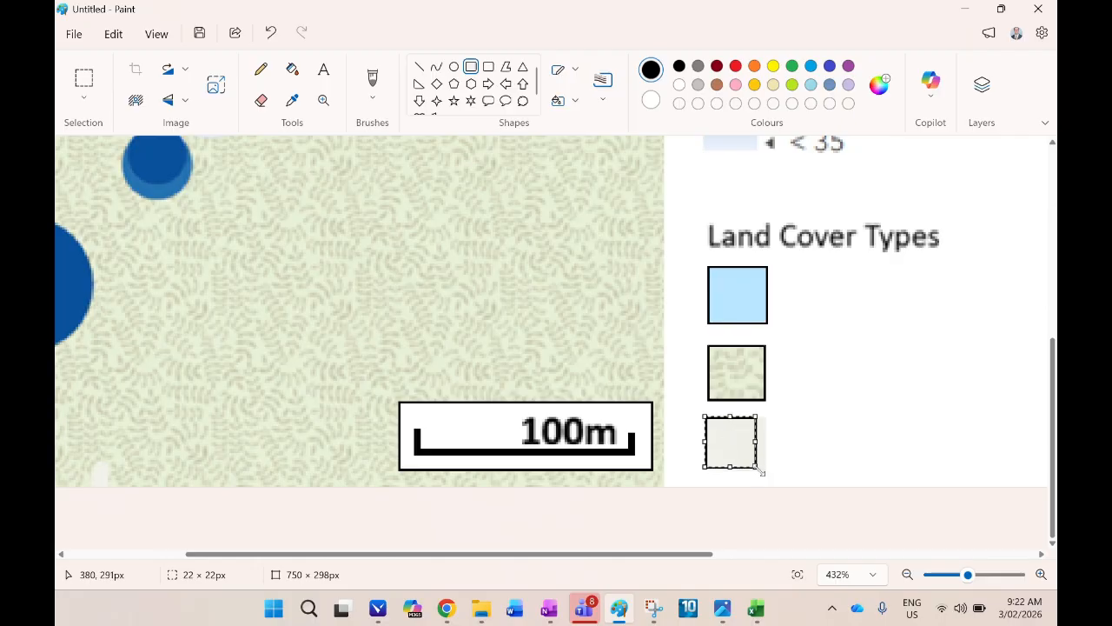
drag(762, 472, 769, 475)
click(844, 442)
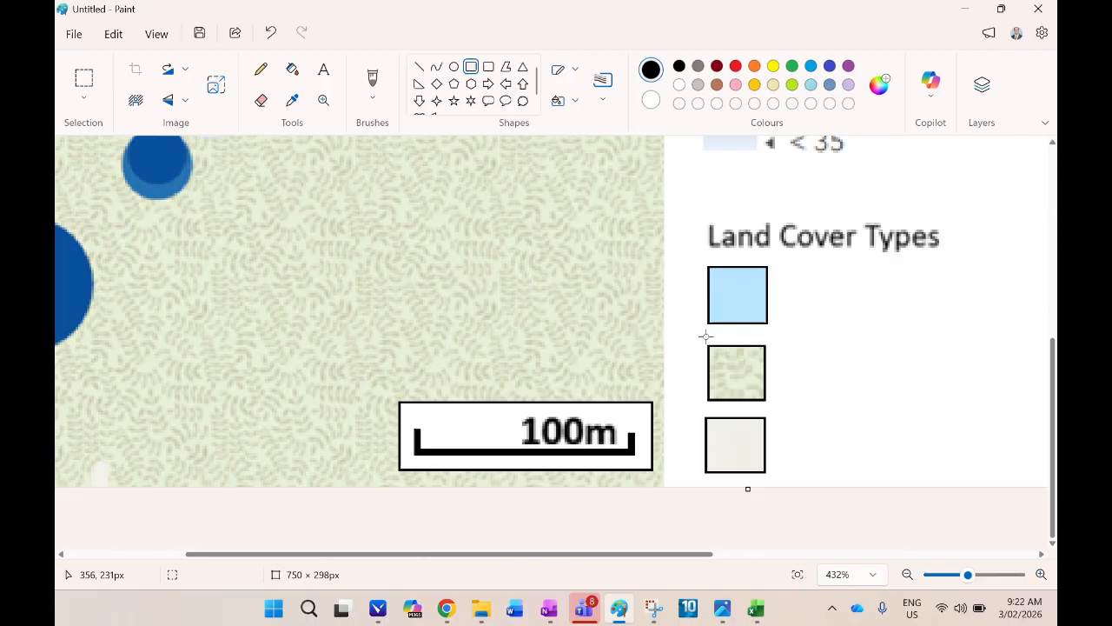
Step: Move the outlined green and pale grey swatches slightly so all three swatches are evenly spaced and aligned in a column
drag(705, 336, 768, 415)
key(ctrl+z)
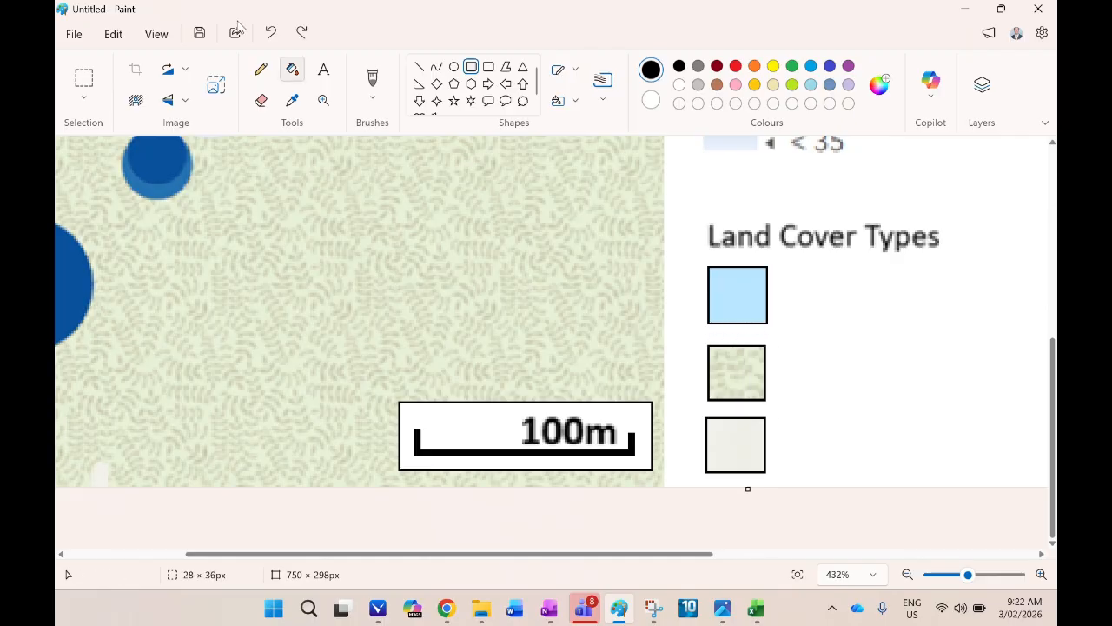
click(85, 79)
drag(701, 335, 776, 404)
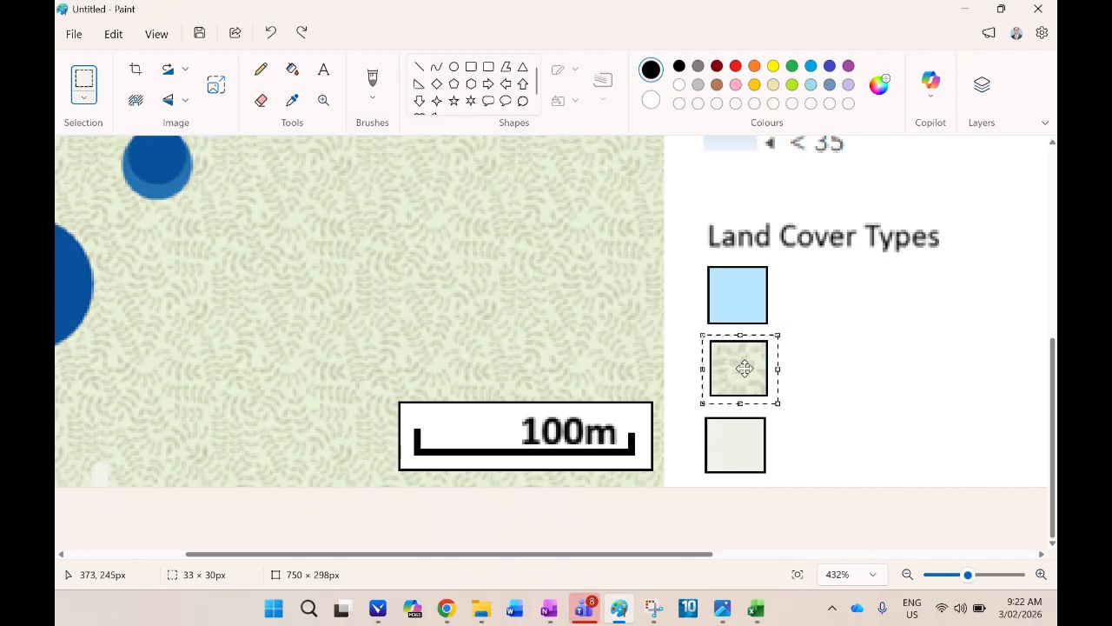
click(810, 429)
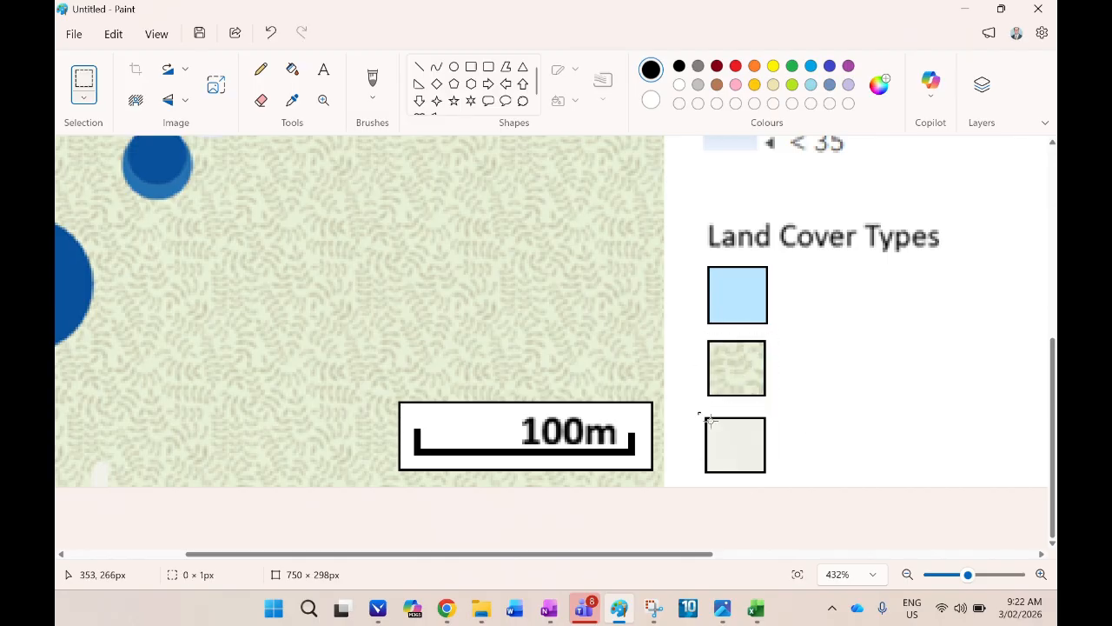
drag(710, 419, 771, 481)
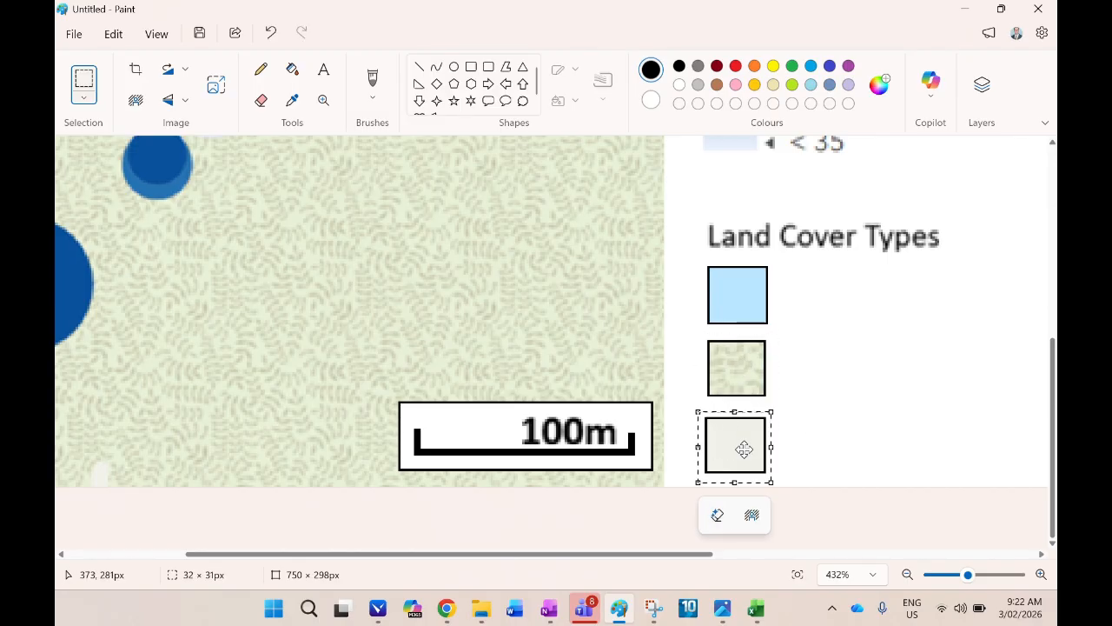
click(881, 378)
Step: Add the label "Brisbane River" in 10-point Calibri and align it beside the blue swatch
scroll(882, 376, down, 2)
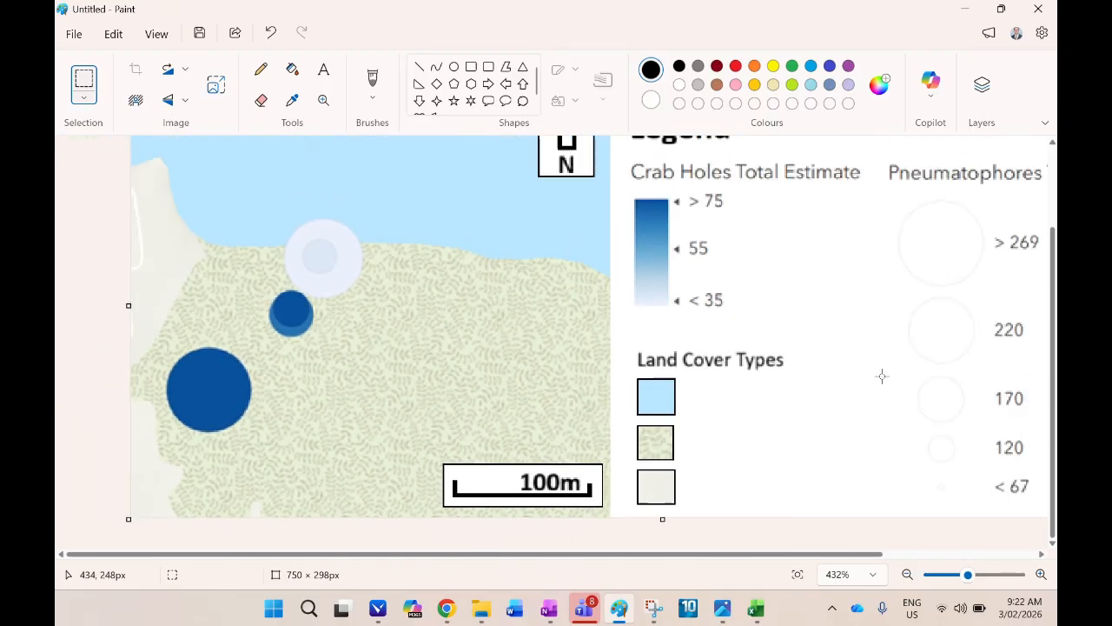
scroll(882, 375, down, 3)
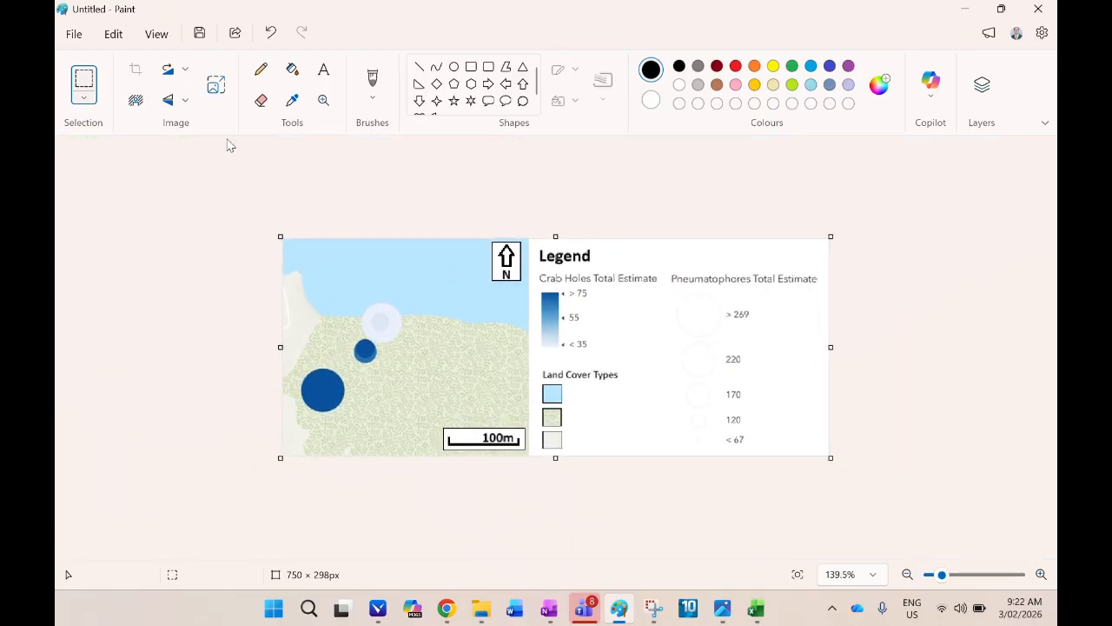
click(323, 70)
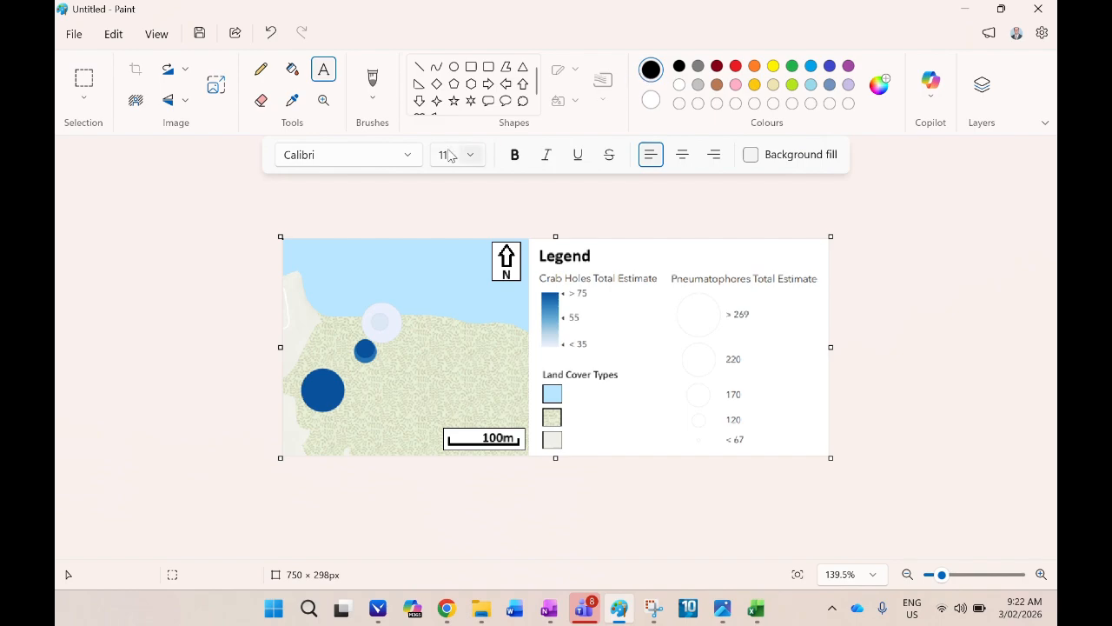
click(473, 160)
click(447, 244)
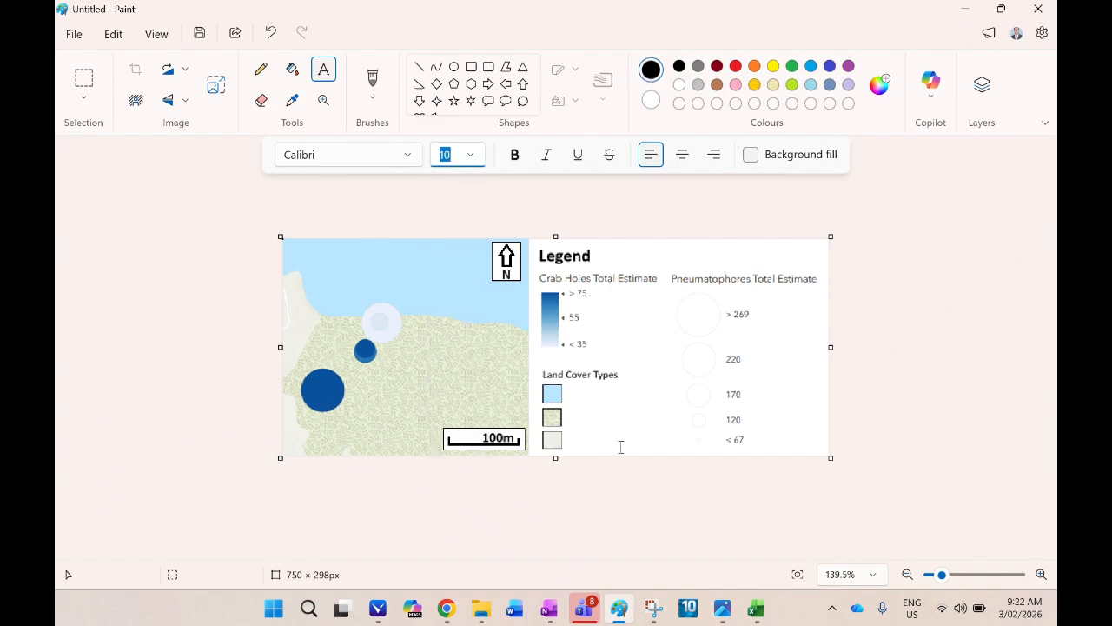
click(566, 389)
text(Brisbane River)
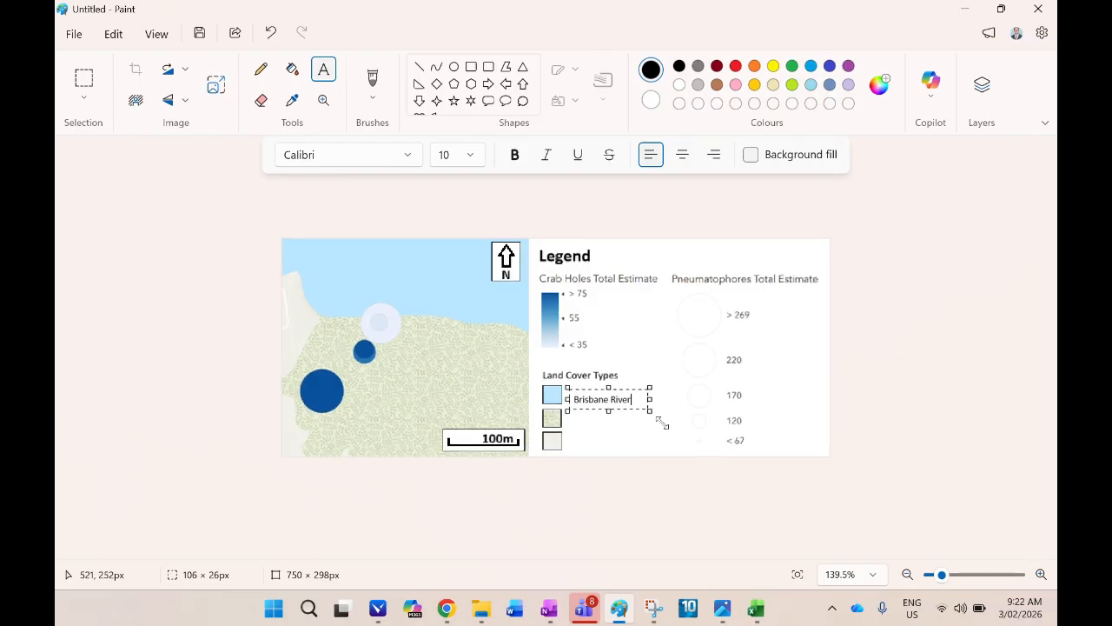
scroll(619, 413, up, 3)
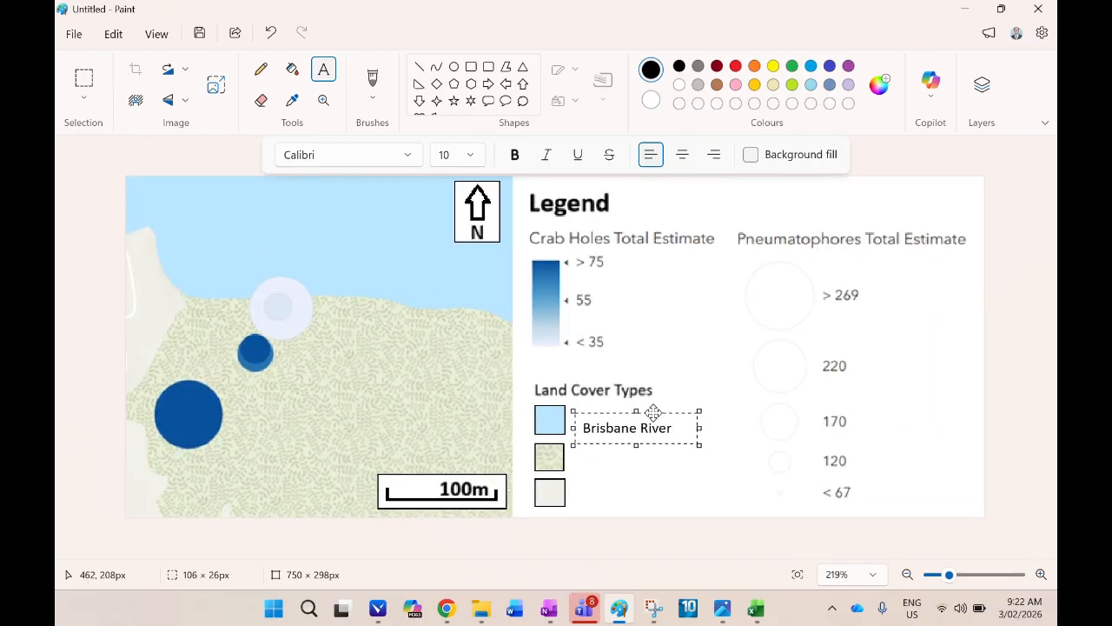
drag(648, 406, 643, 406)
click(685, 457)
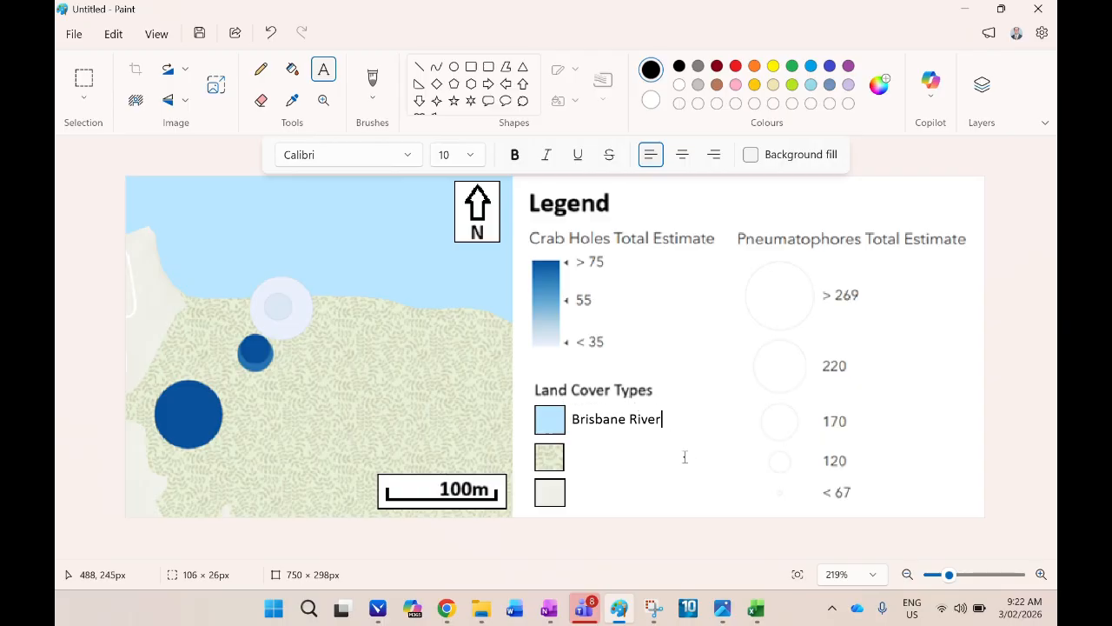
Step: Add the label "Mangrove Forest" and align it beside the green patterned swatch
click(591, 462)
text(Mangrove F)
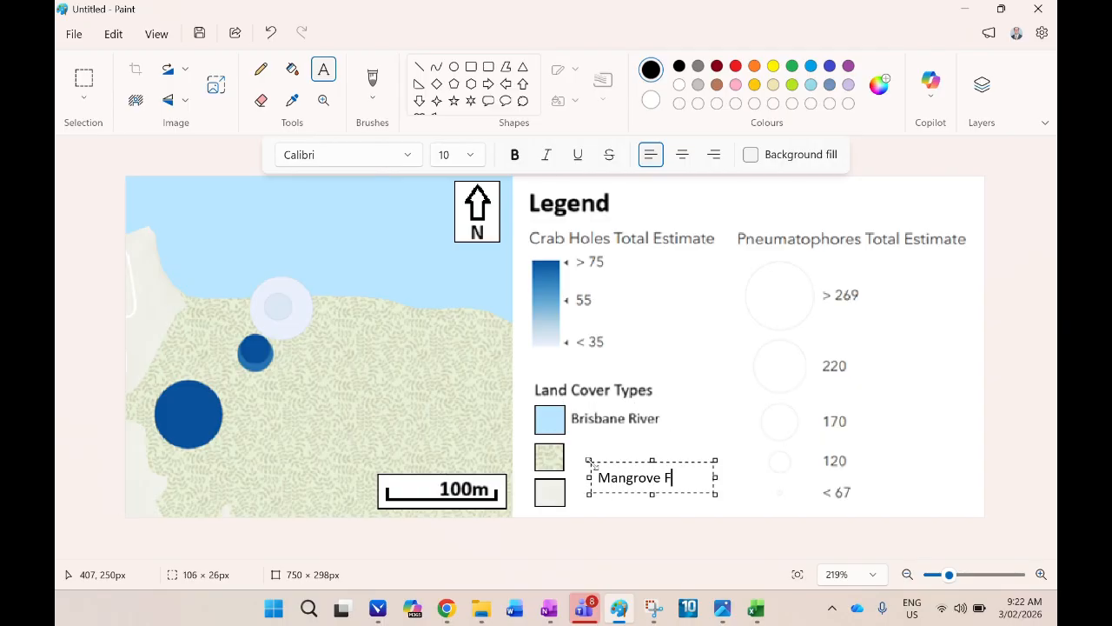
text(orest)
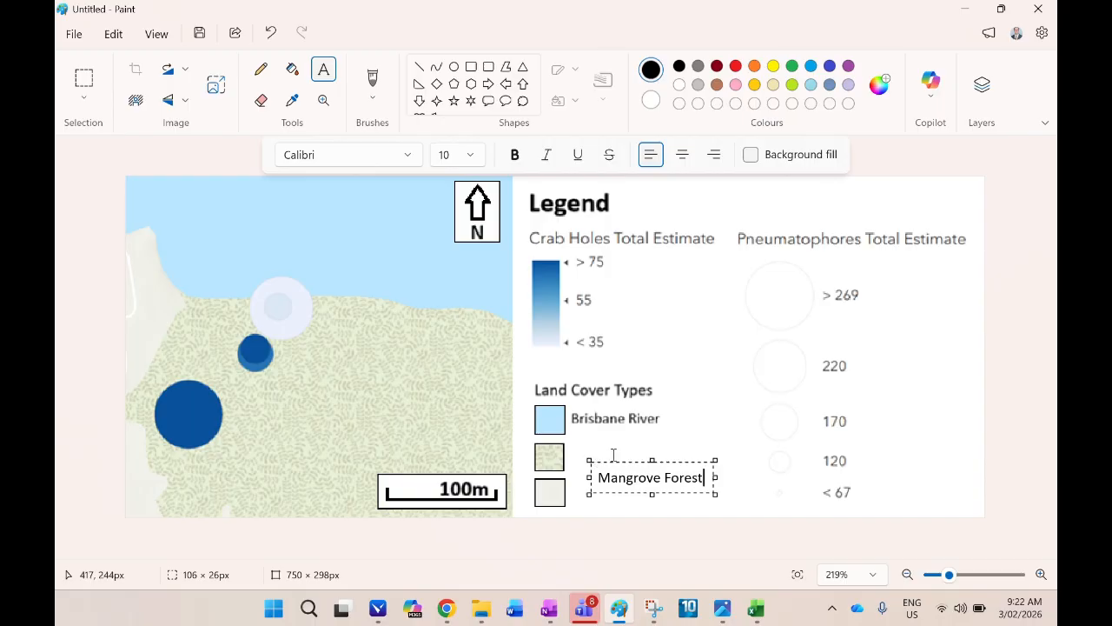
drag(674, 465, 648, 442)
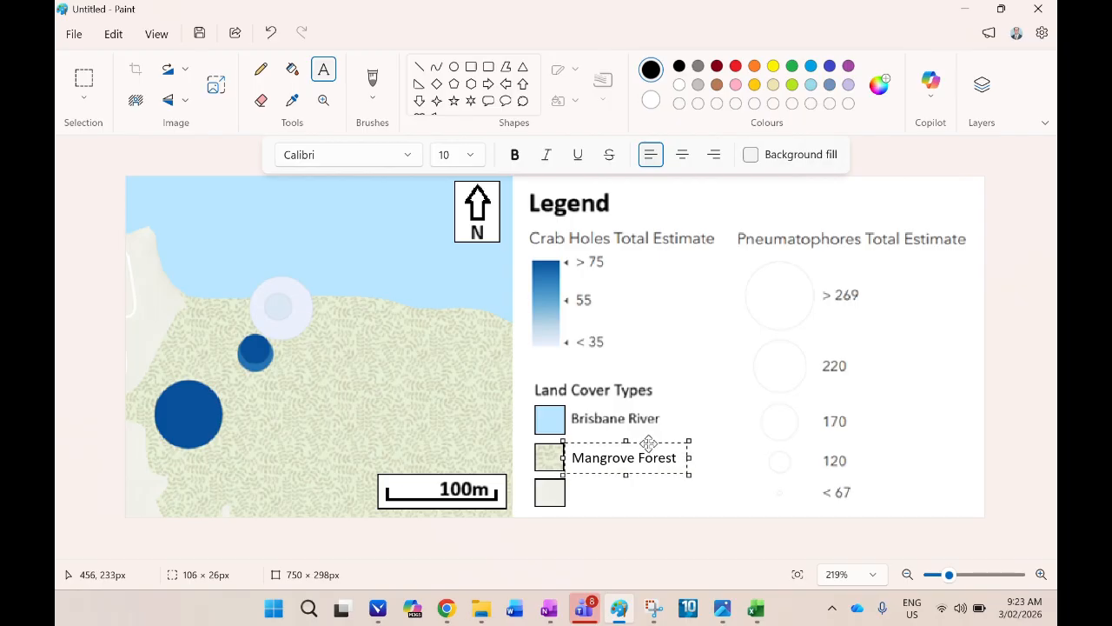
click(705, 372)
Step: Add the label "Anthropogenic" and place it beside the pale grey swatch, aligned under the other labels
click(705, 372)
text(A)
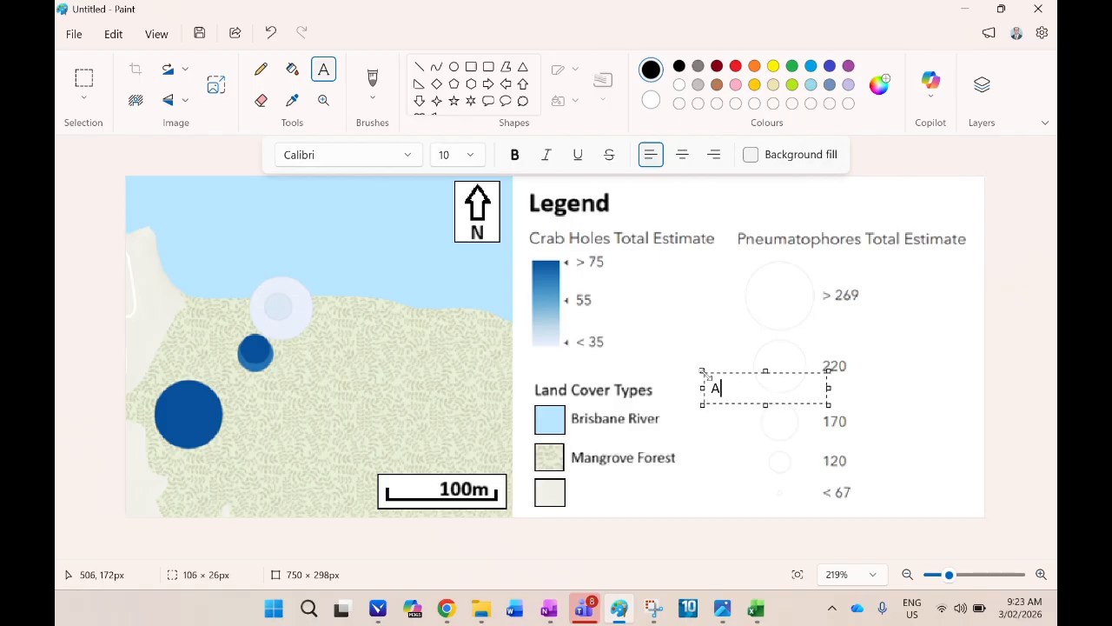
text(nthropogenic)
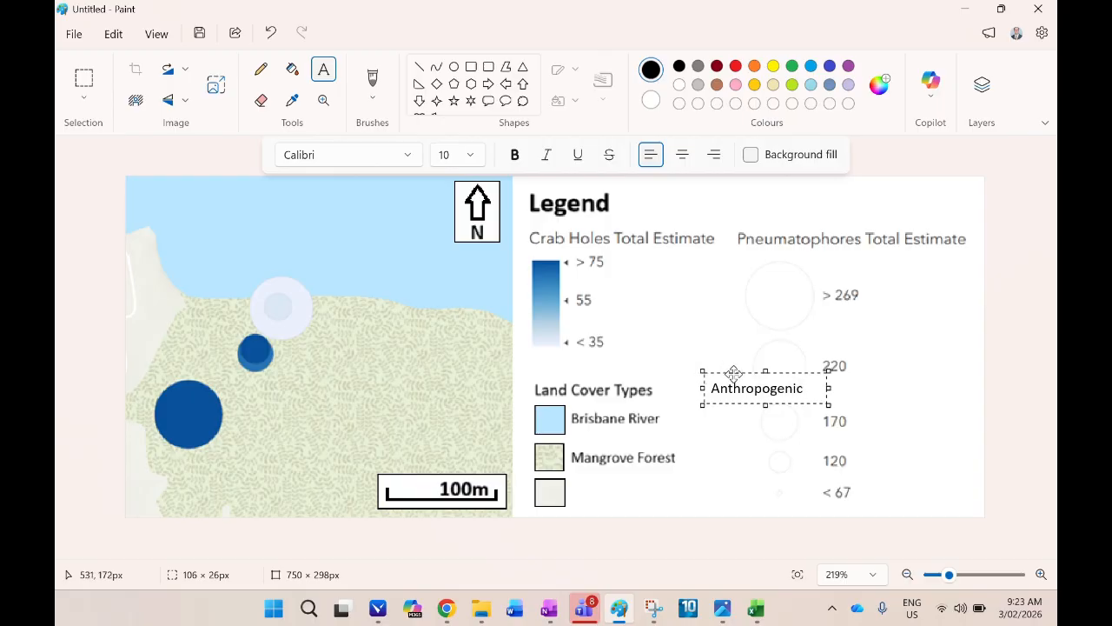
drag(735, 374, 594, 478)
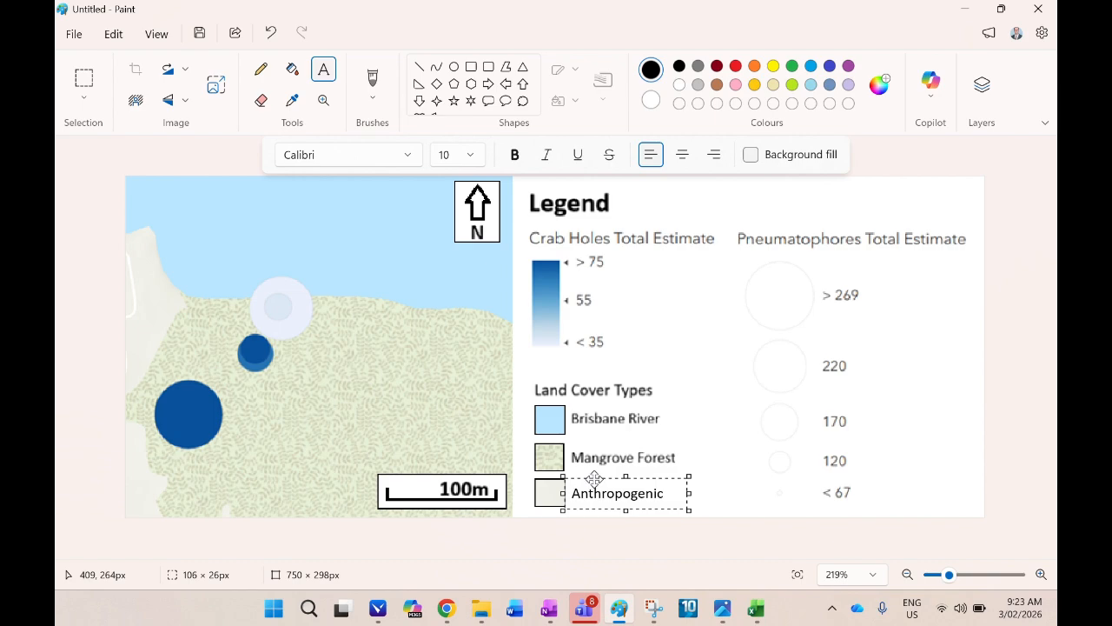
click(738, 440)
scroll(732, 426, down, 3)
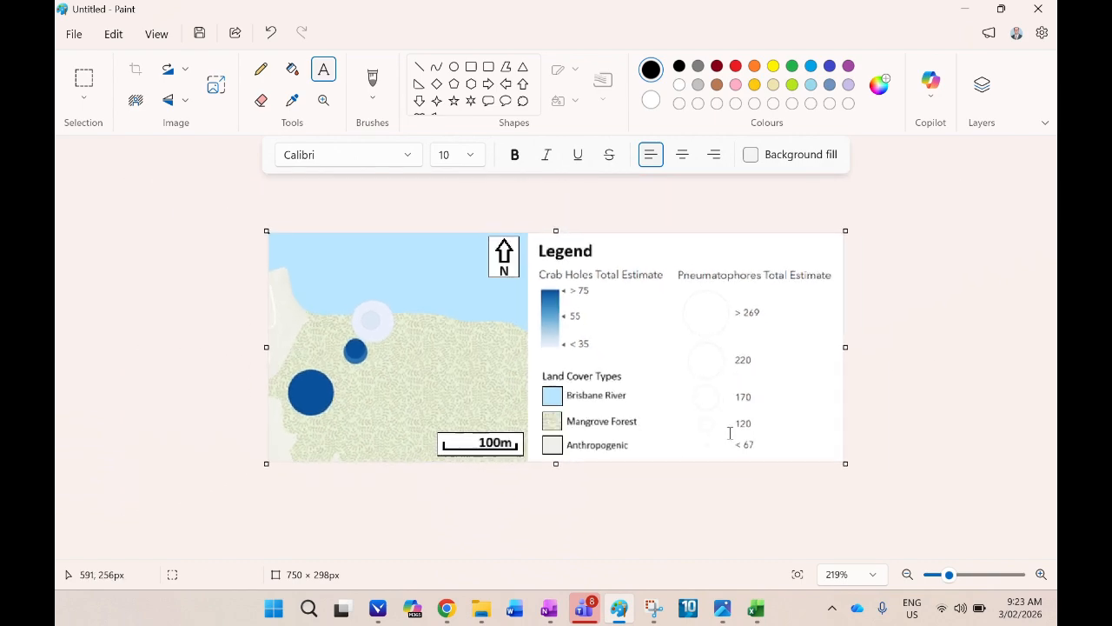
Step: Add the text "Land Cover" directly after "Anthropogenic" on the same line of the legend
scroll(628, 394, up, 3)
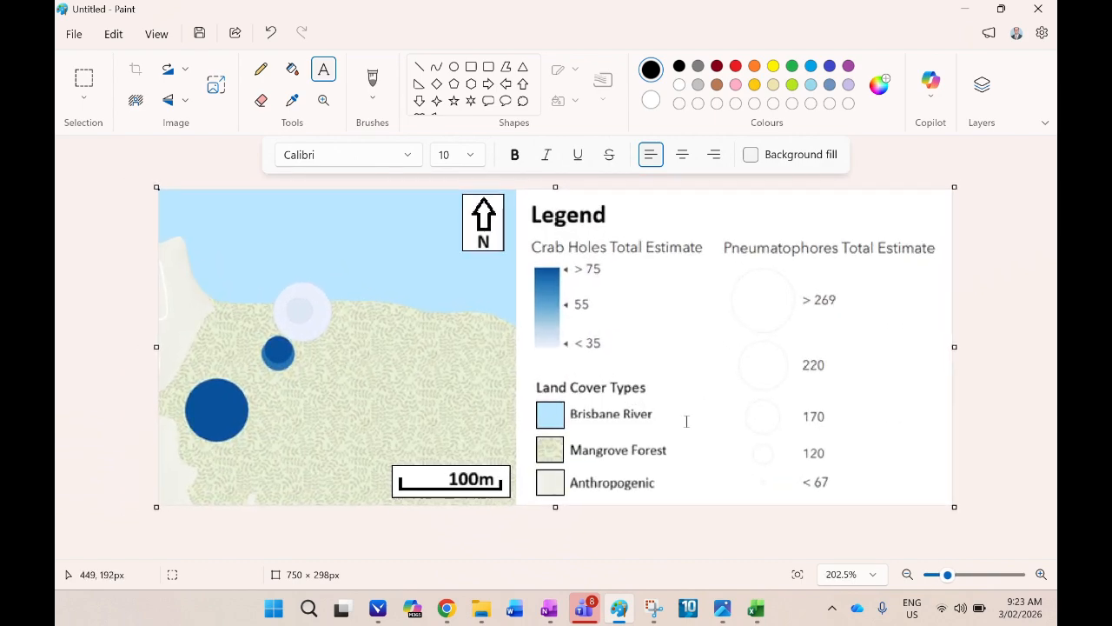
click(671, 478)
text(Land Cover)
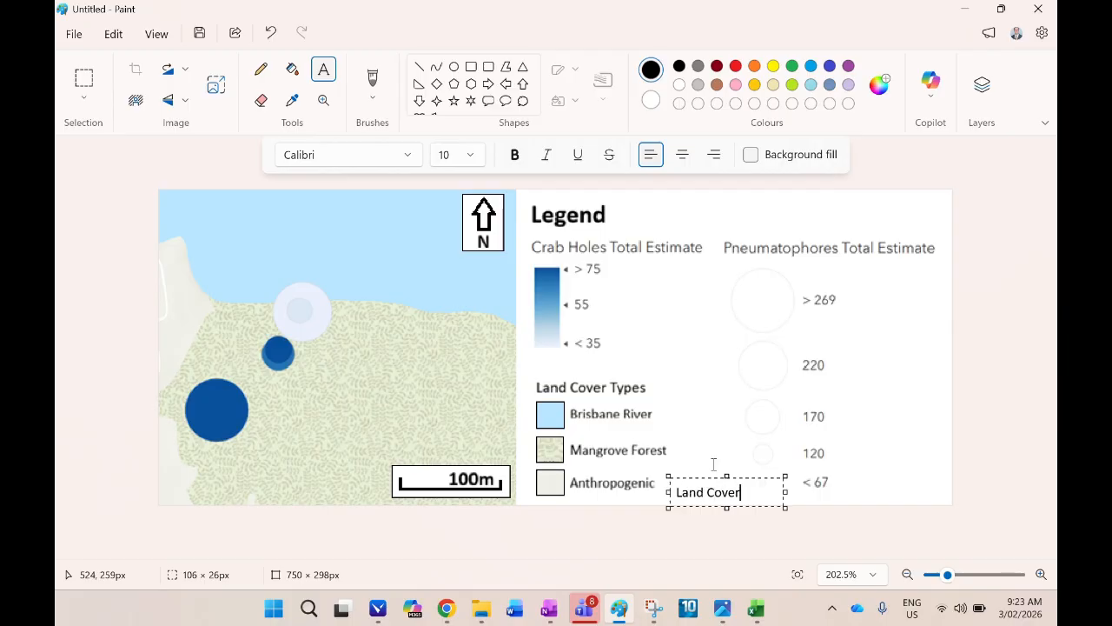
drag(708, 477, 690, 467)
click(707, 426)
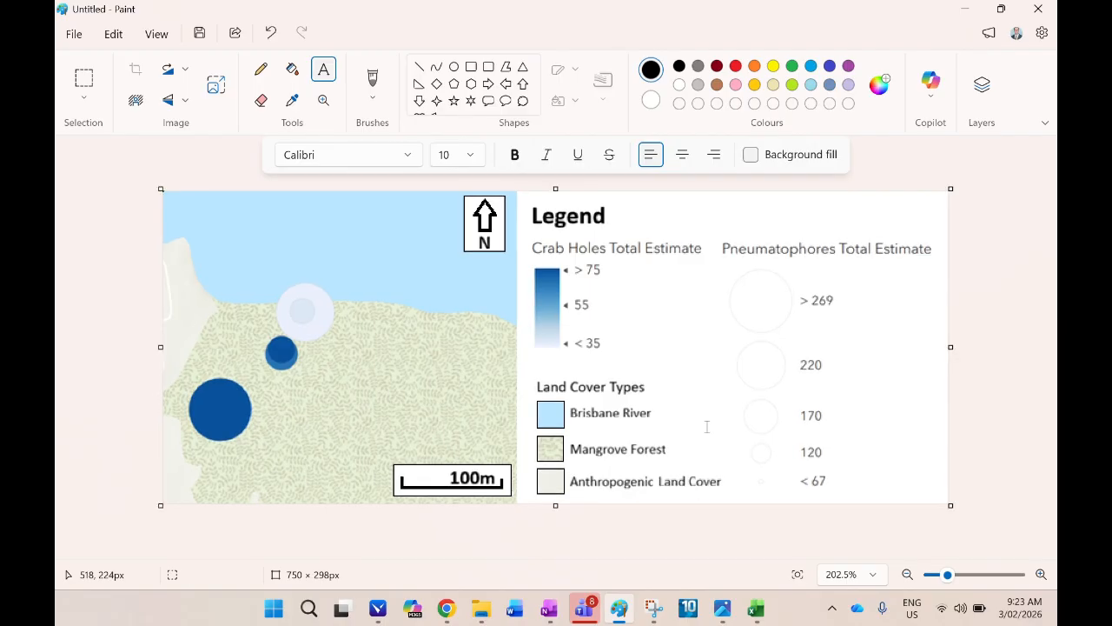
Step: Select the "Legend" heading and shift it slightly upward
scroll(707, 427, down, 1)
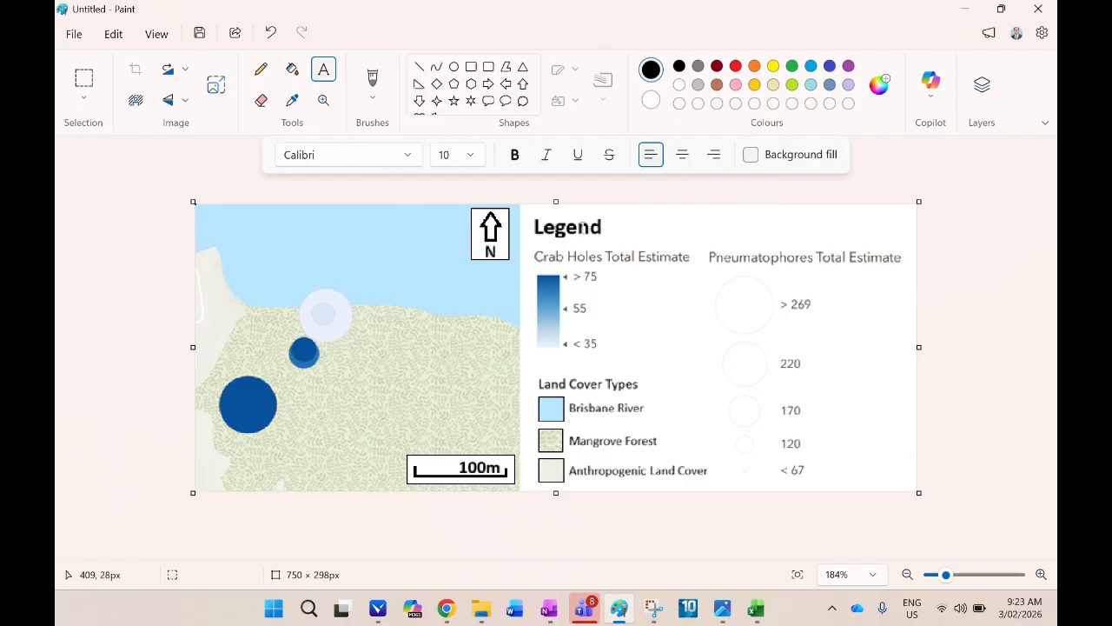
click(84, 78)
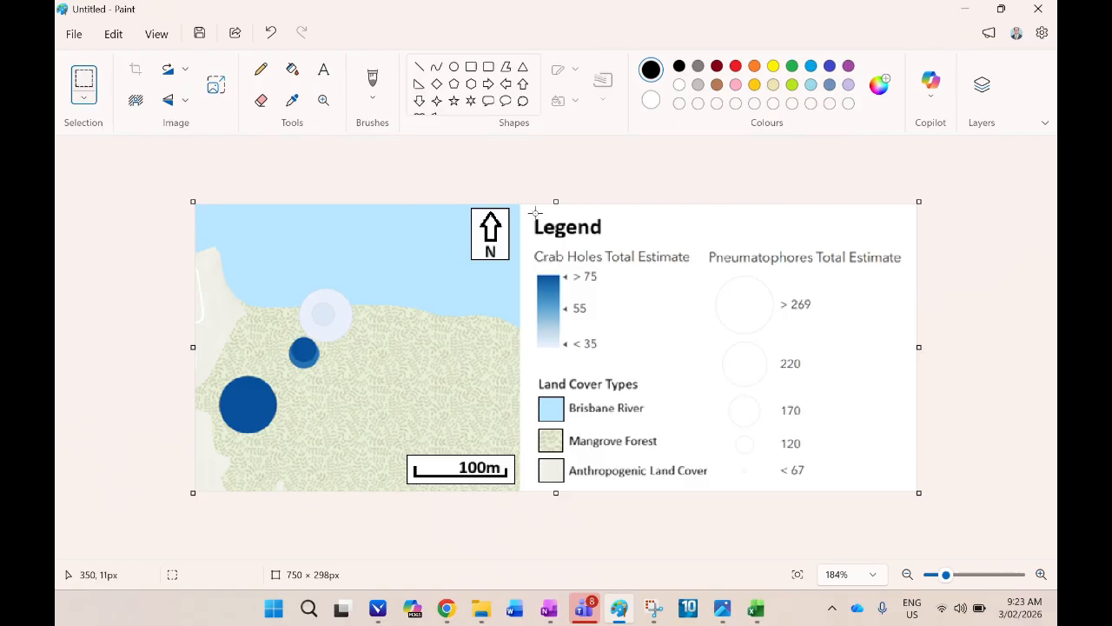
drag(534, 212, 607, 245)
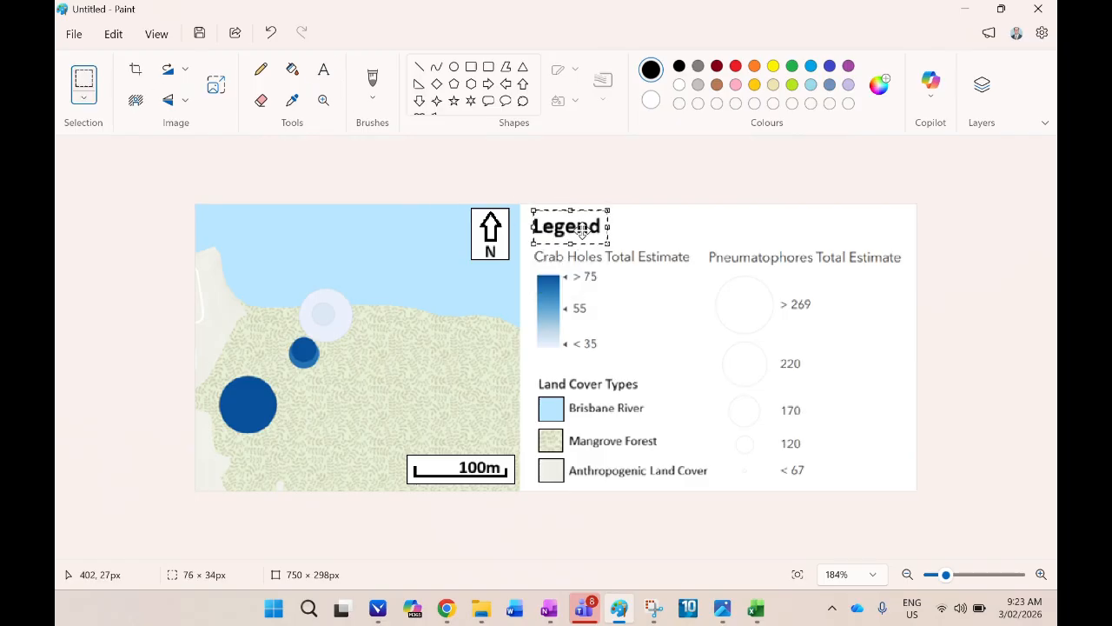
click(643, 199)
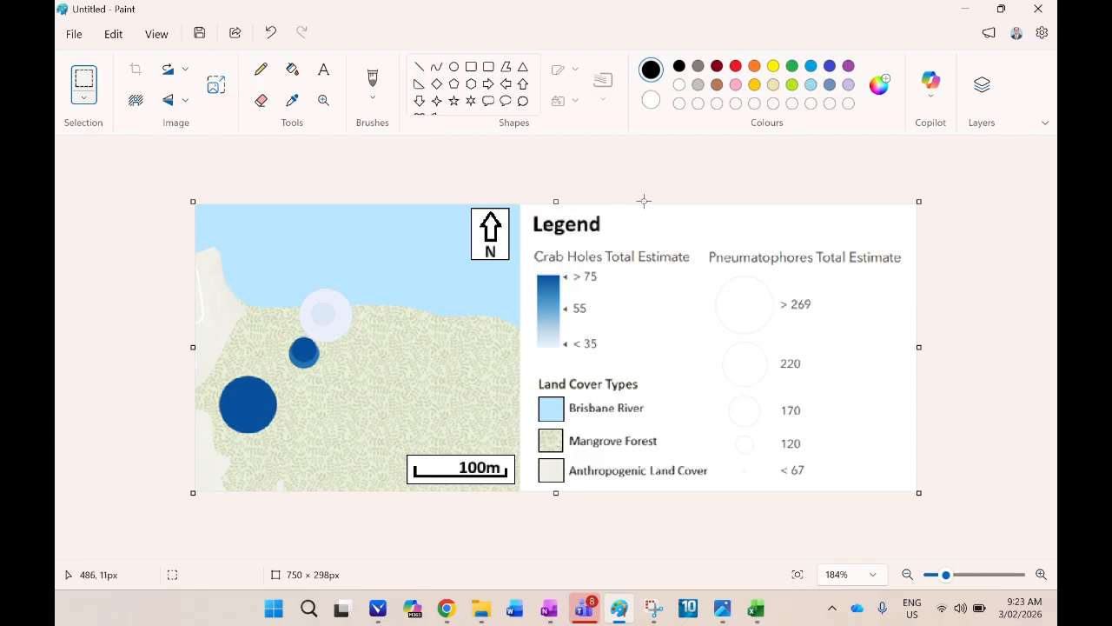
Step: Draw a black square-cornered rectangle of about 749 × 297 px as a border around the whole image
click(490, 68)
click(472, 68)
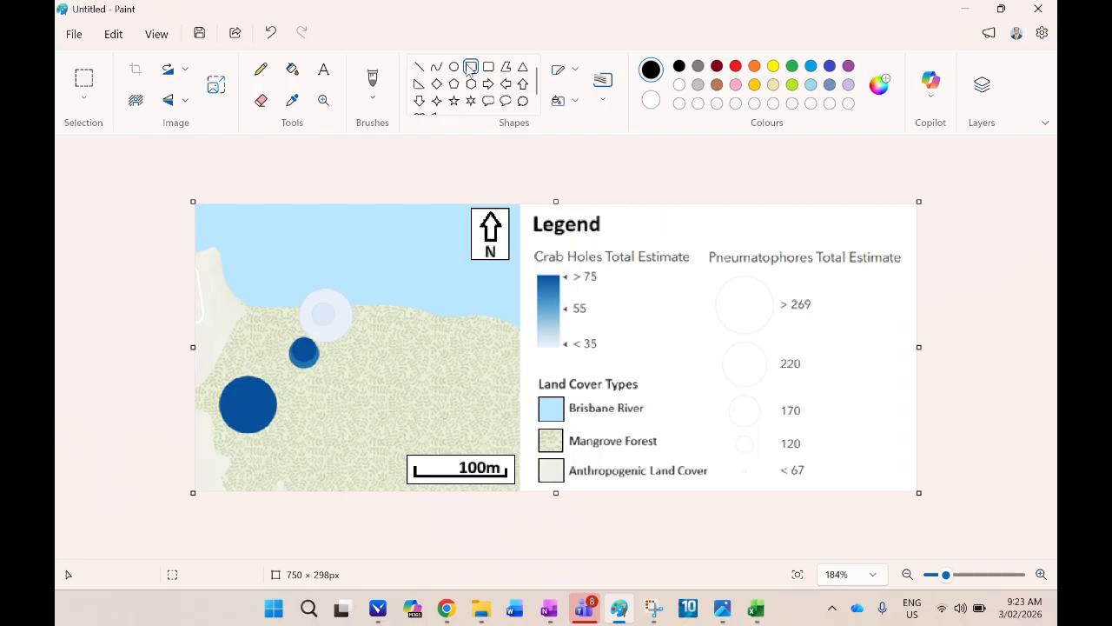
click(603, 98)
click(586, 164)
drag(206, 205, 915, 490)
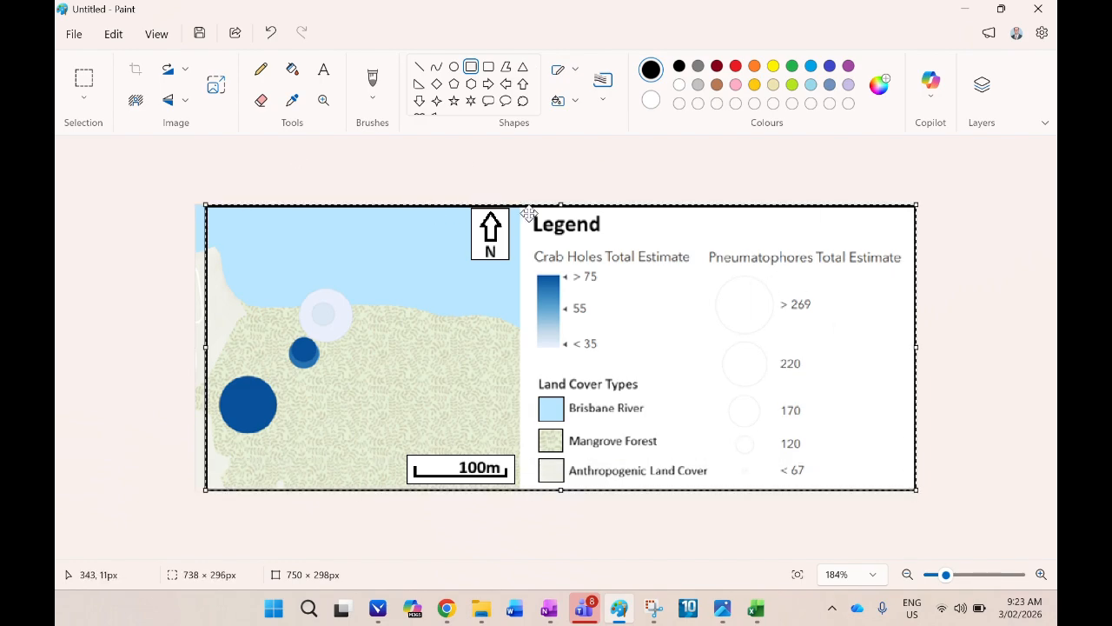
mouse_move(561, 205)
mouse_down()
mouse_move(561, 193)
mouse_move(561, 204)
mouse_up()
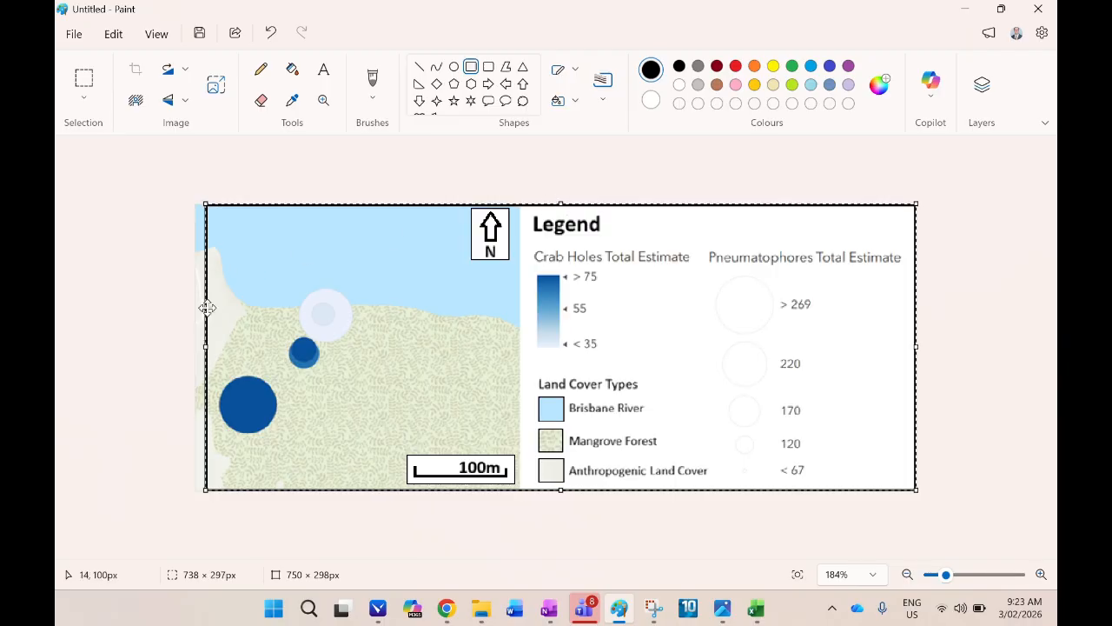
drag(206, 348, 196, 346)
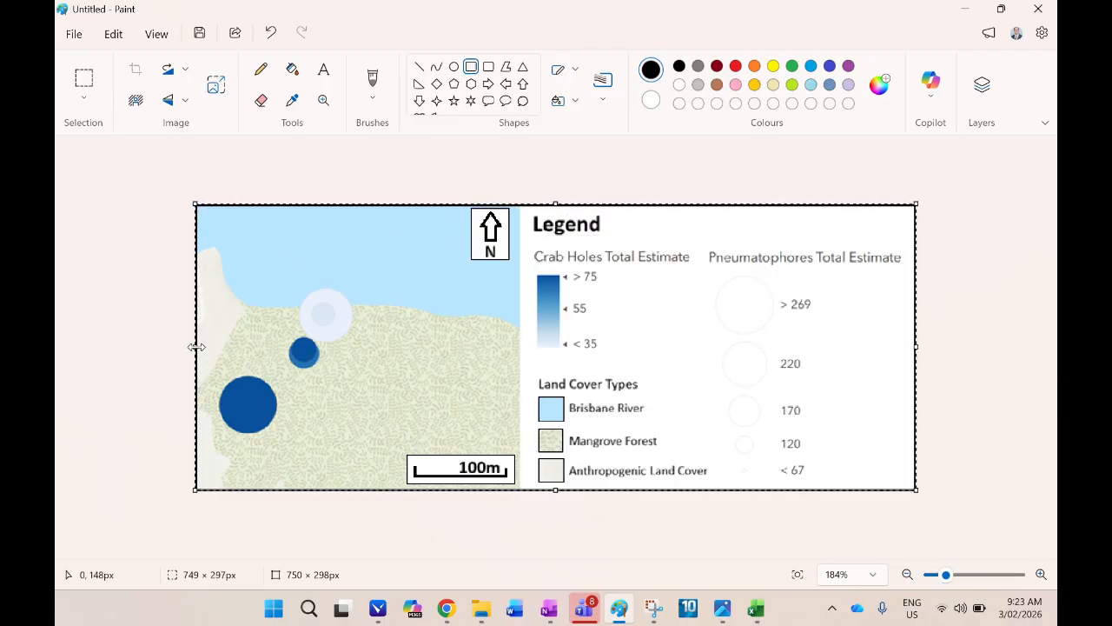
click(146, 325)
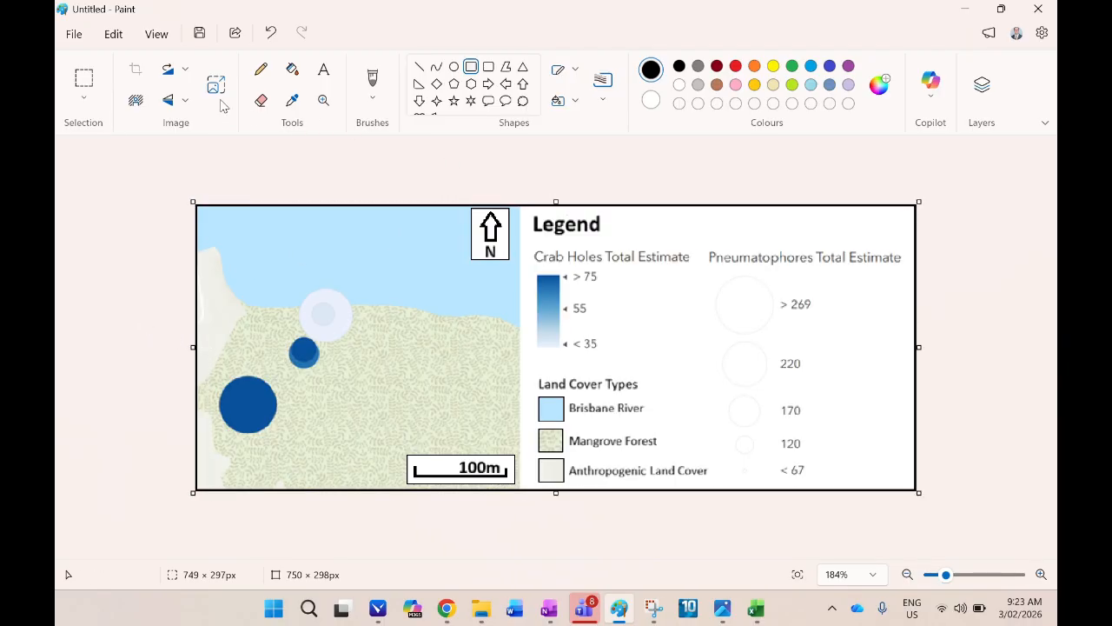
Step: Draw a straight vertical black line about 296 px long between the map and the legend
click(419, 67)
scroll(526, 232, up, 2)
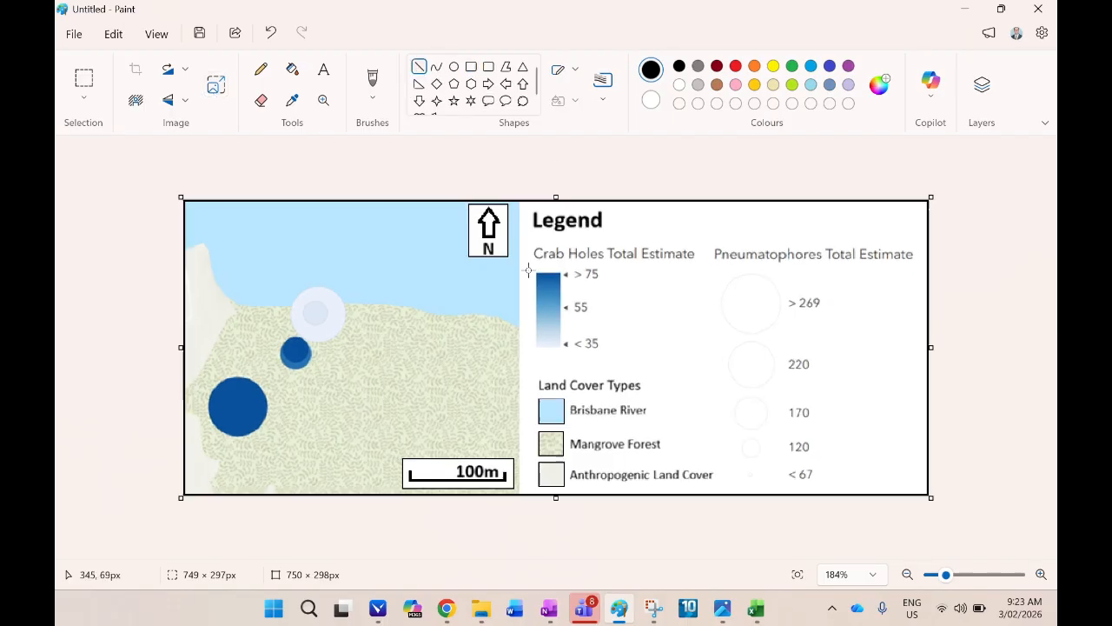
drag(512, 175, 512, 525)
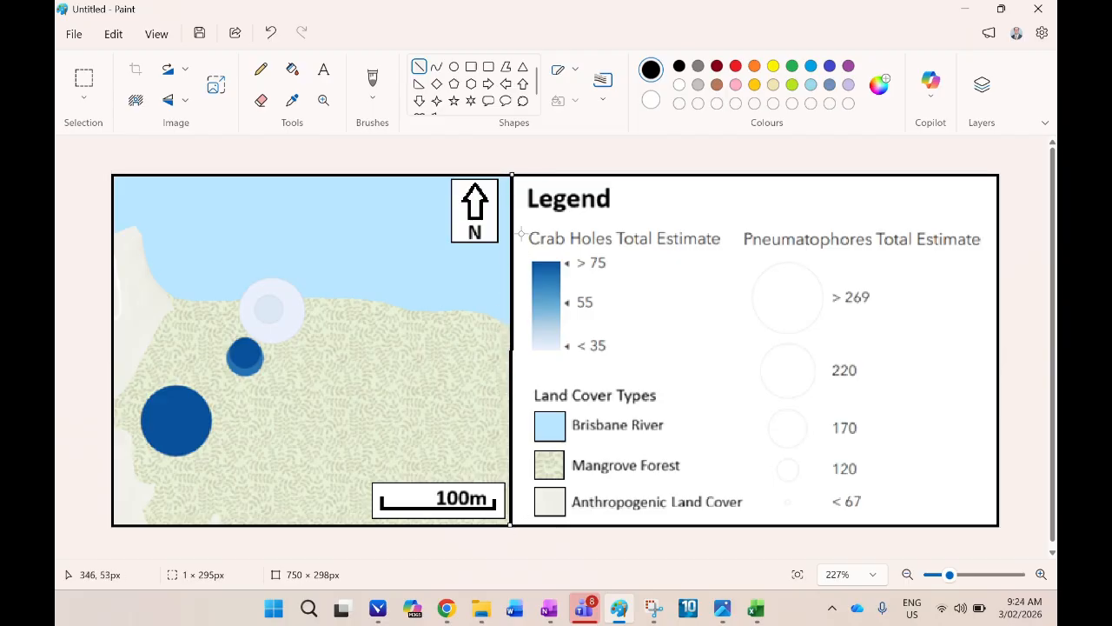
drag(513, 173, 511, 174)
scroll(556, 287, down, 2)
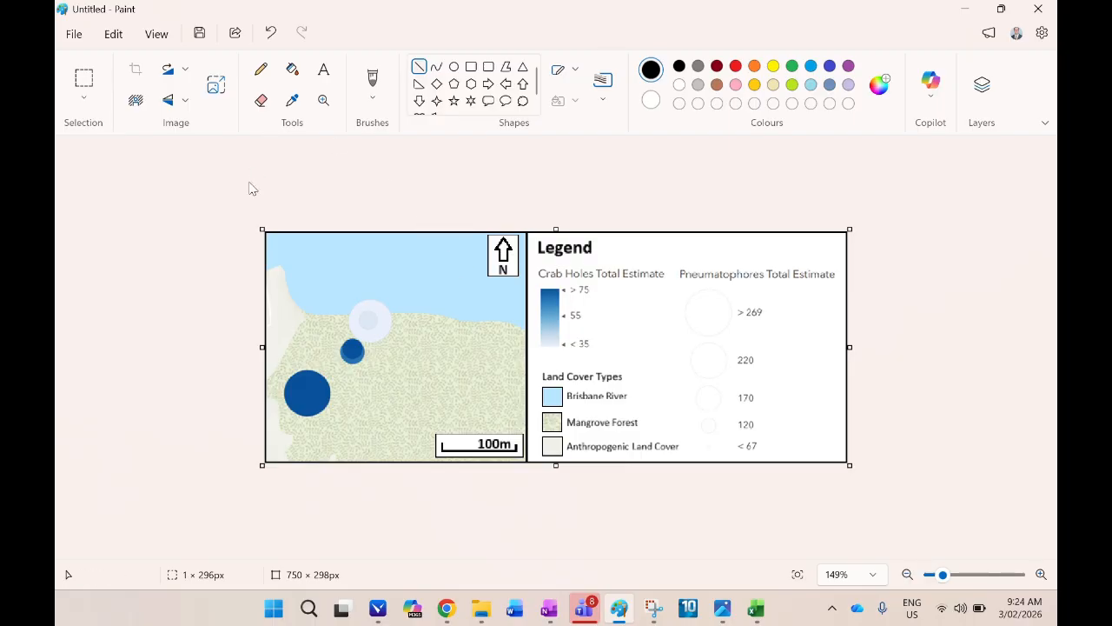
Step: Select the entire map image, then switch to Word and create a blank document
click(83, 98)
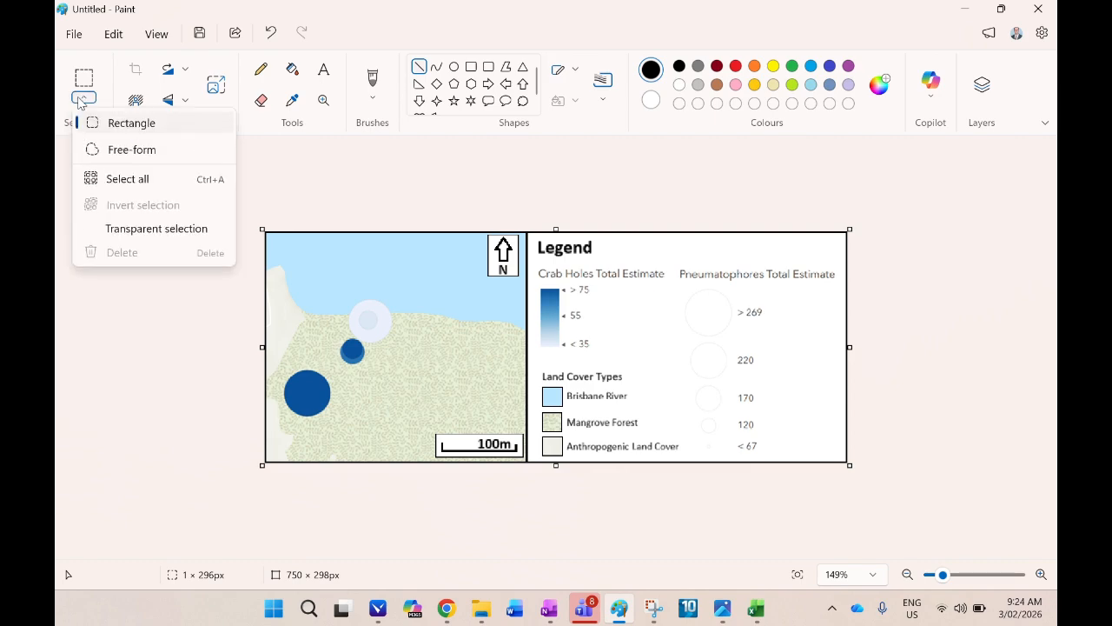
click(128, 179)
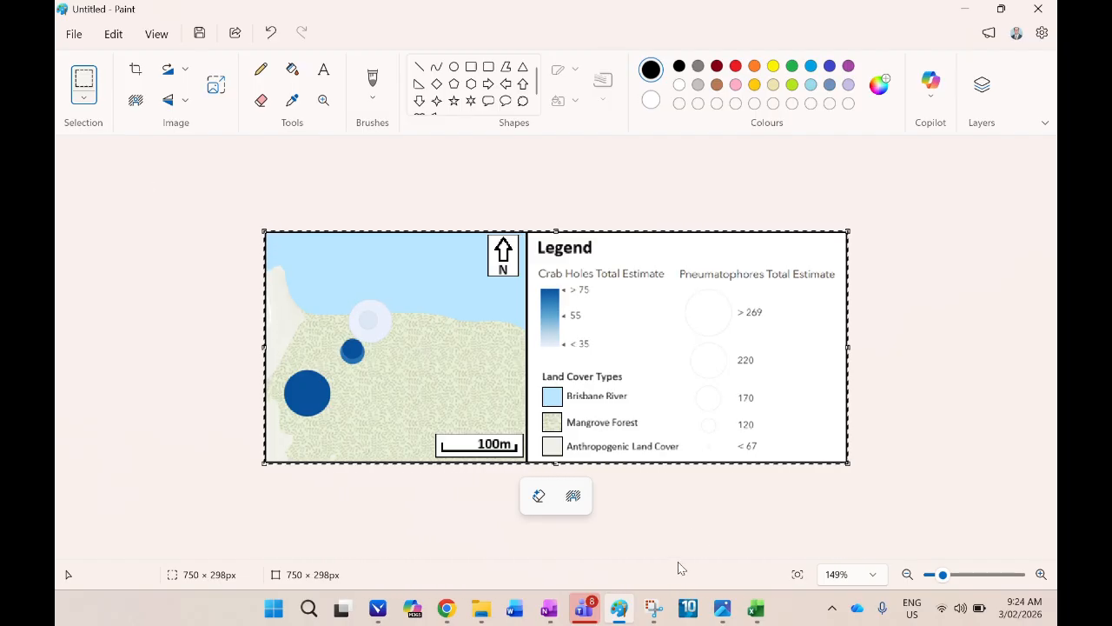
click(516, 609)
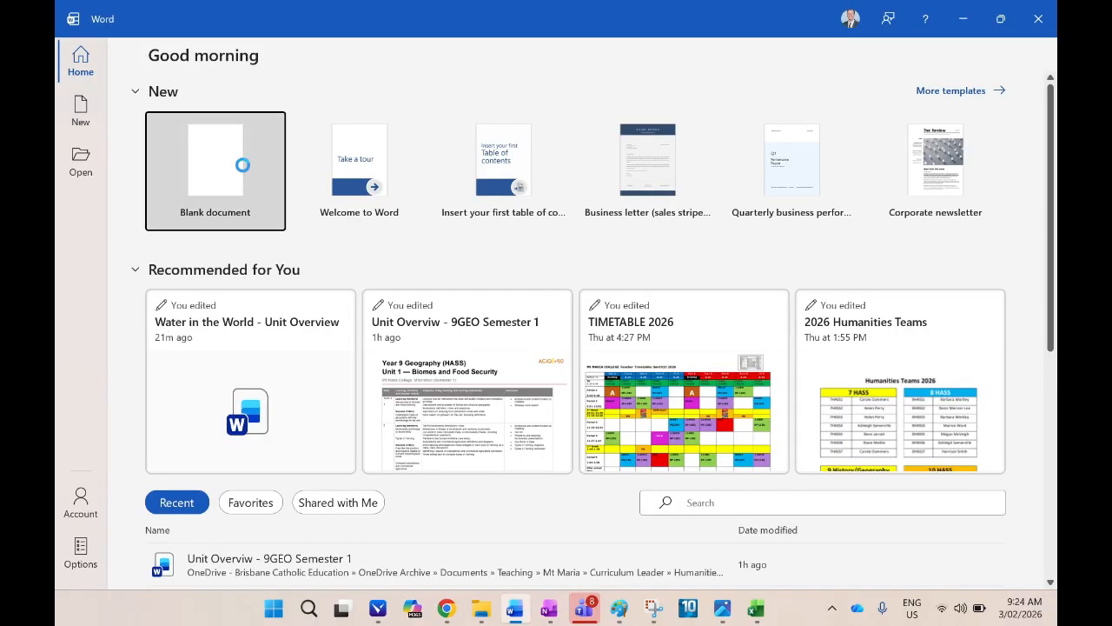
click(245, 164)
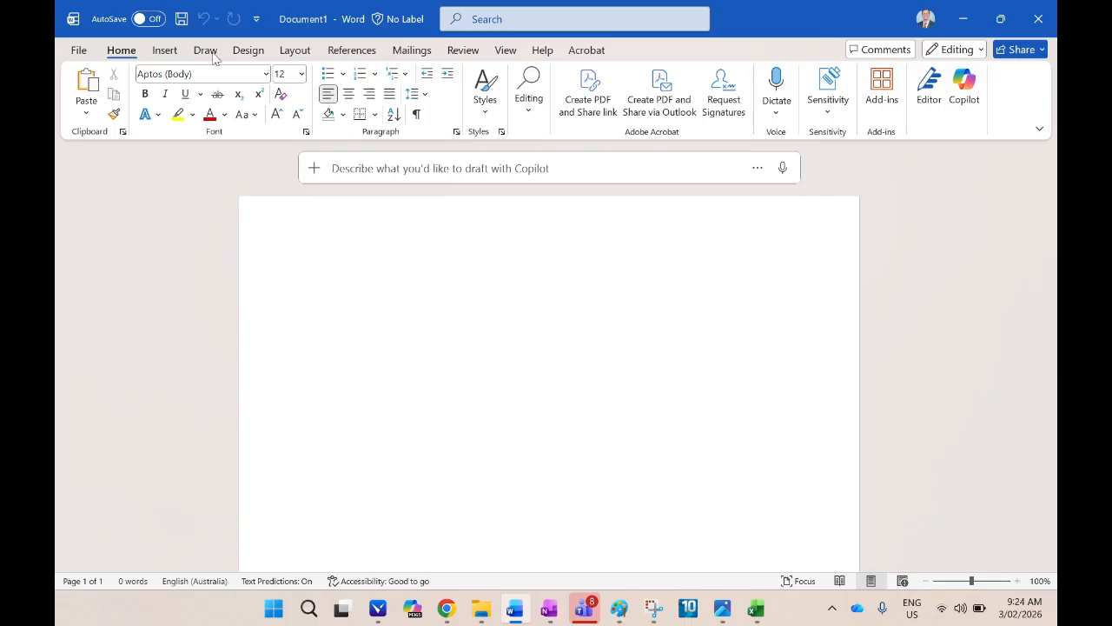
Step: Draw a text box on the page, paste the map image into it, and enlarge the box to about 8.54 × 16.69 cm
click(165, 51)
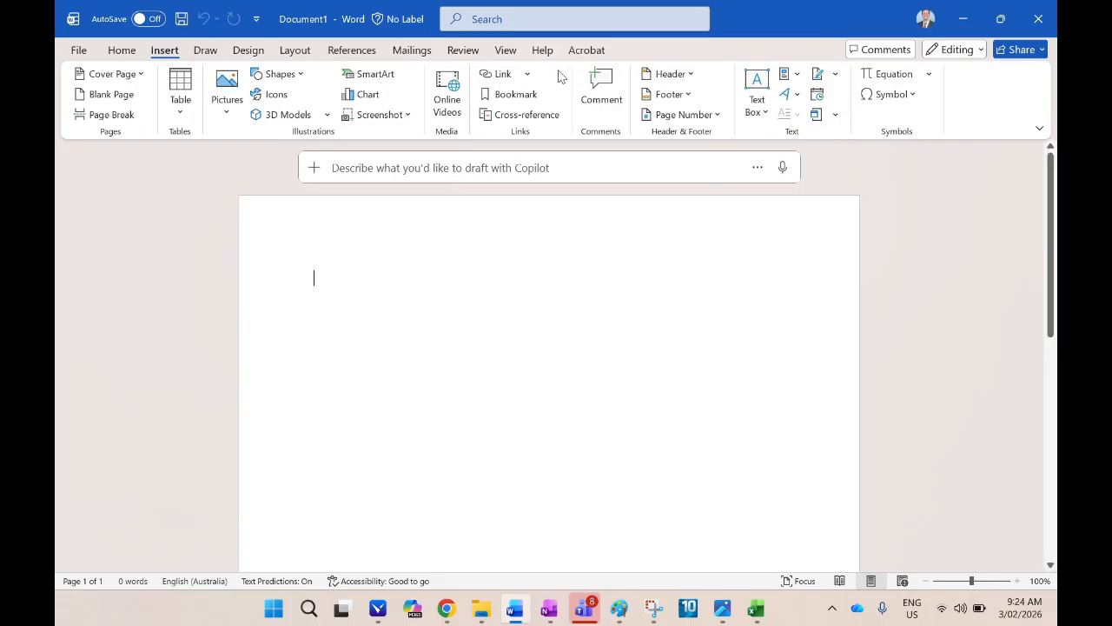
click(276, 74)
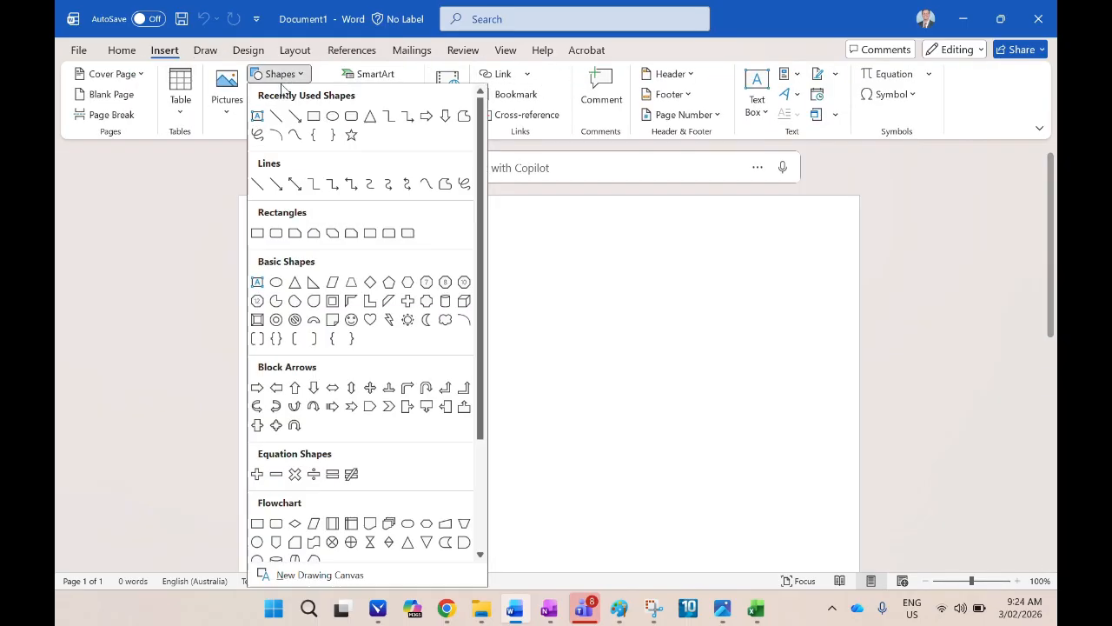
click(258, 119)
mouse_move(311, 270)
mouse_down()
mouse_move(712, 422)
mouse_move(805, 509)
mouse_up()
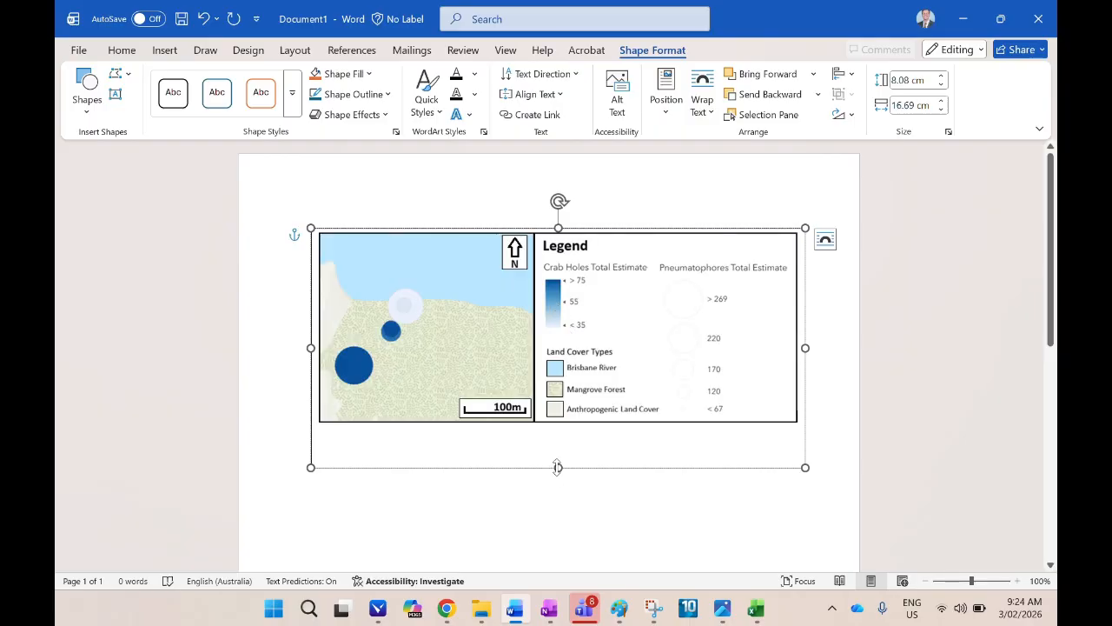
drag(558, 467, 558, 481)
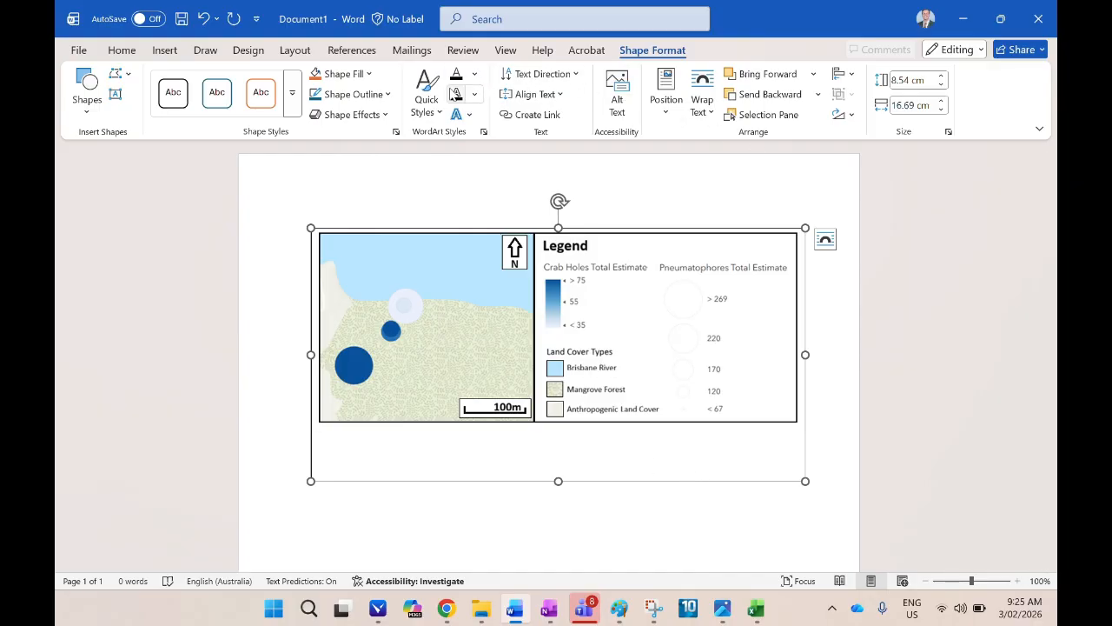
Step: Remove the outline of the text box around the map and shift the box slightly upward
click(389, 94)
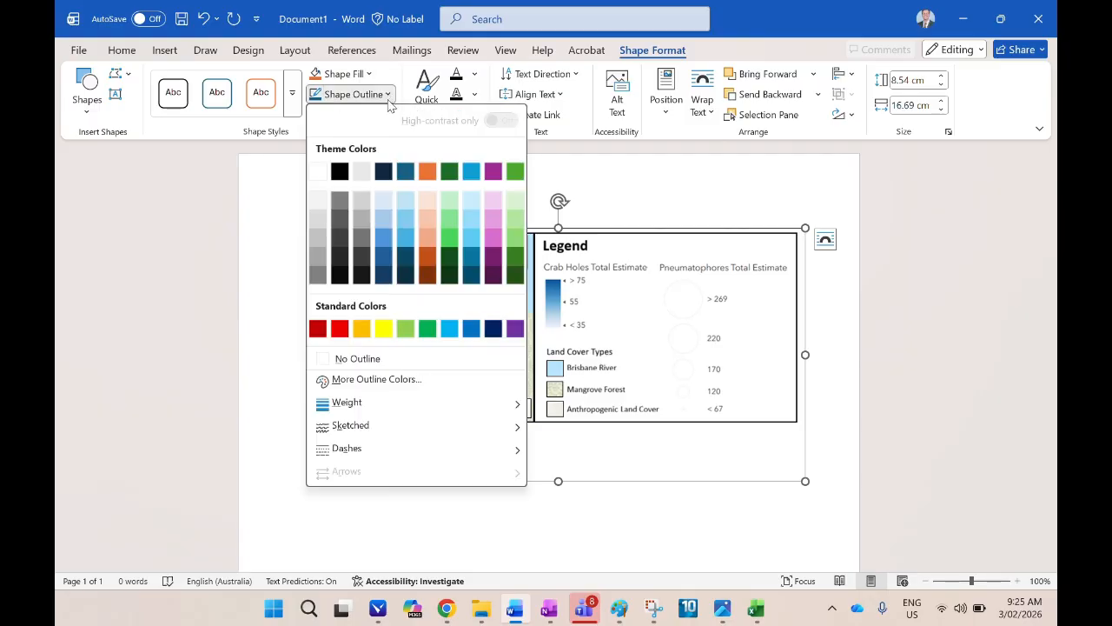
click(352, 358)
click(559, 545)
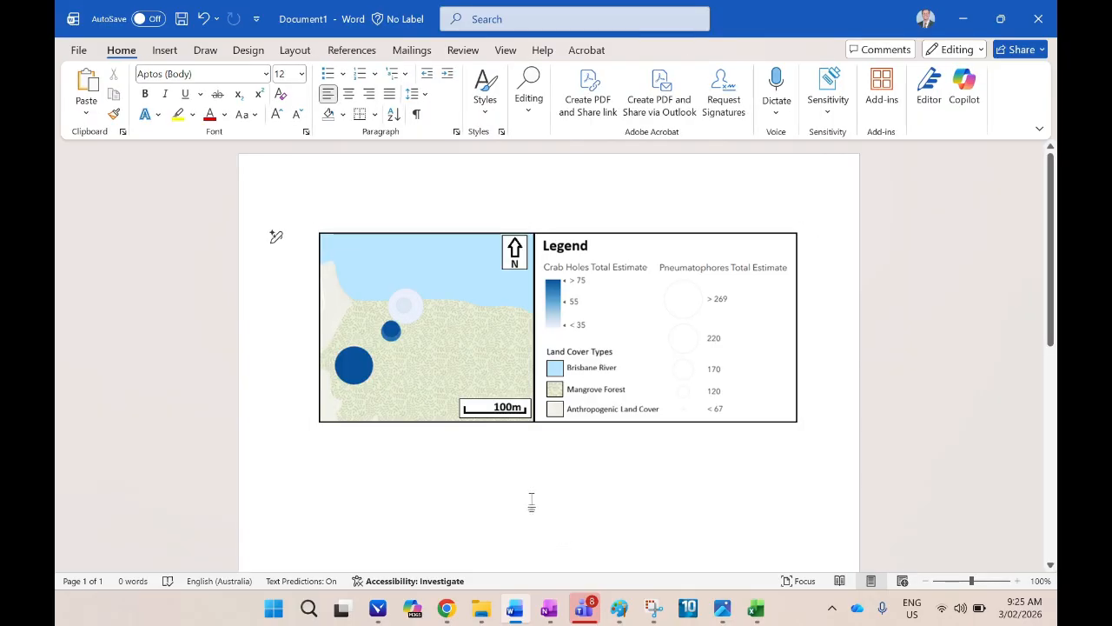
click(495, 465)
mouse_move(475, 487)
mouse_down()
mouse_move(437, 481)
mouse_move(475, 472)
mouse_up()
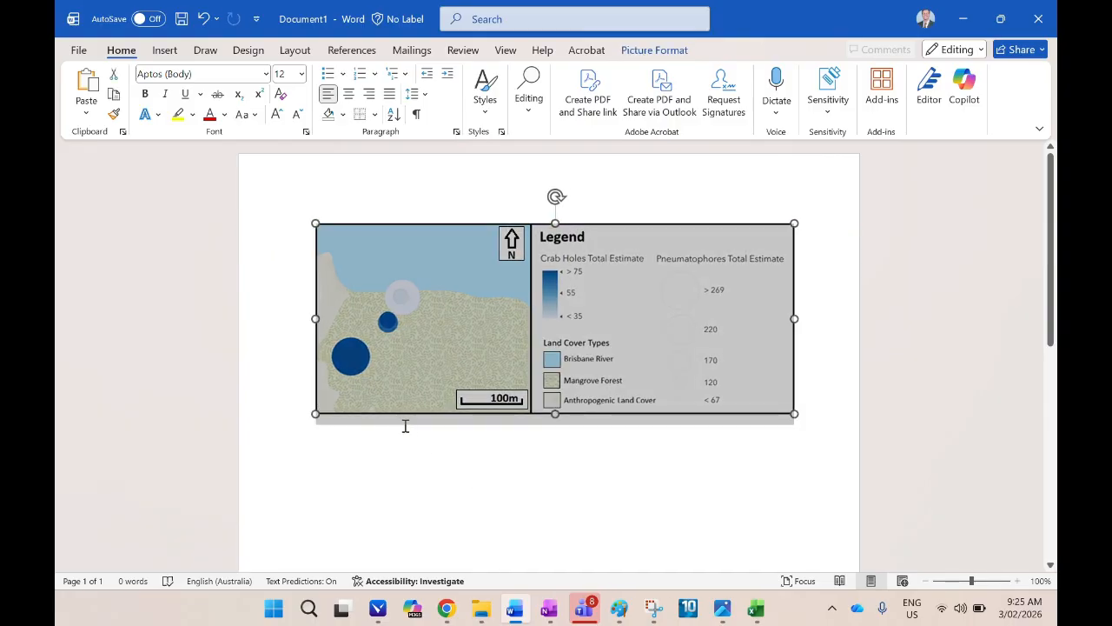
Step: Set the font of the empty line below the map to Times New Roman
click(399, 443)
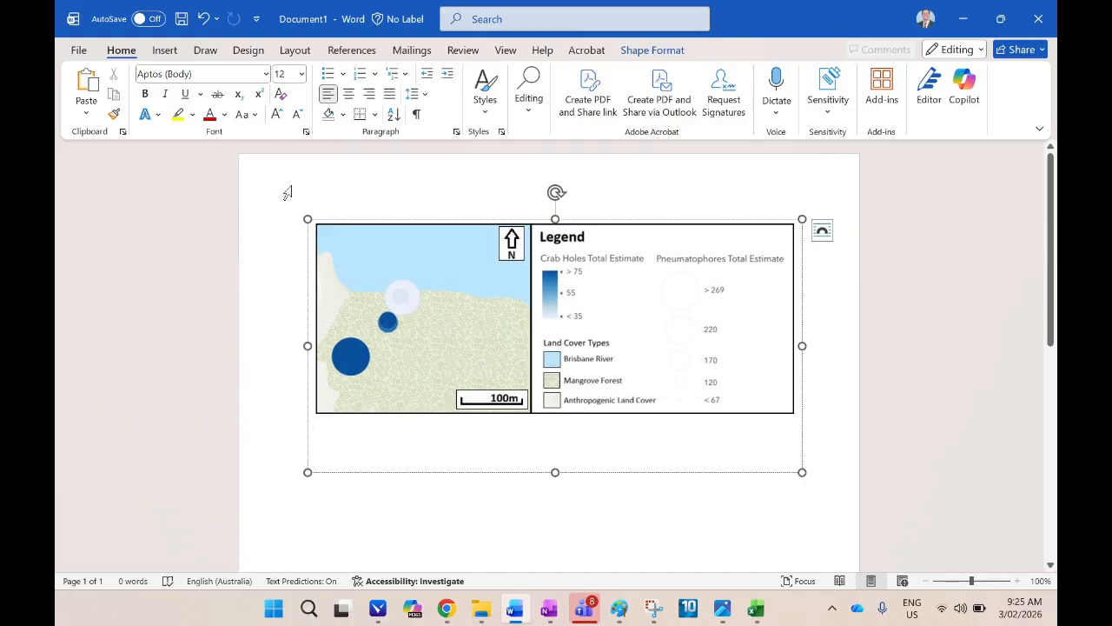
click(236, 77)
text(Arial)
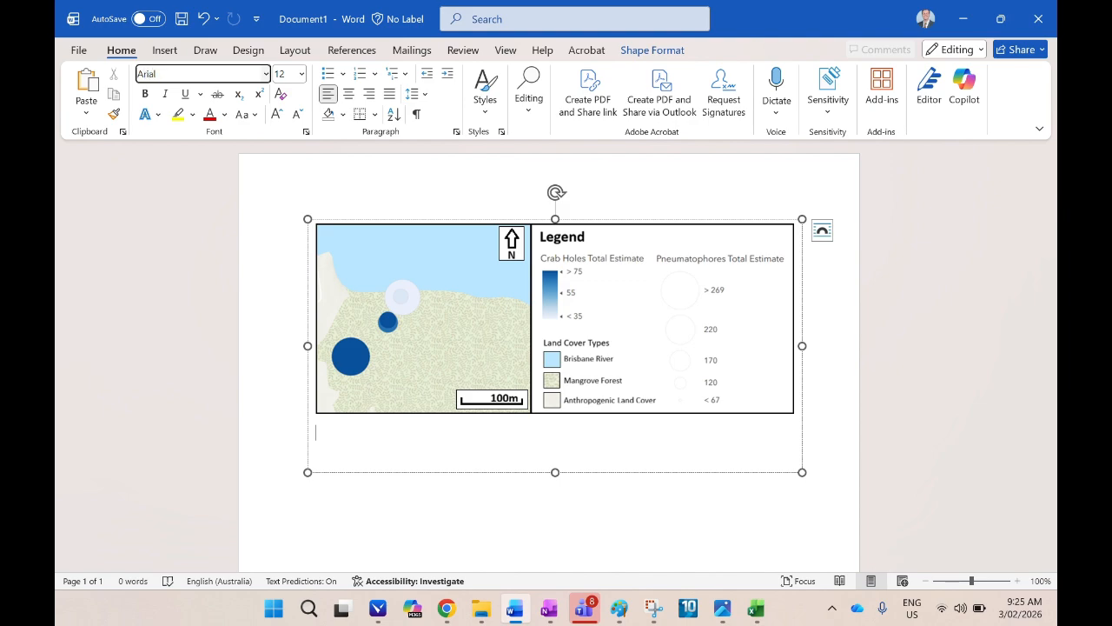
key(BackSpace)
key(BackSpace)
key(BackSpace)
text(Times New Roman)
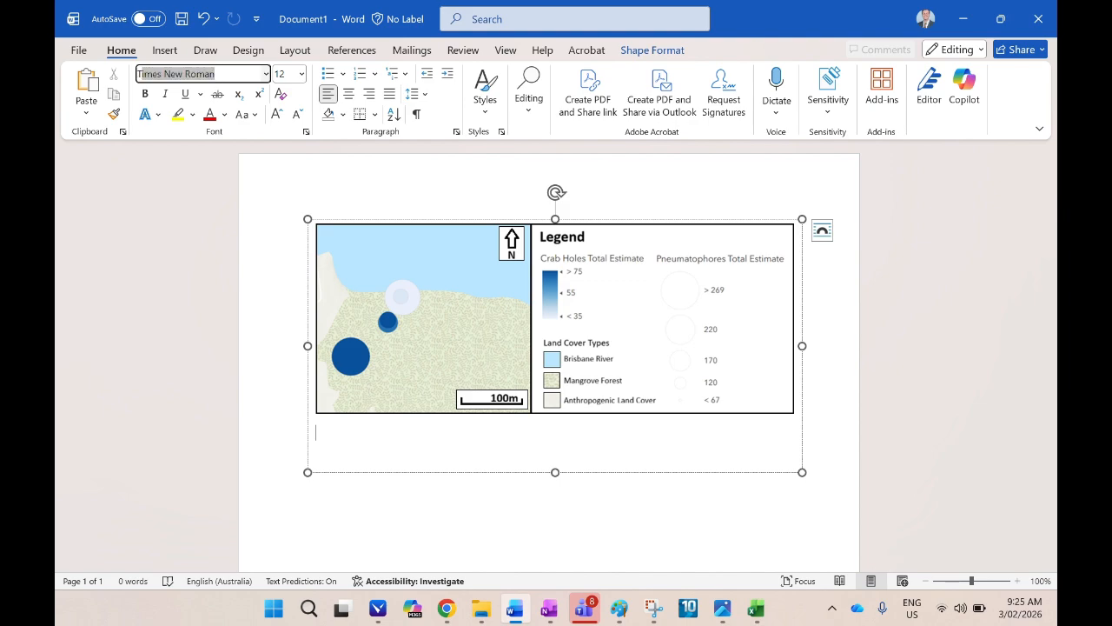
key(Return)
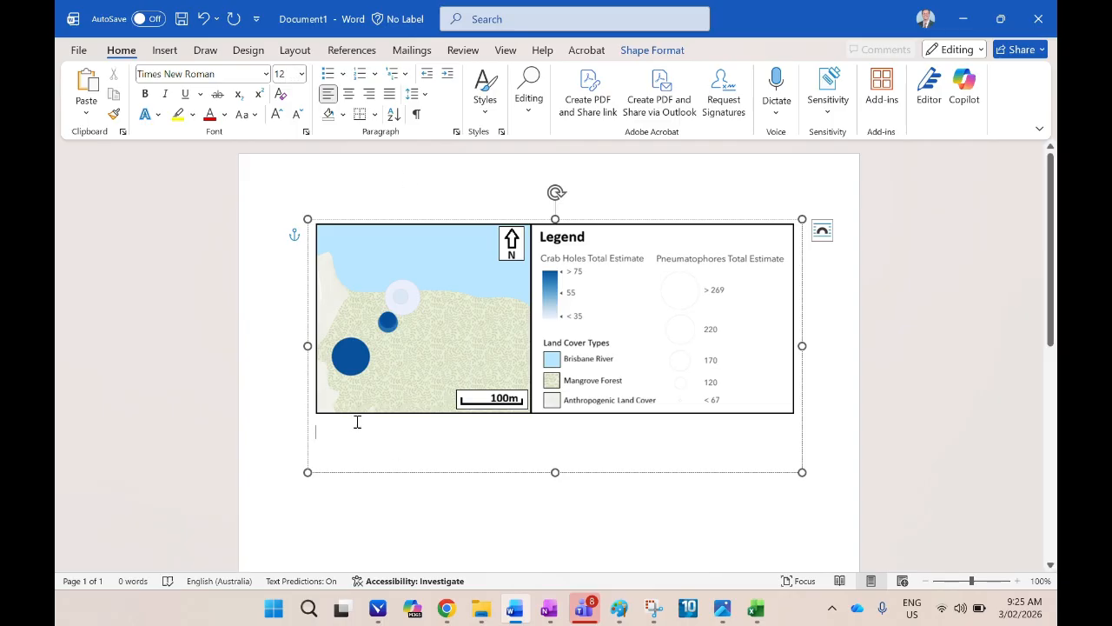
Step: Lengthen the text box slightly and caption the map "Figure 1 – Map of crab holes and pneumatophore totals at Whyte Island Mangrove Forest"
drag(555, 472, 555, 497)
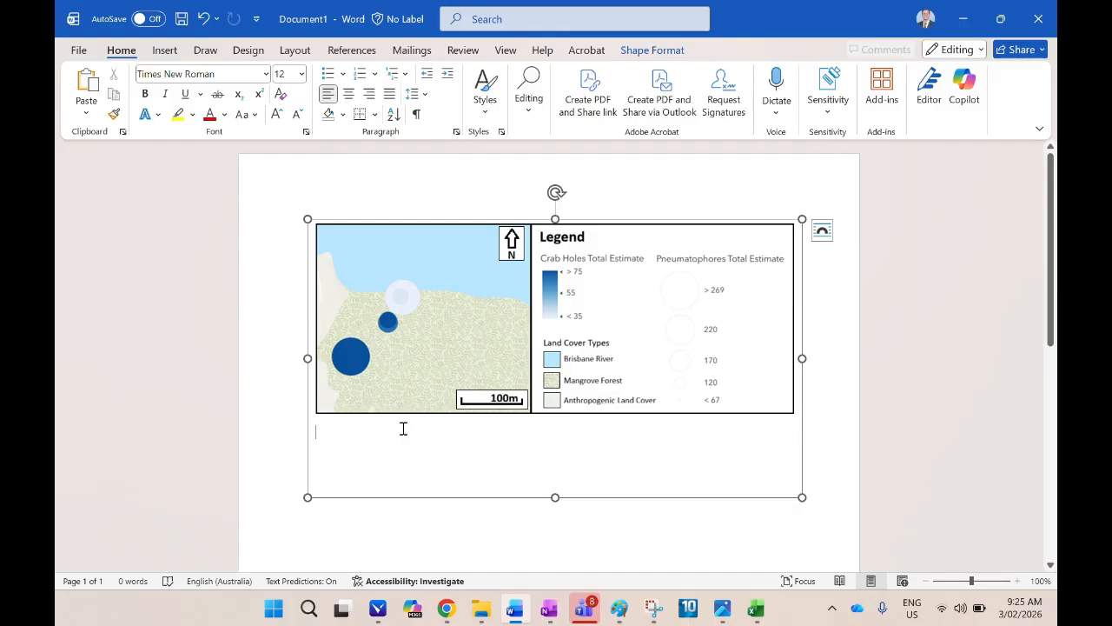
click(403, 428)
text(Figure 1 -)
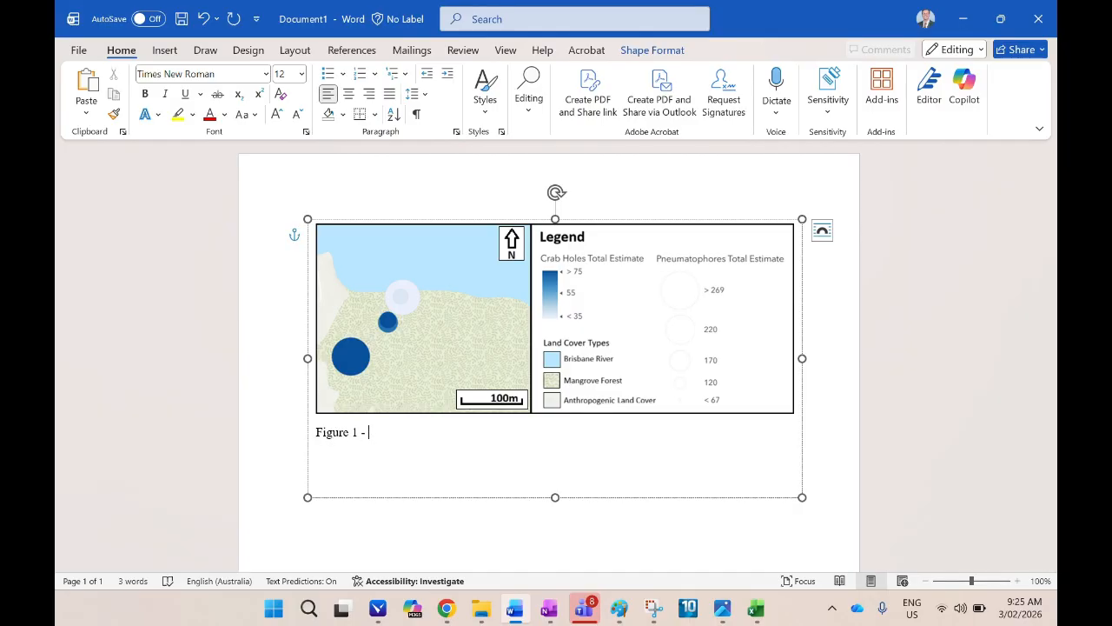
text( Map of crab holes and pneuma)
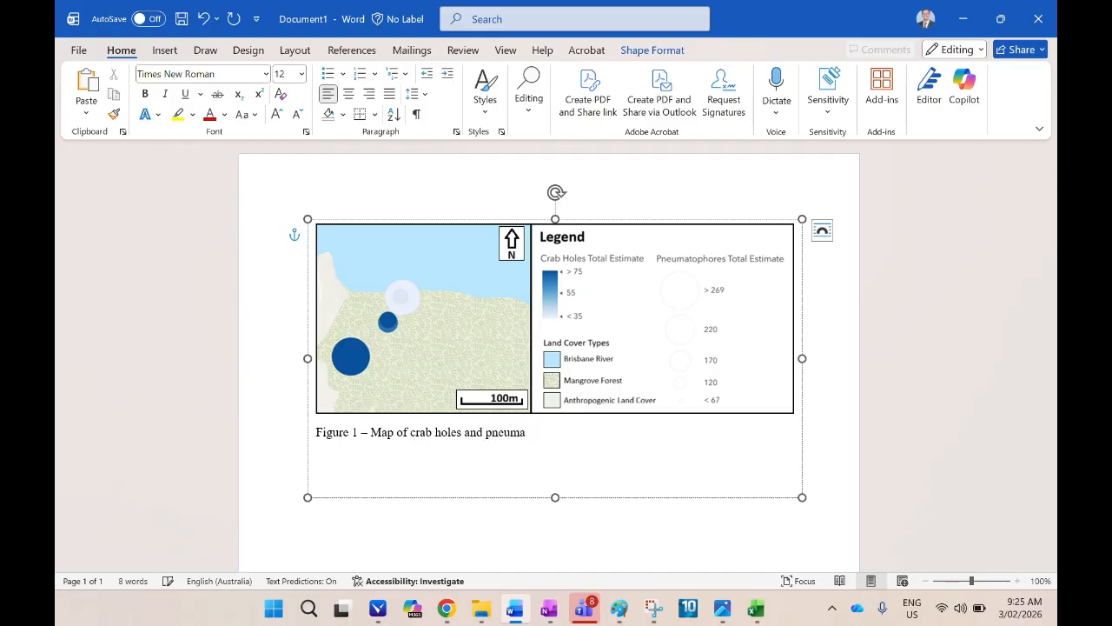
text(tophore totals at Whyte Island )
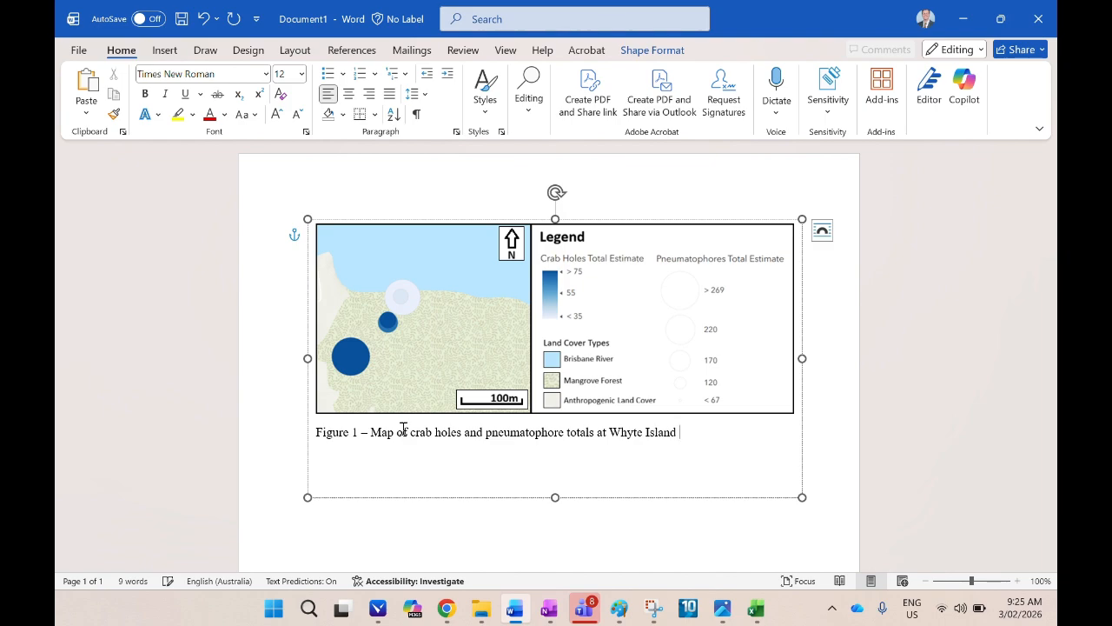
text(Mangrove F)
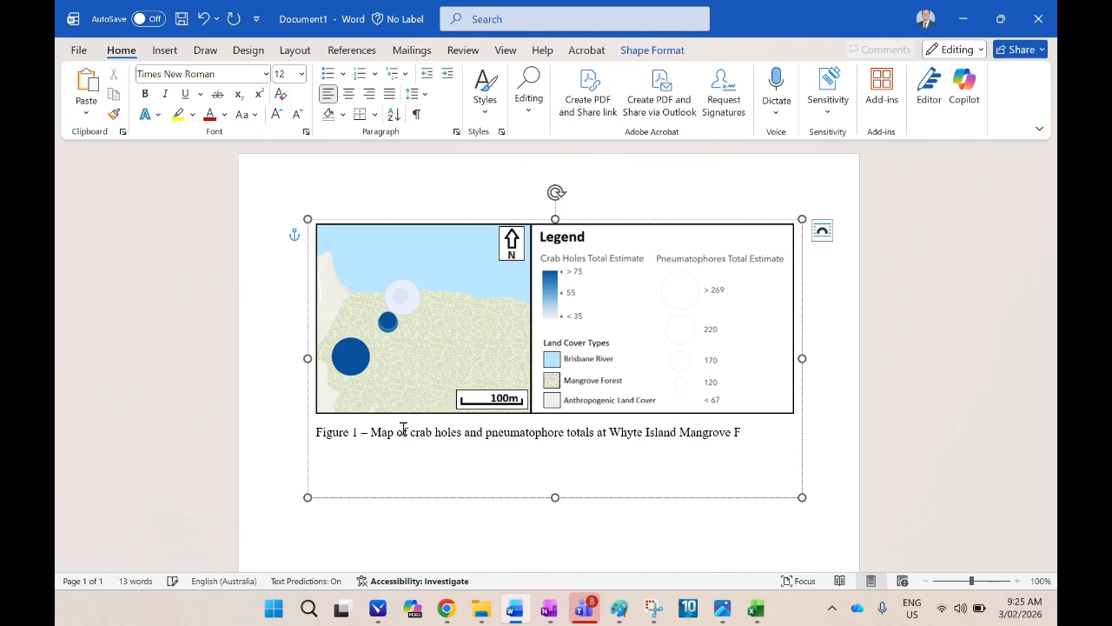
text(ires)
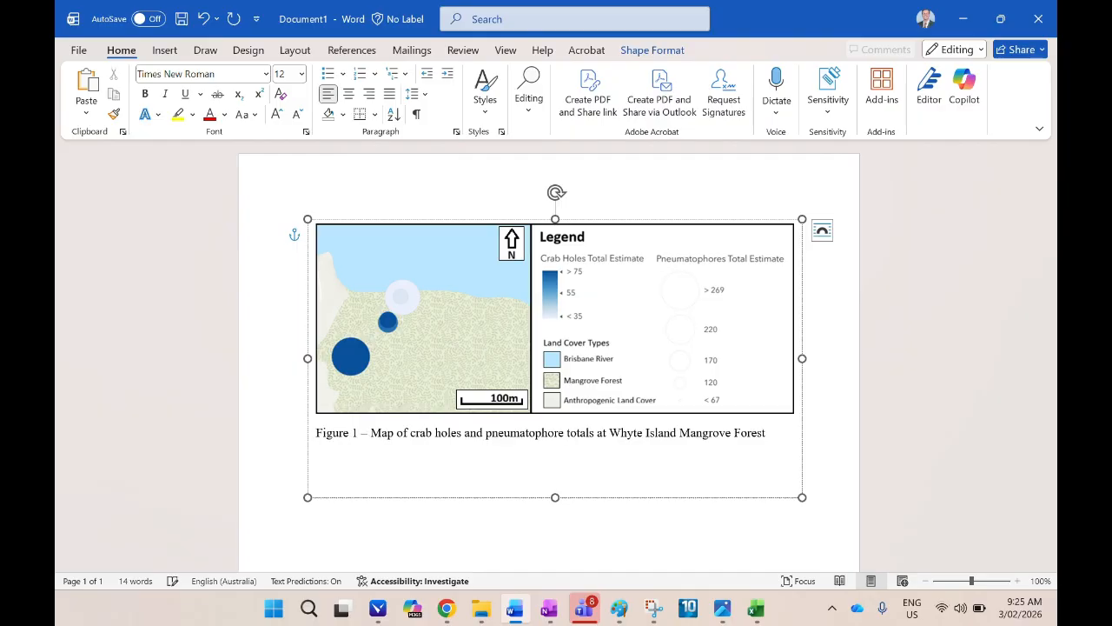
Step: Add the line "(Source: Primary Fieldwork Data Collection)" below the figure caption, with each main word capitalised
text(Source: Primary Frieldwork data collection))
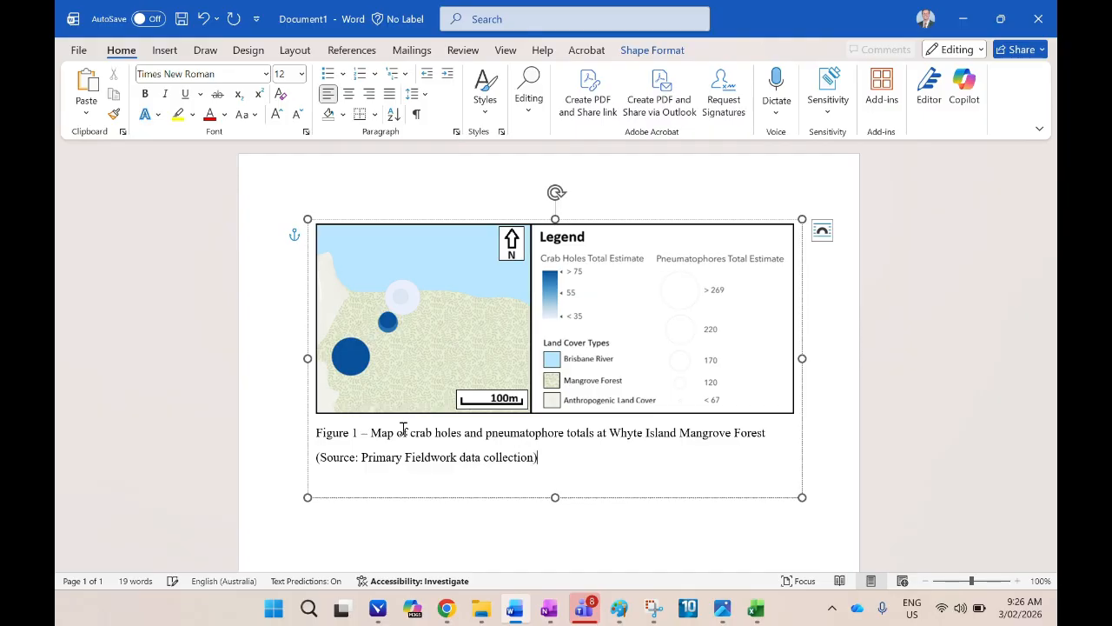
click(467, 458)
key(BackSpace)
text(D)
key(BackSpace)
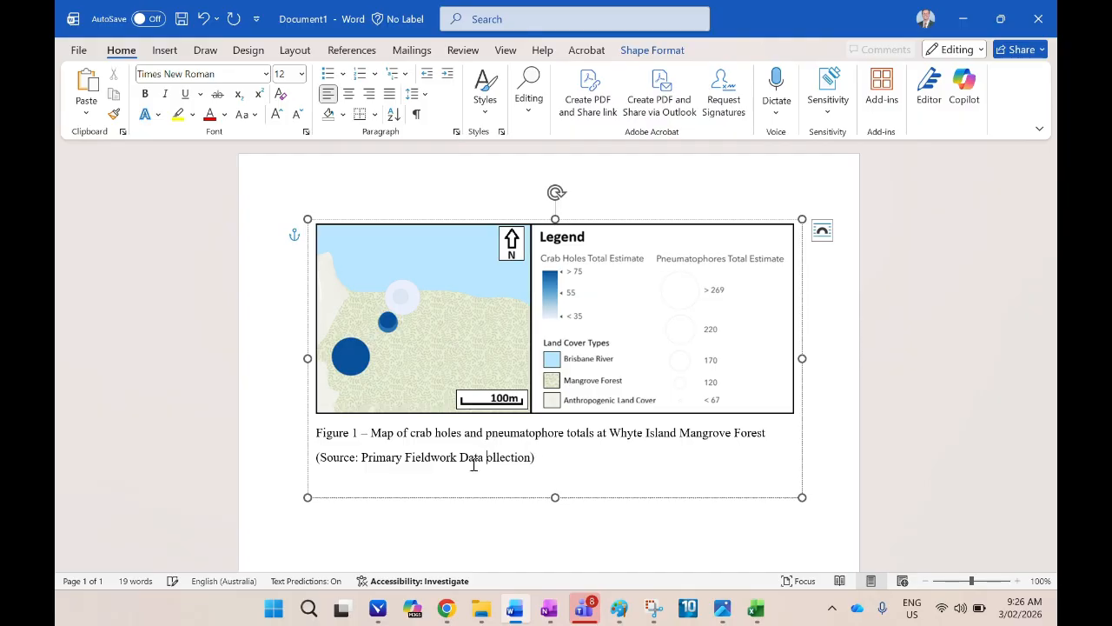
text(C)
Step: Remove the space after every paragraph in the text box and shorten the box to fit just below the caption
key(ctrl+a)
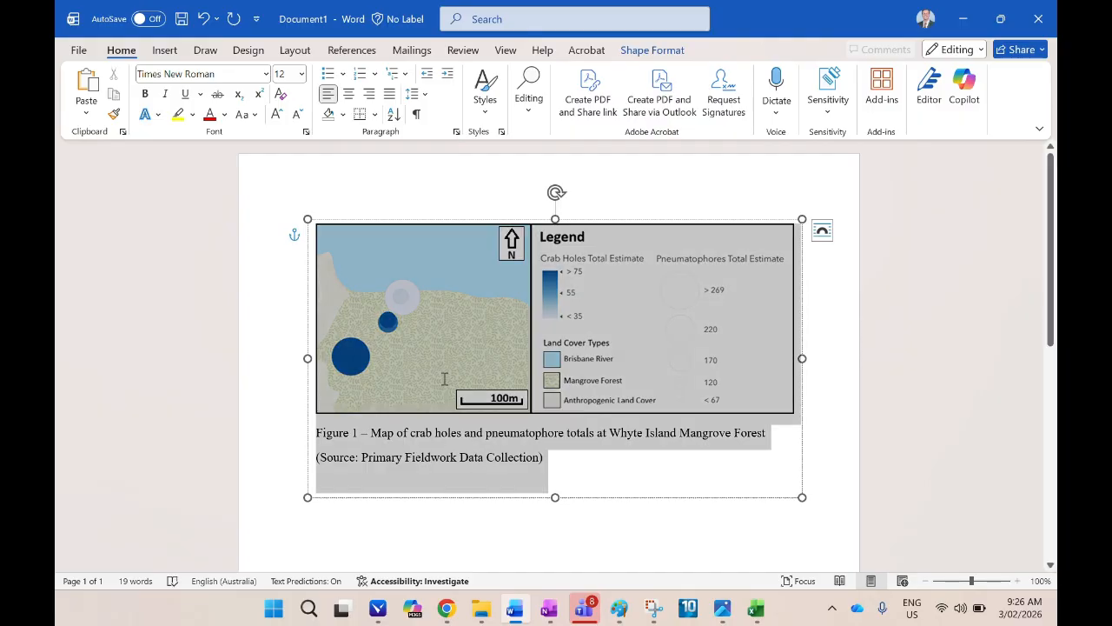
click(426, 96)
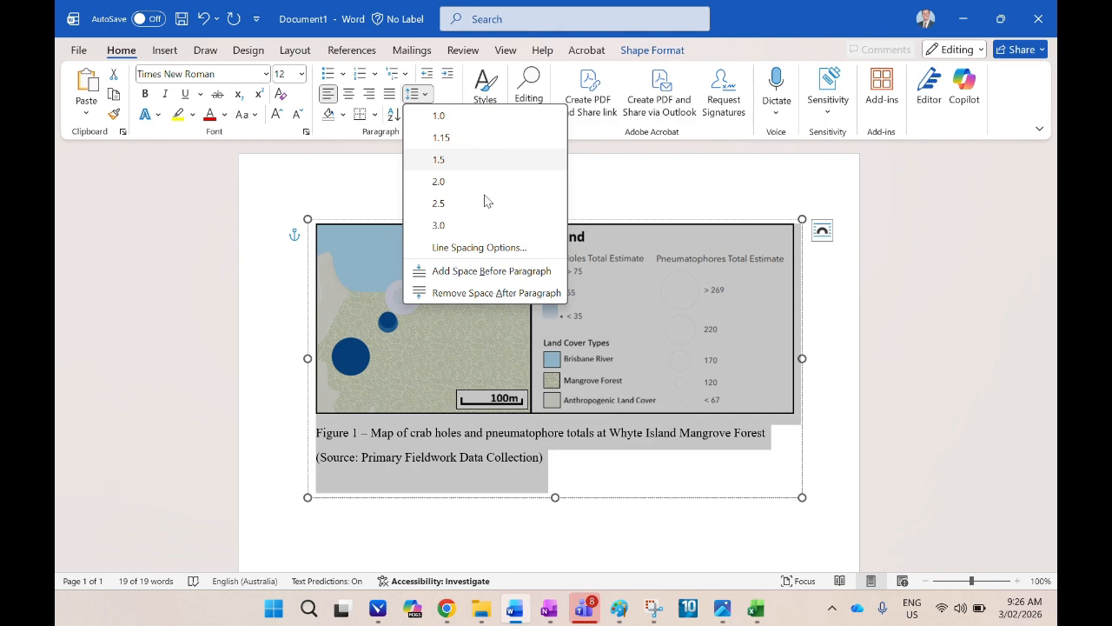
click(494, 292)
click(605, 461)
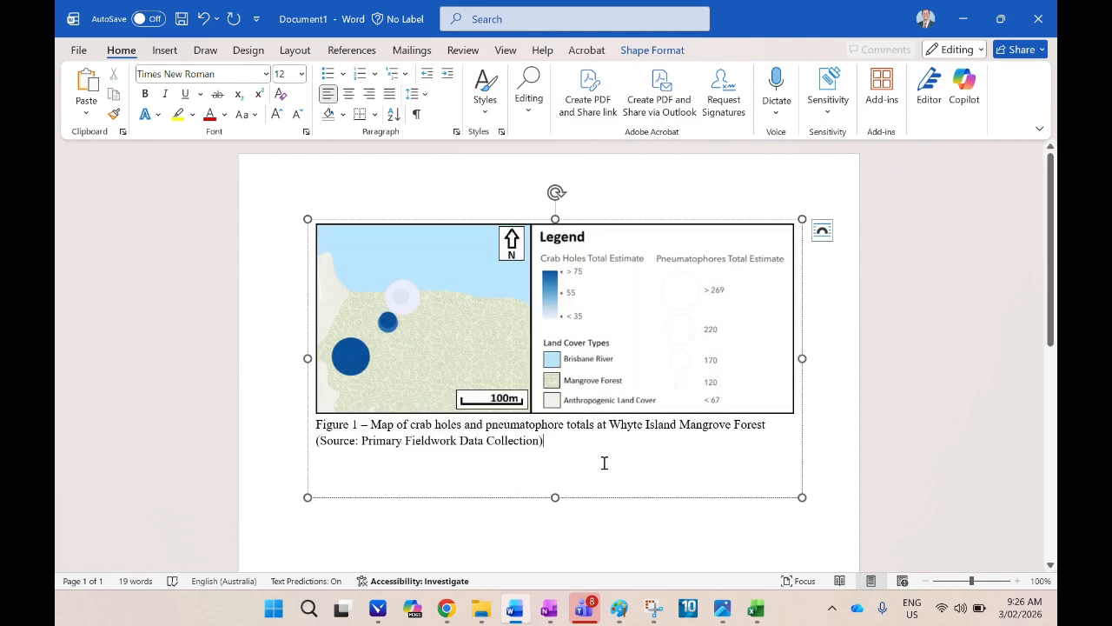
click(620, 487)
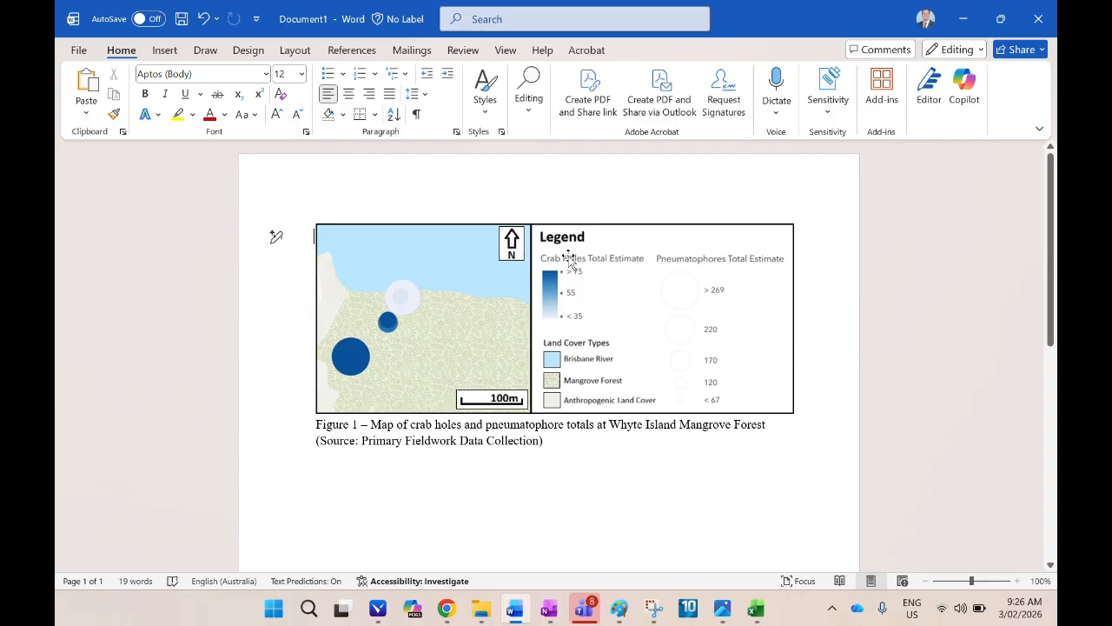
click(506, 419)
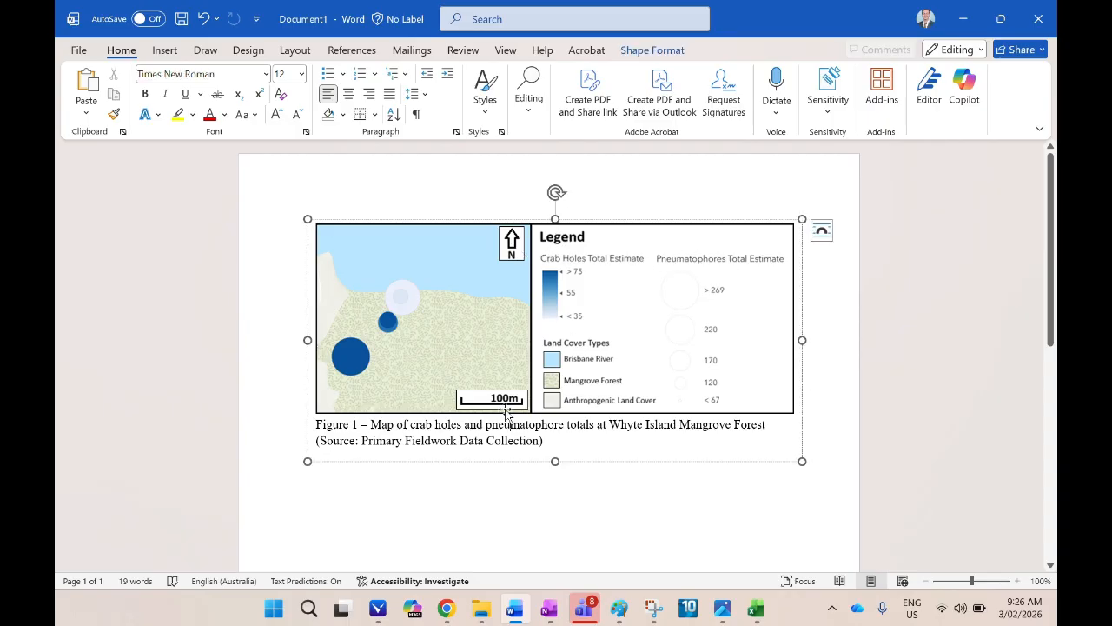
click(588, 513)
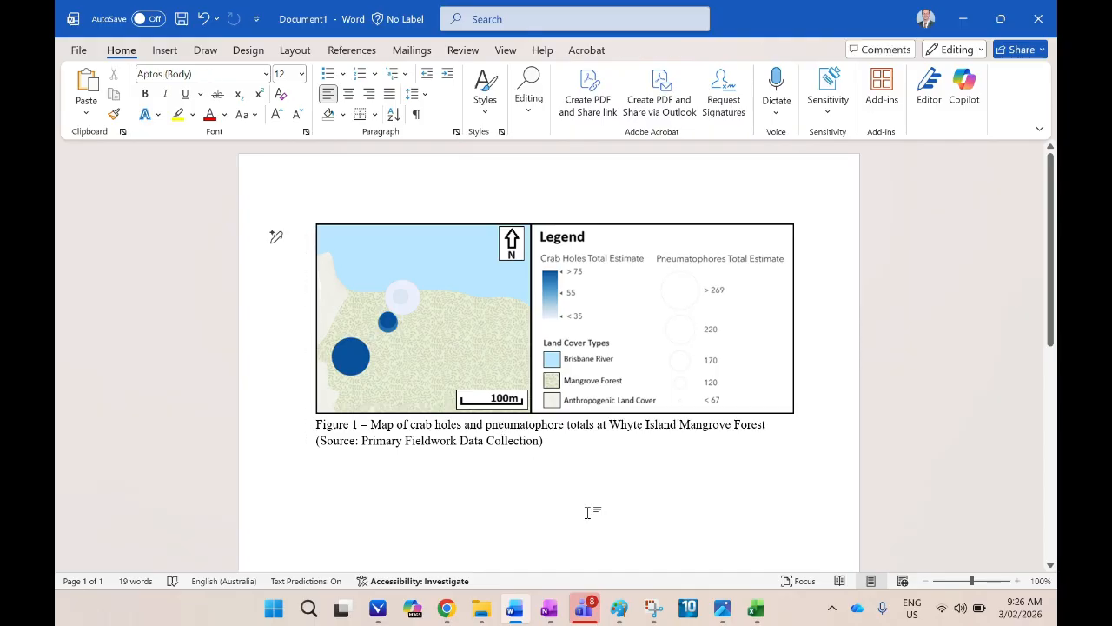